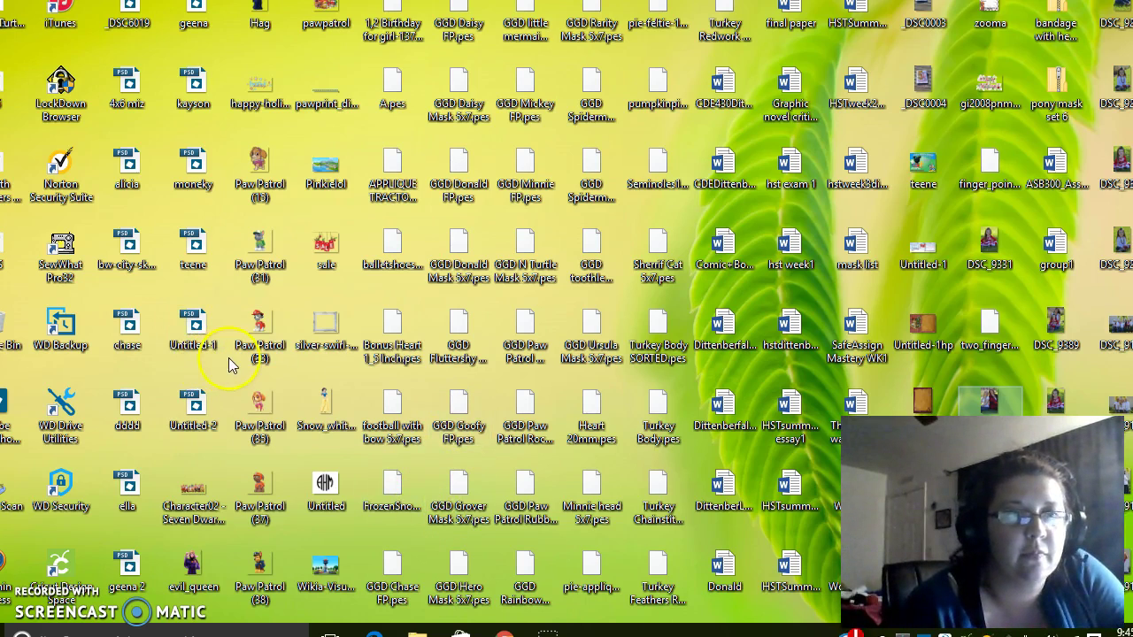
# - Launch SewWhat-Pro and decline its update to v4.0.9
pyautogui.click(67, 263)
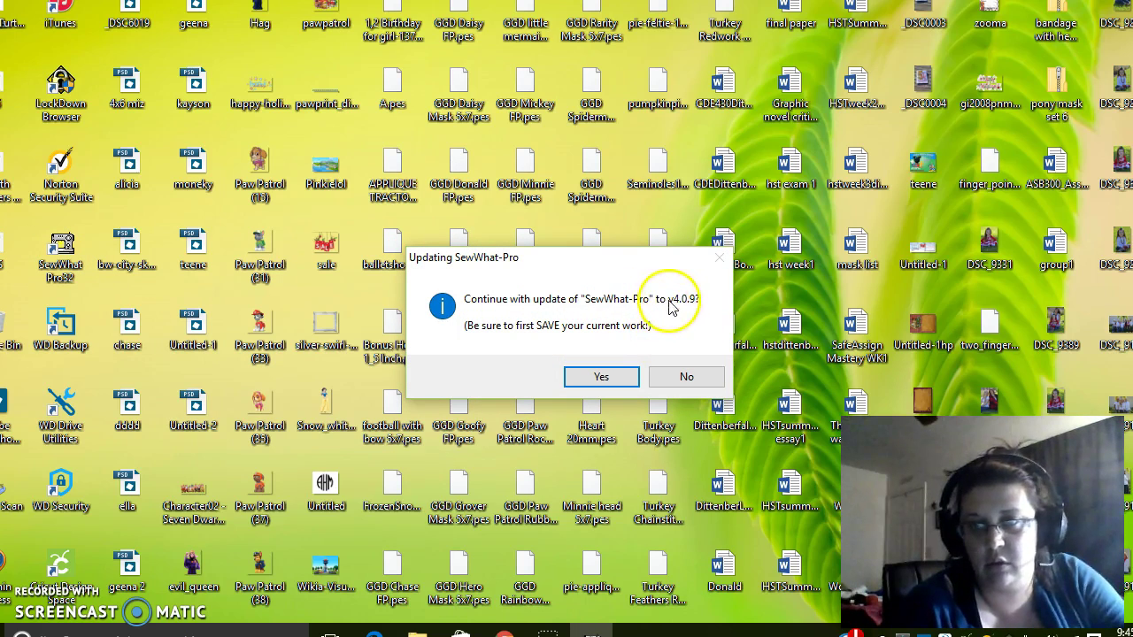
pyautogui.click(667, 379)
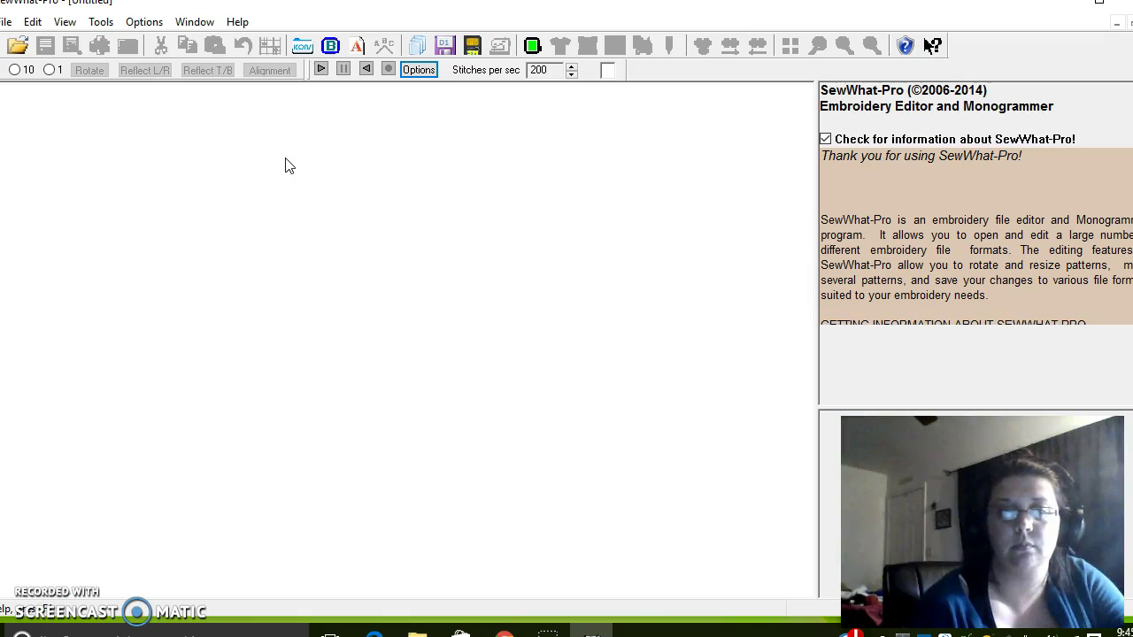
# - Start opening an embroidery file and browse to the Downloads folder on This PC
pyautogui.click(19, 48)
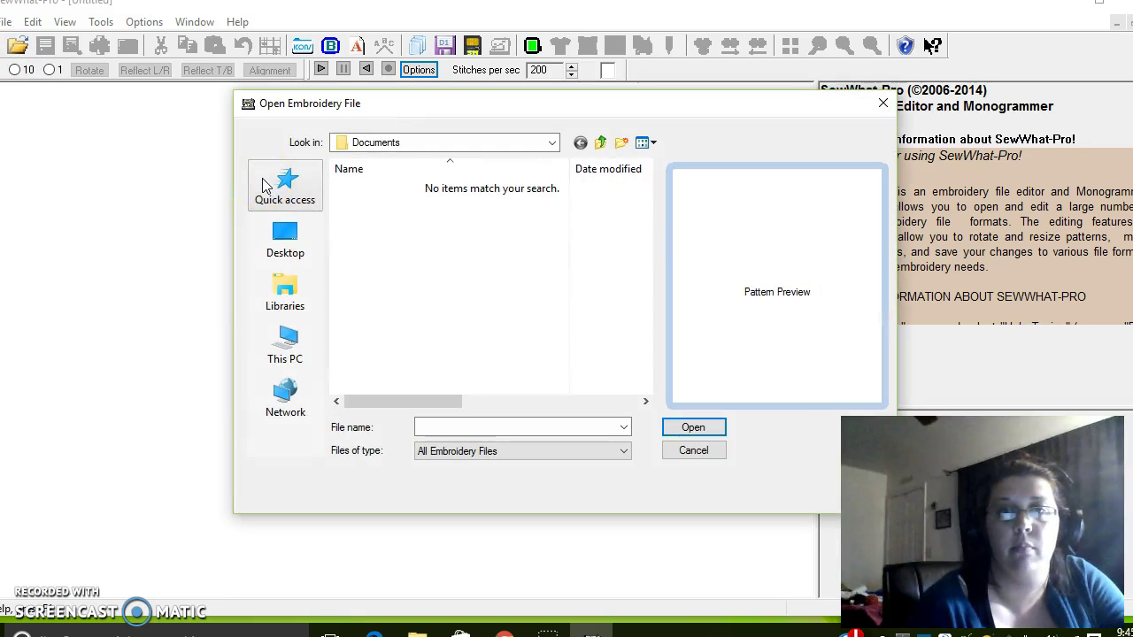
pyautogui.click(285, 237)
pyautogui.click(285, 297)
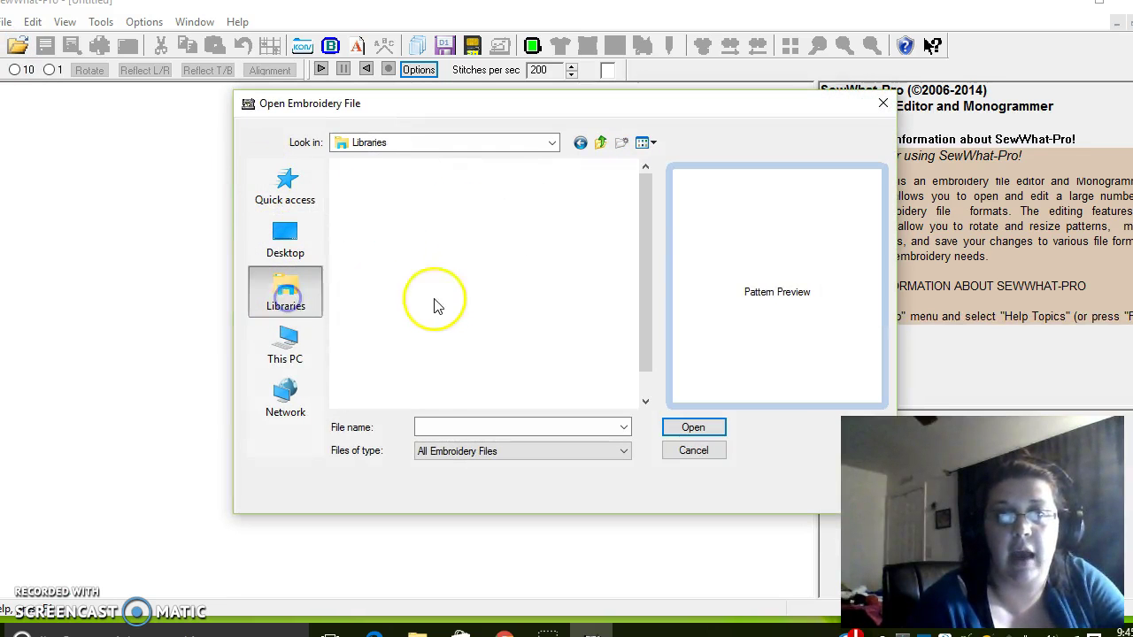
pyautogui.click(296, 352)
pyautogui.doubleClick(434, 297)
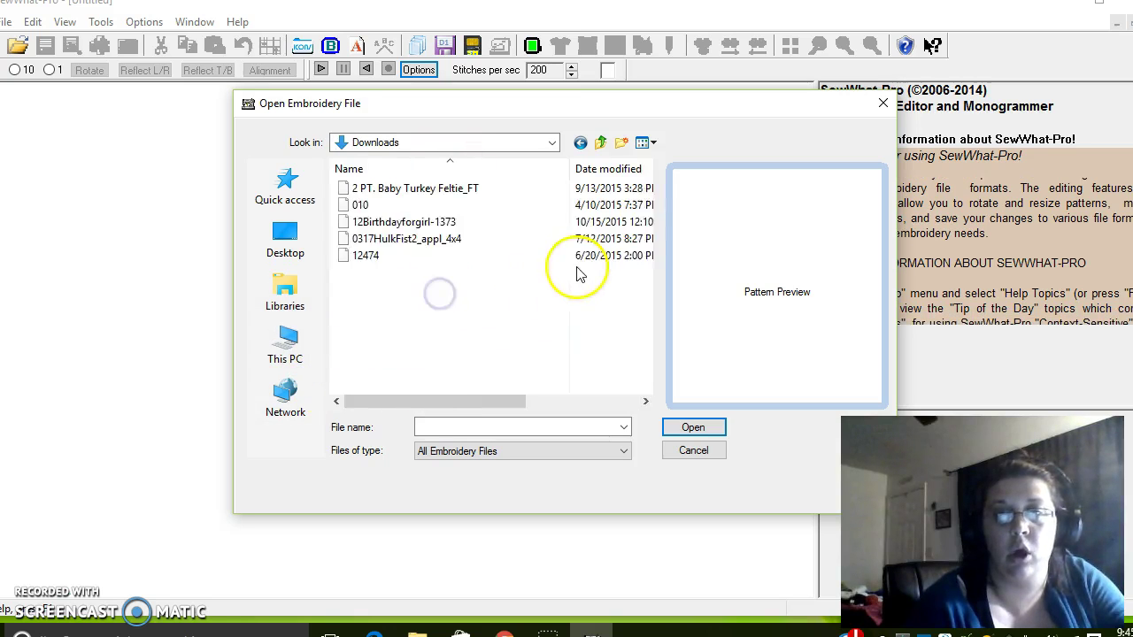
# - Look through the Downloads folder for an embroidery design to open
pyautogui.scroll(-4, 431, 290)
pyautogui.scroll(-9, 467, 297)
pyautogui.scroll(-5, 467, 299)
pyautogui.scroll(-4, 467, 301)
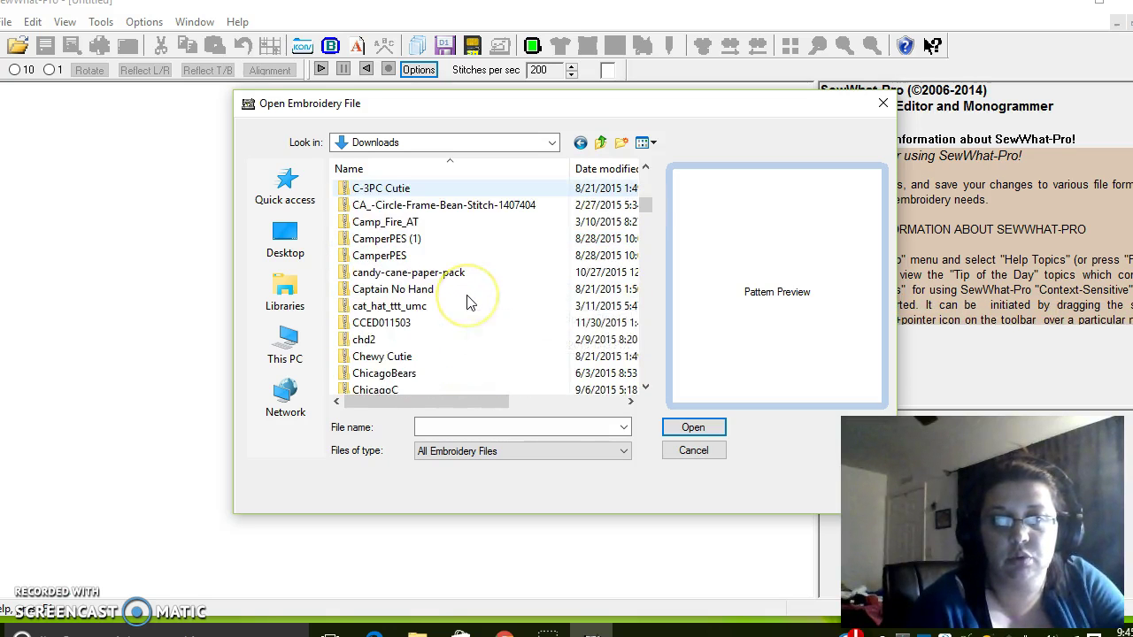
pyautogui.scroll(-2, 450, 299)
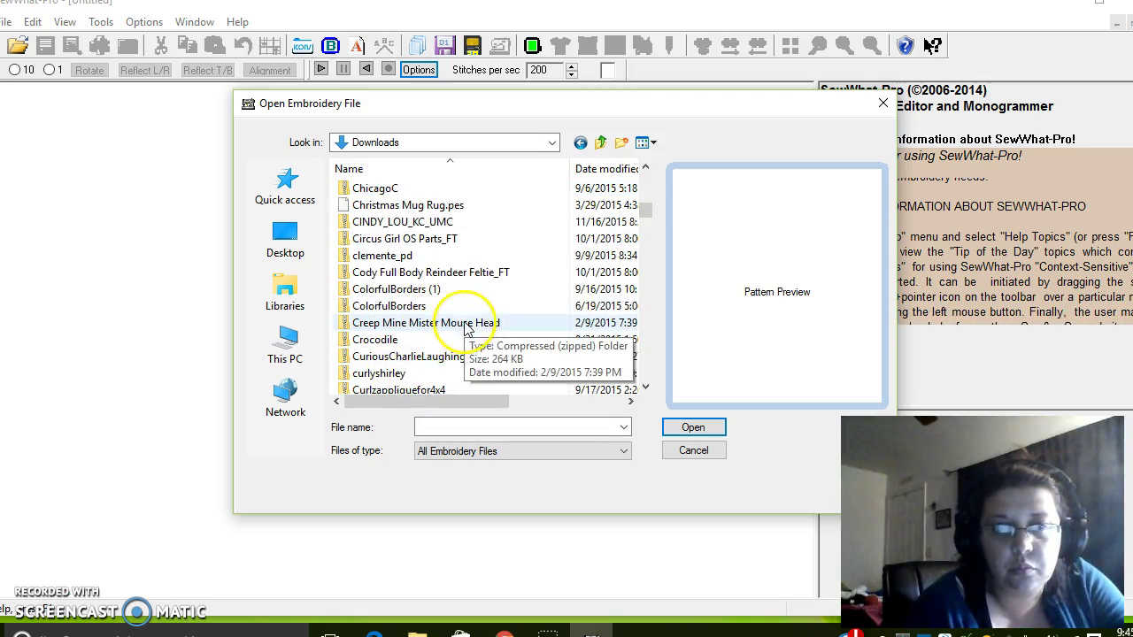
pyautogui.scroll(-1, 442, 336)
pyautogui.scroll(-3, 438, 354)
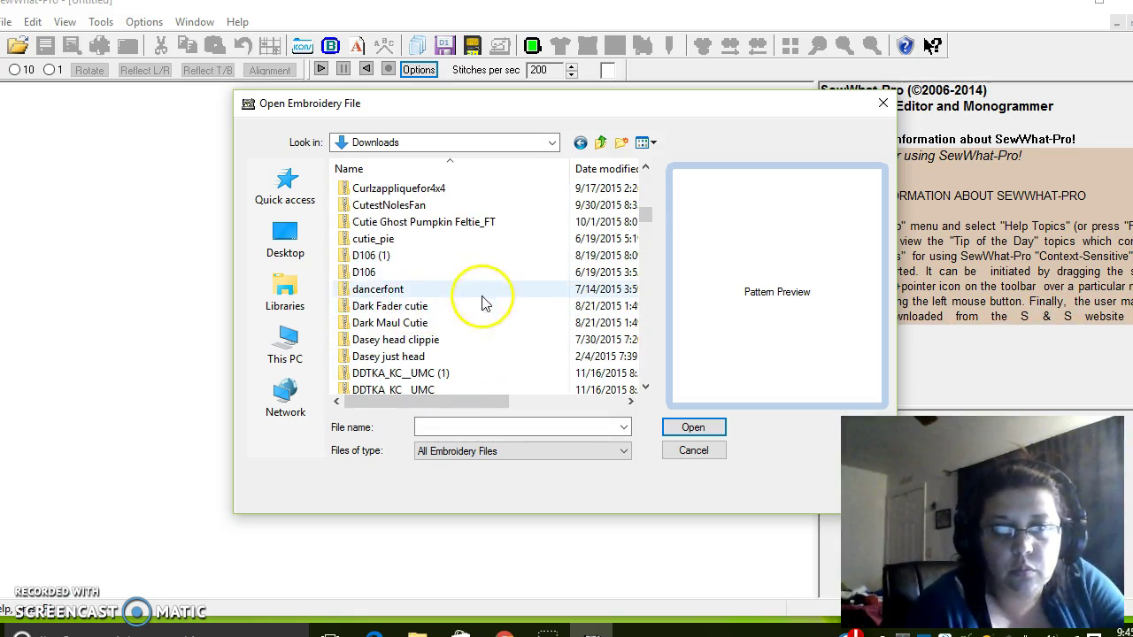
pyautogui.scroll(-2, 423, 282)
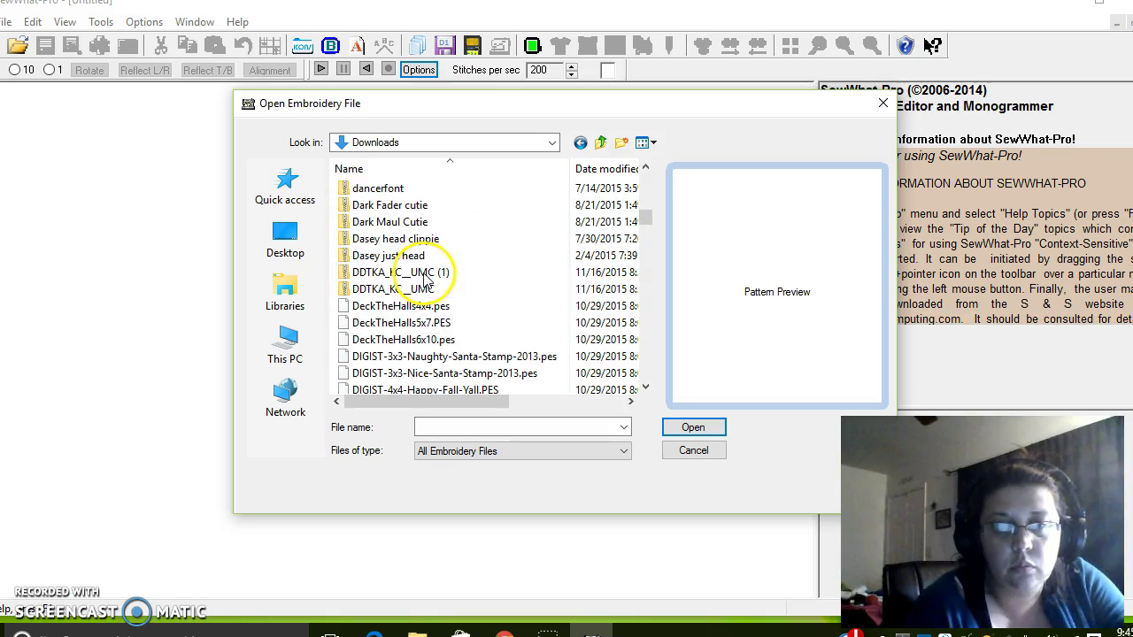
pyautogui.scroll(-9, 434, 283)
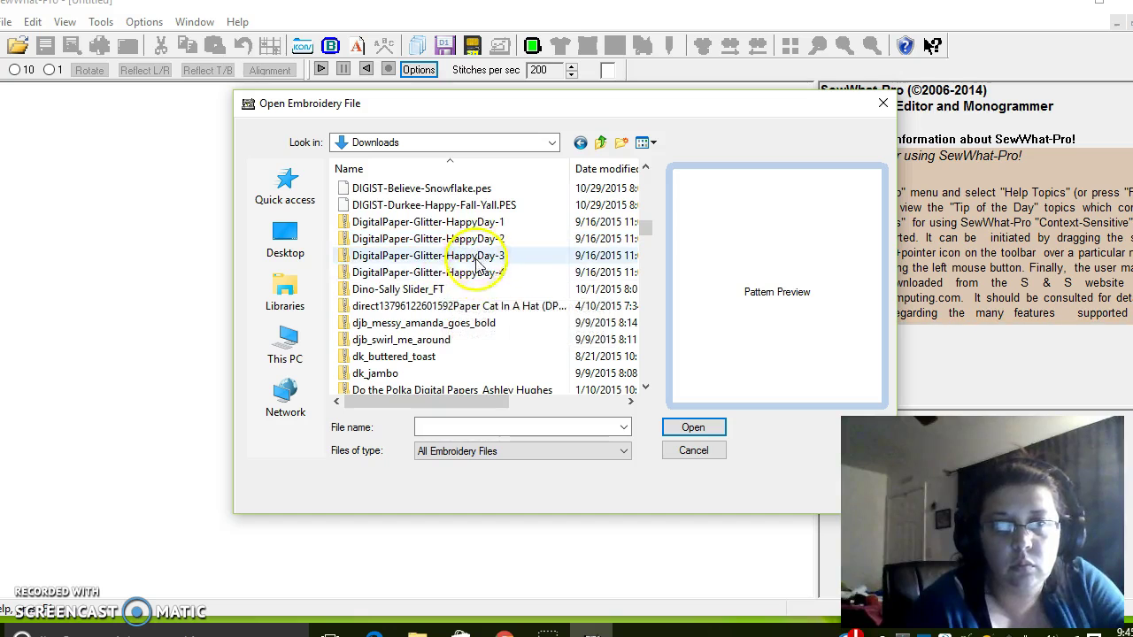
pyautogui.scroll(-1, 412, 283)
pyautogui.scroll(-5, 412, 283)
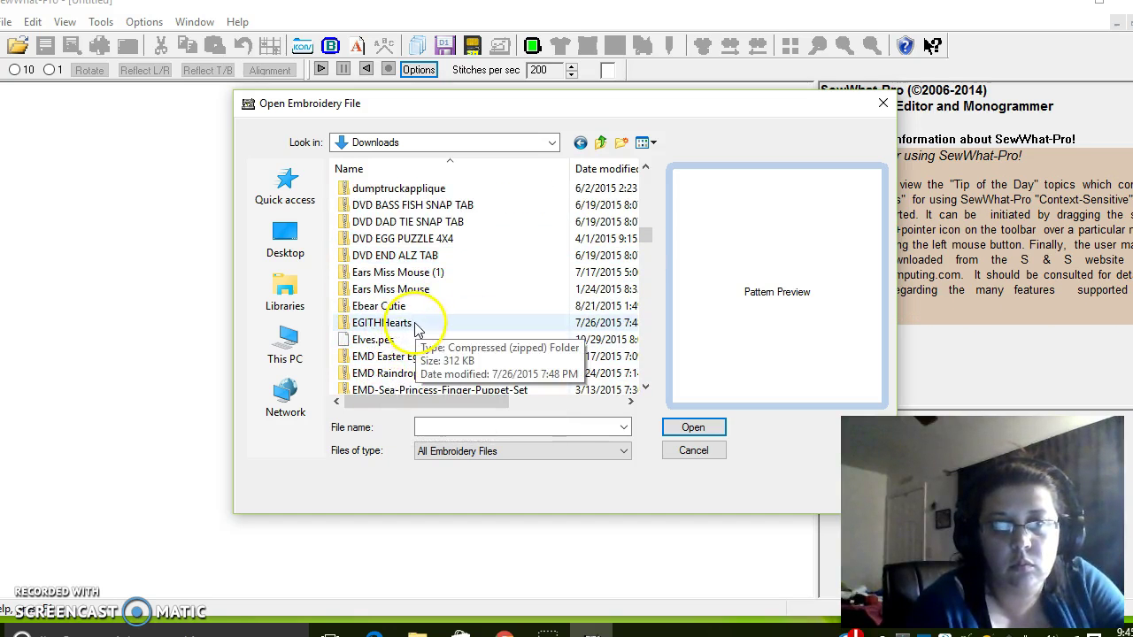
# - Open the Ears Miss Mouse (1) zip and preview Ears Minnie 1.5 inch filled.vp3
pyautogui.click(377, 340)
pyautogui.doubleClick(407, 273)
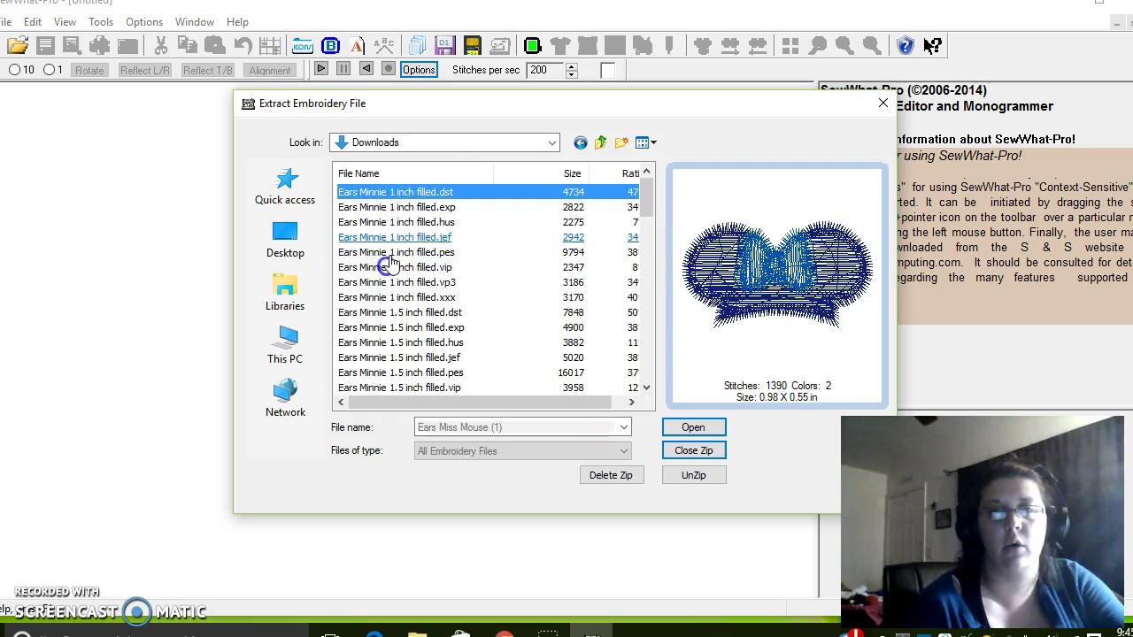
pyautogui.scroll(-2, 428, 277)
pyautogui.click(452, 312)
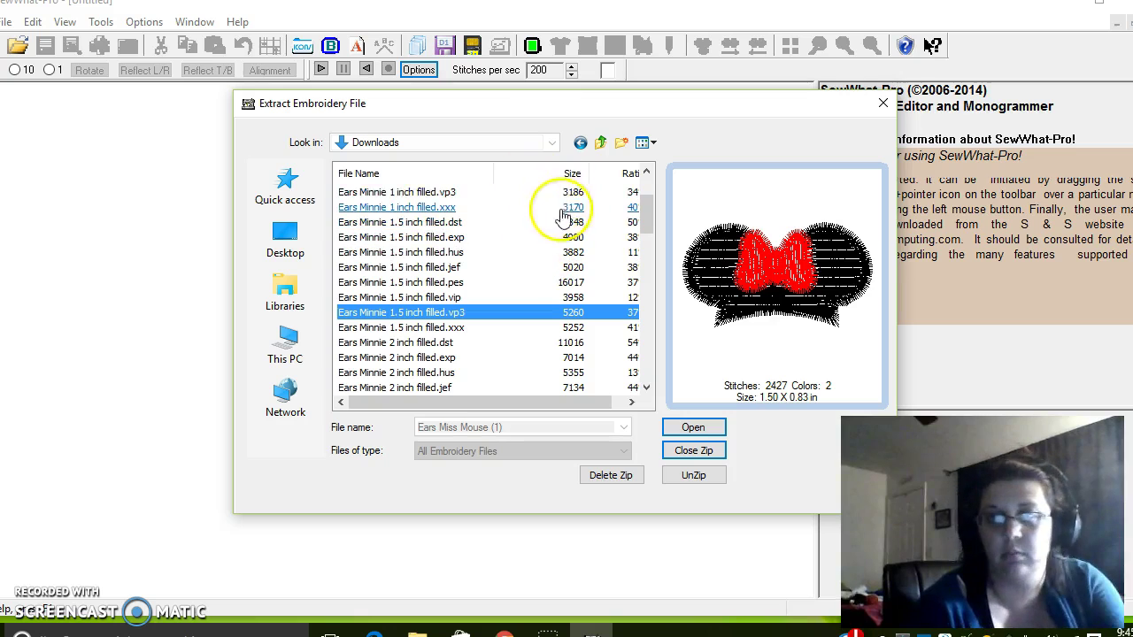
# - Return to the Downloads folder and preview 5X7-GINGERBREAD-DEER.pes
pyautogui.click(582, 143)
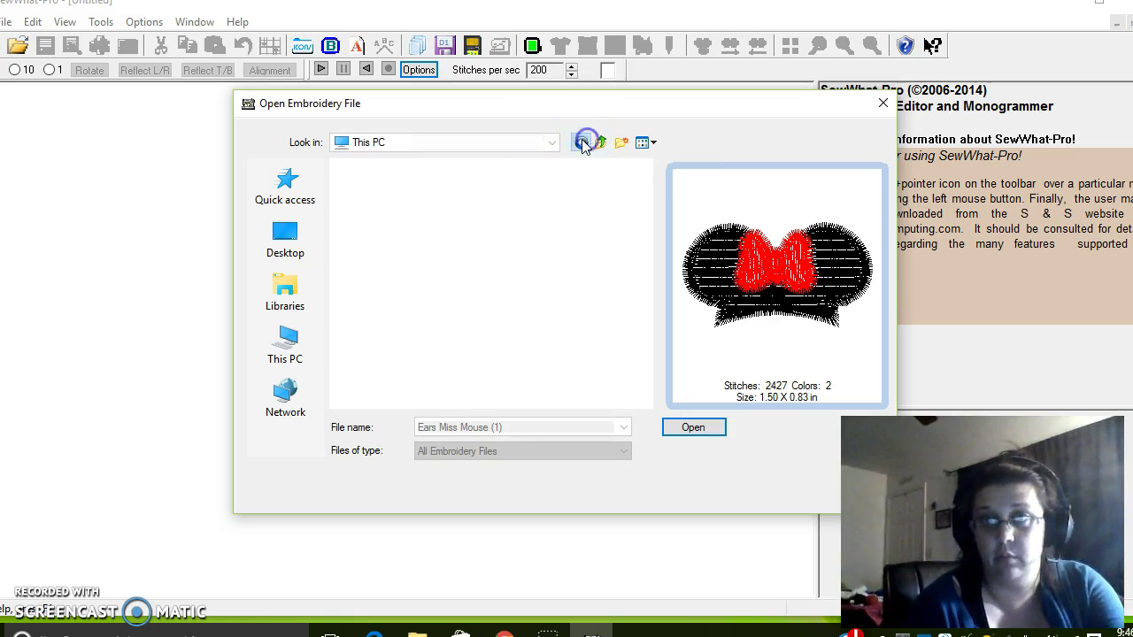
pyautogui.doubleClick(447, 303)
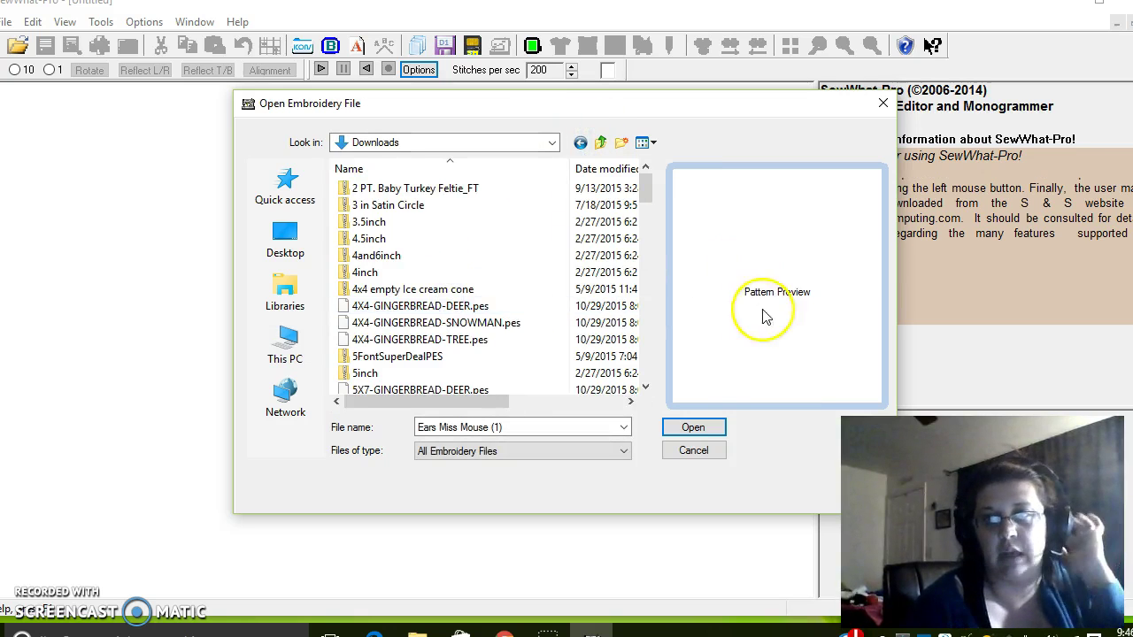
pyautogui.click(424, 389)
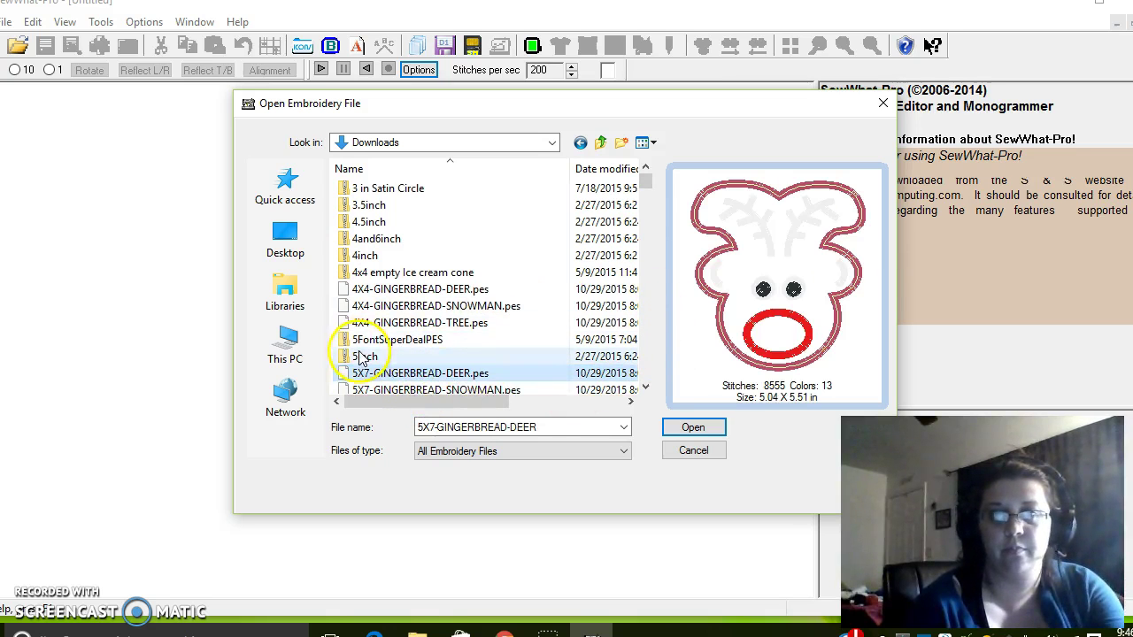
# - Open the design Sleigh 5x7.pes from the BabyKays_Sleigh zip in the Downloads folder
pyautogui.scroll(-6, 443, 310)
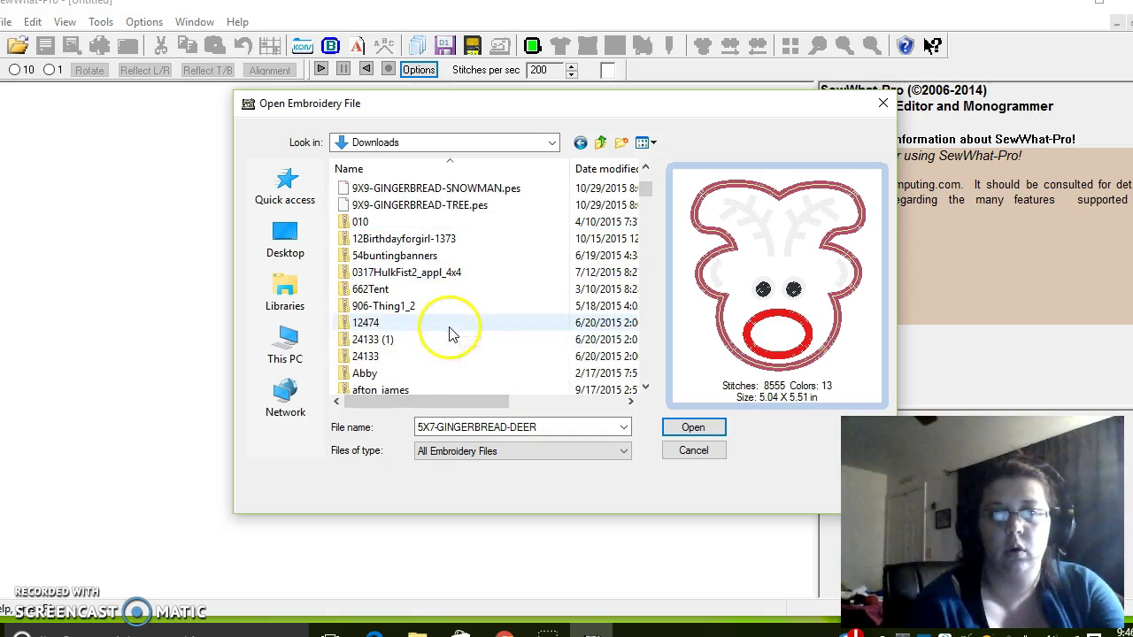
pyautogui.scroll(-4, 430, 298)
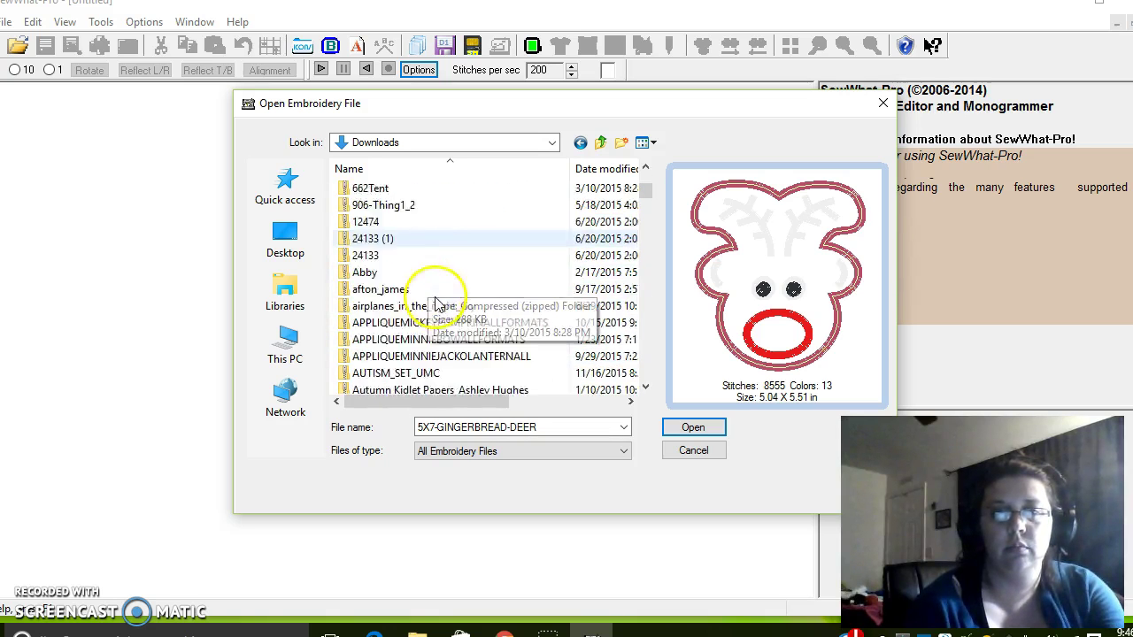
pyautogui.doubleClick(391, 355)
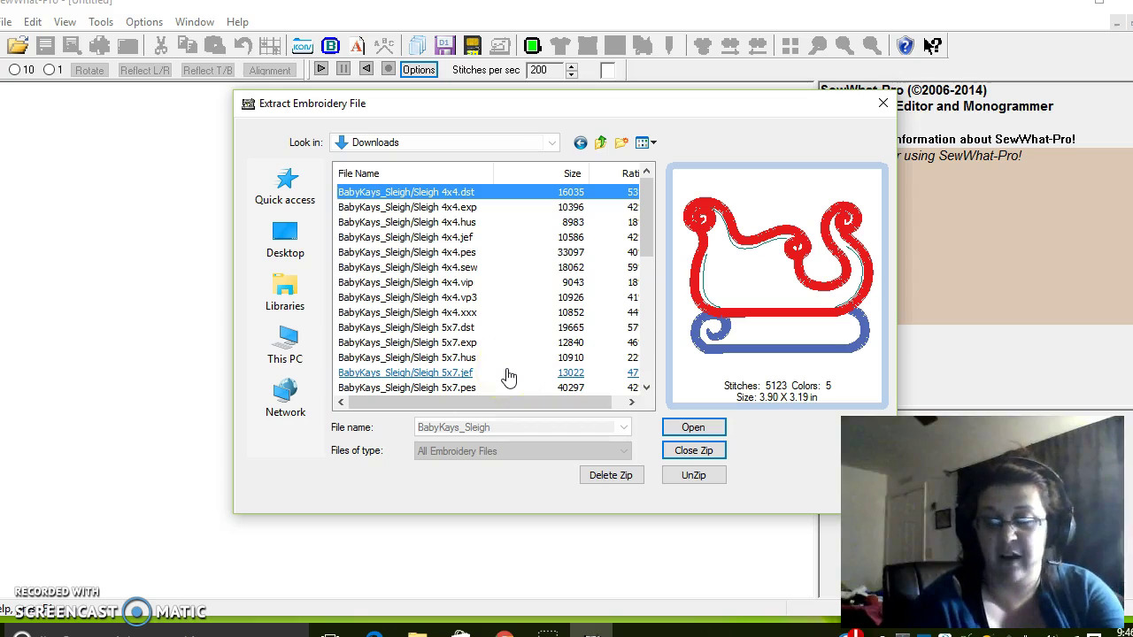
pyautogui.click(493, 327)
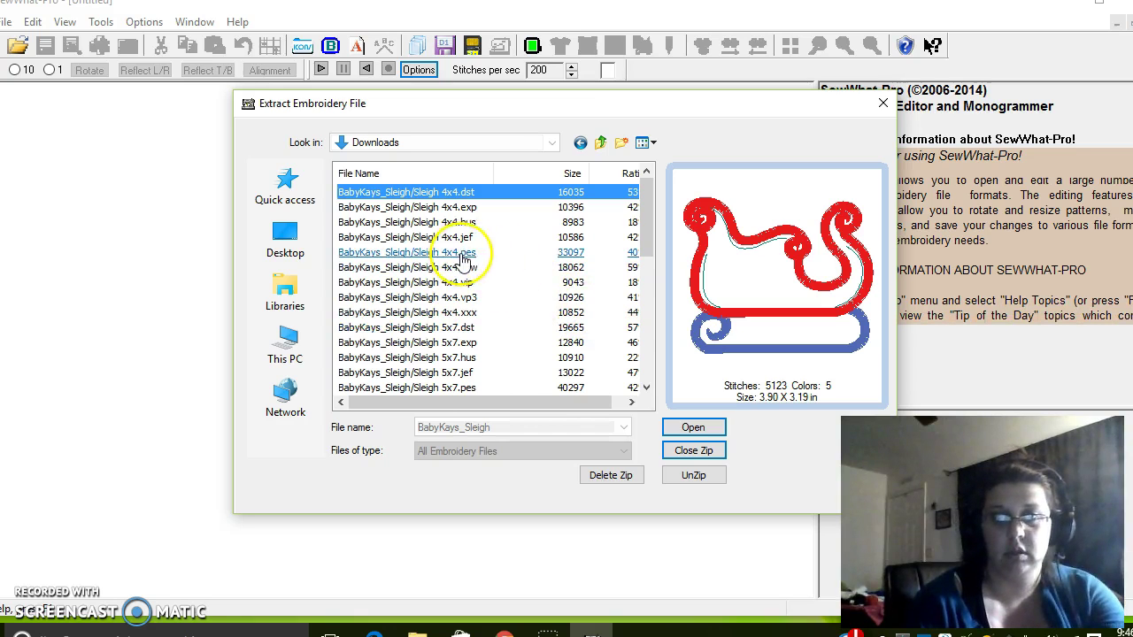
pyautogui.click(472, 391)
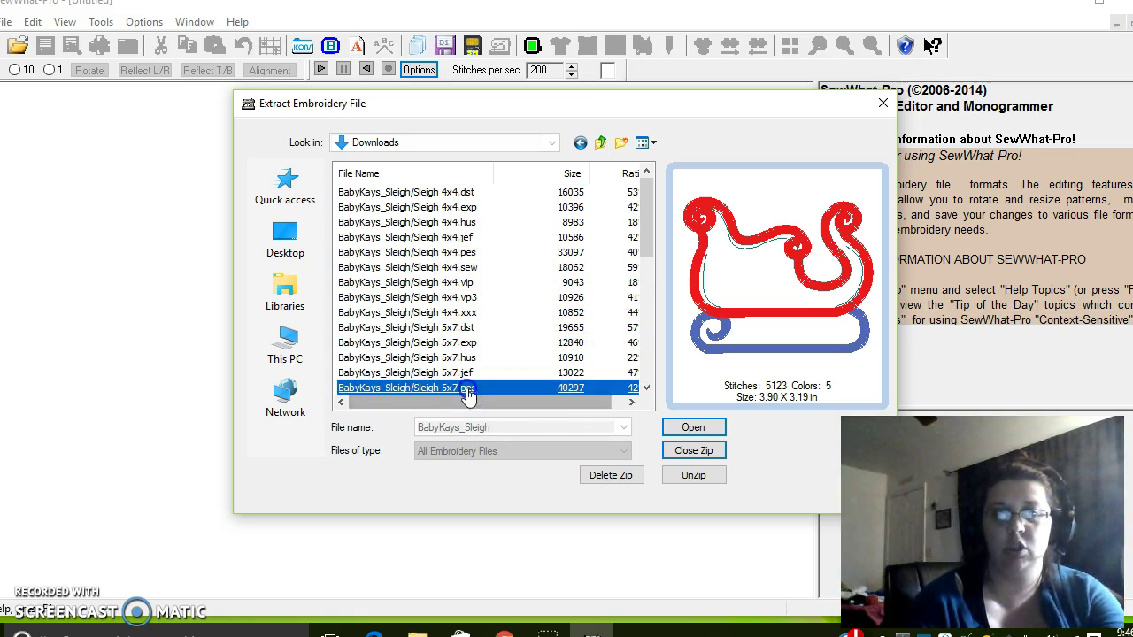
pyautogui.click(690, 429)
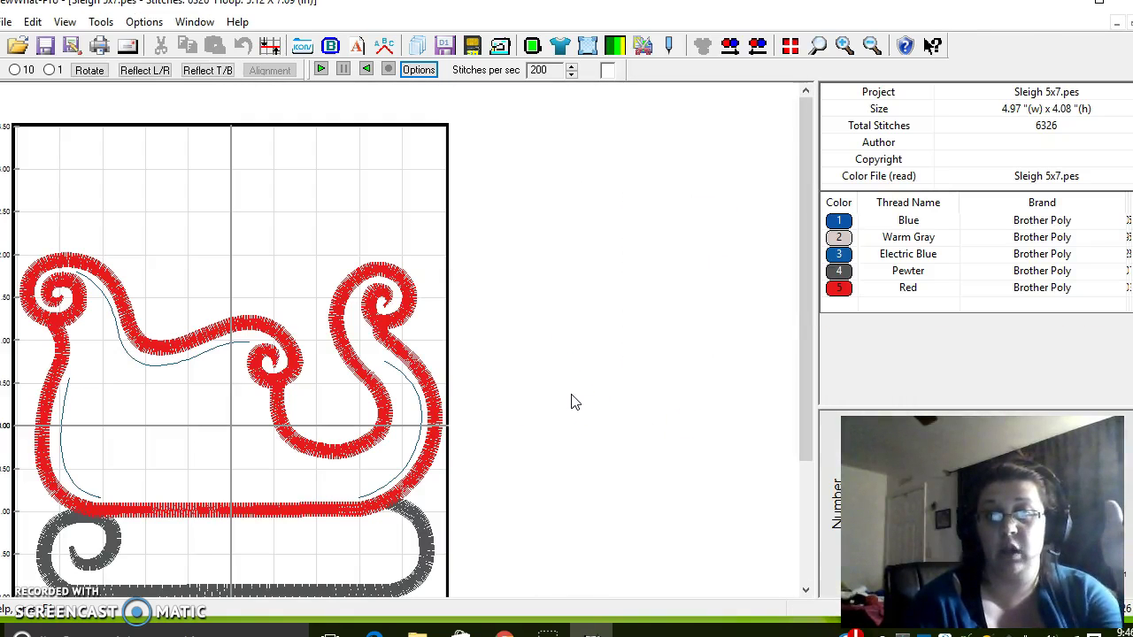
# - Move the whole sleigh design into the upper part of the hoop, leaving free space beneath its runner
pyautogui.click(617, 378)
pyautogui.moveTo(150, 359); pyautogui.dragTo(223, 353)
pyautogui.click(512, 344)
pyautogui.click(168, 295)
pyautogui.moveTo(196, 312); pyautogui.dragTo(195, 312)
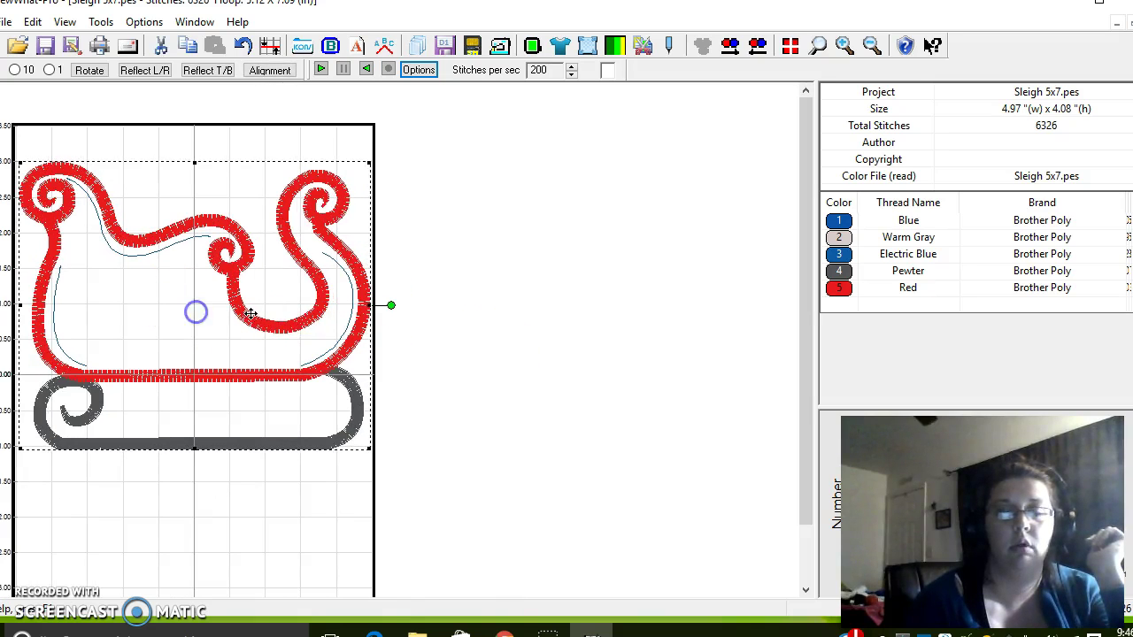
pyautogui.click(493, 328)
pyautogui.click(191, 164)
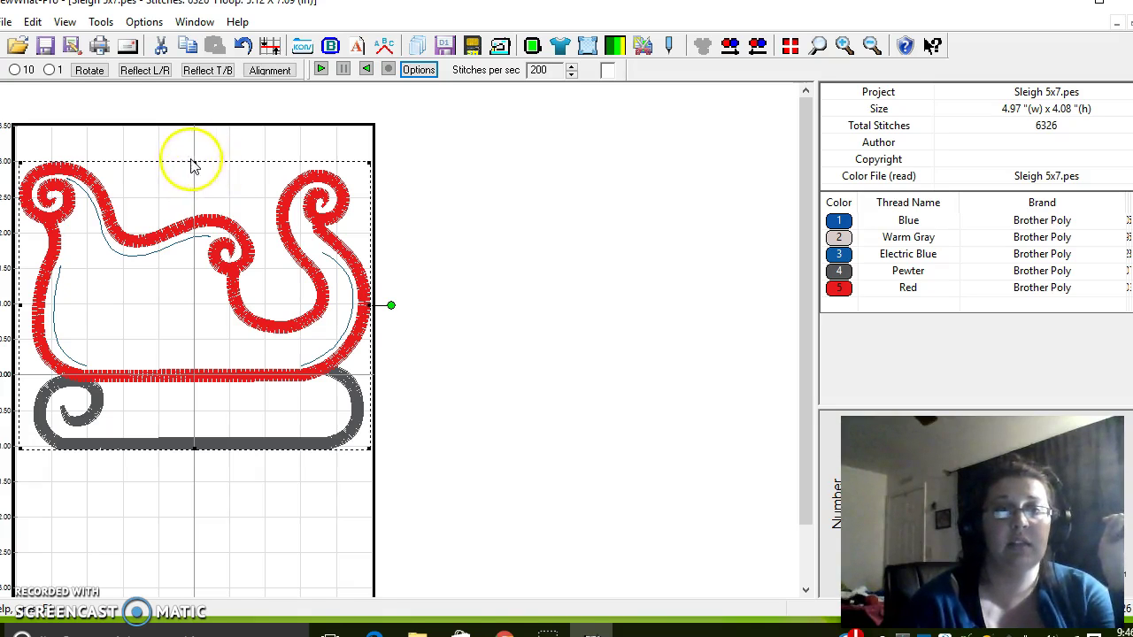
pyautogui.moveTo(262, 297); pyautogui.dragTo(263, 306)
pyautogui.click(590, 339)
pyautogui.click(139, 215)
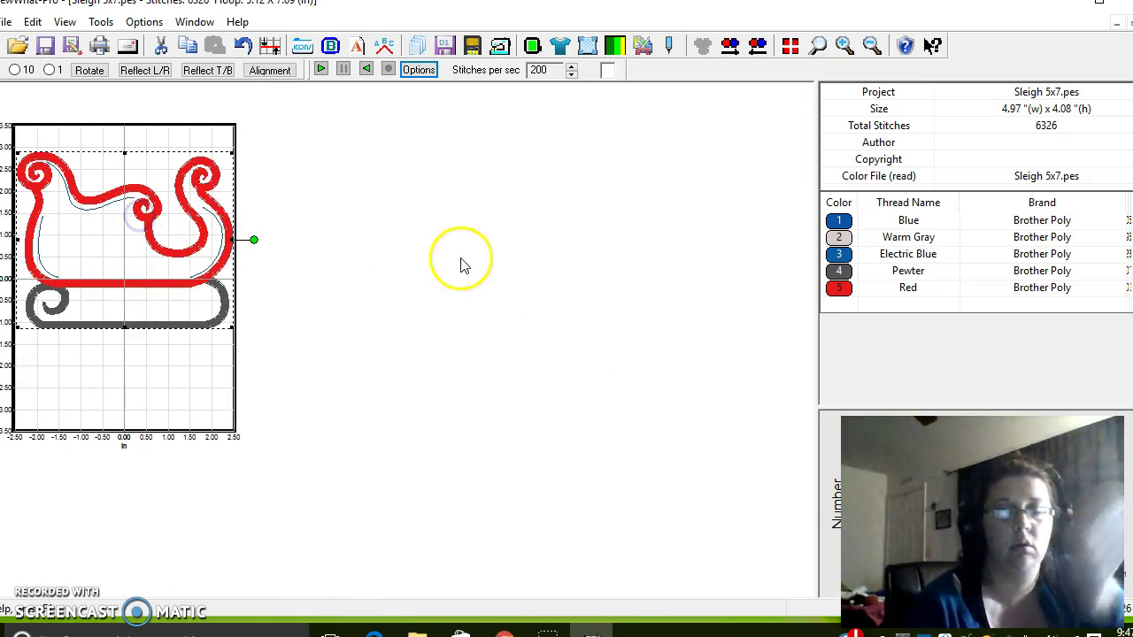
pyautogui.moveTo(130, 232); pyautogui.dragTo(142, 300)
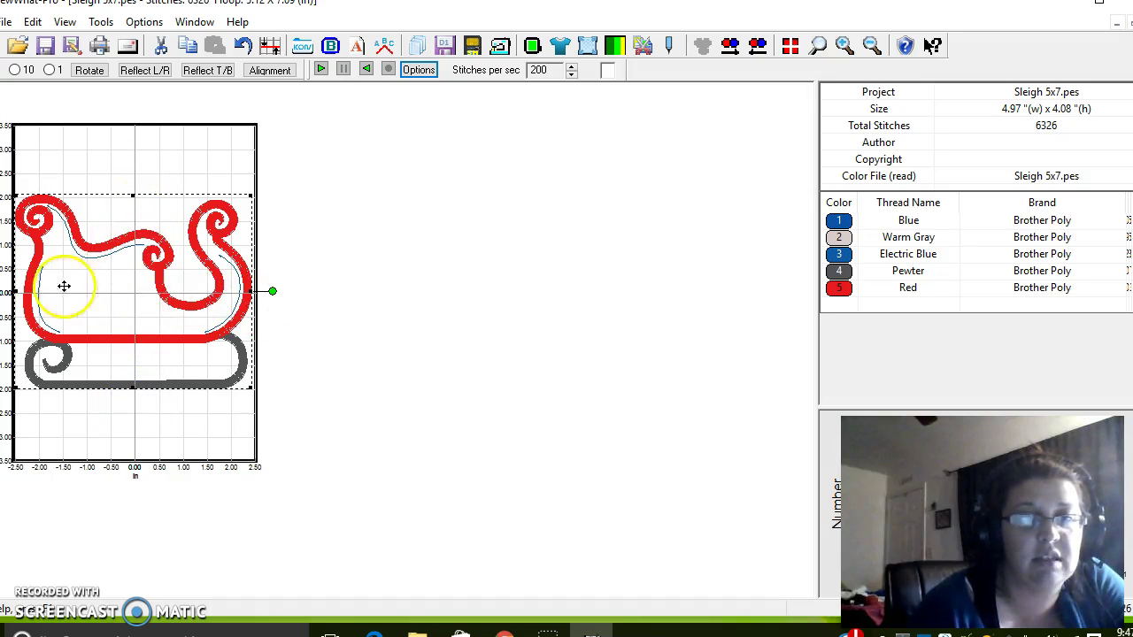
pyautogui.moveTo(207, 362); pyautogui.dragTo(188, 329)
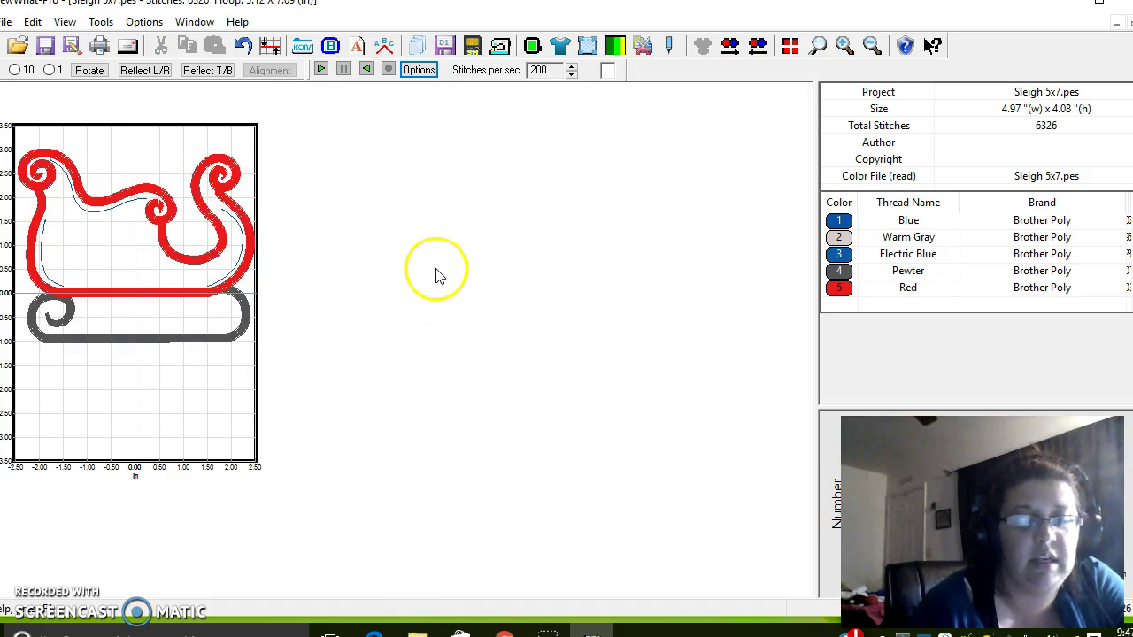
pyautogui.scroll(3, 438, 278)
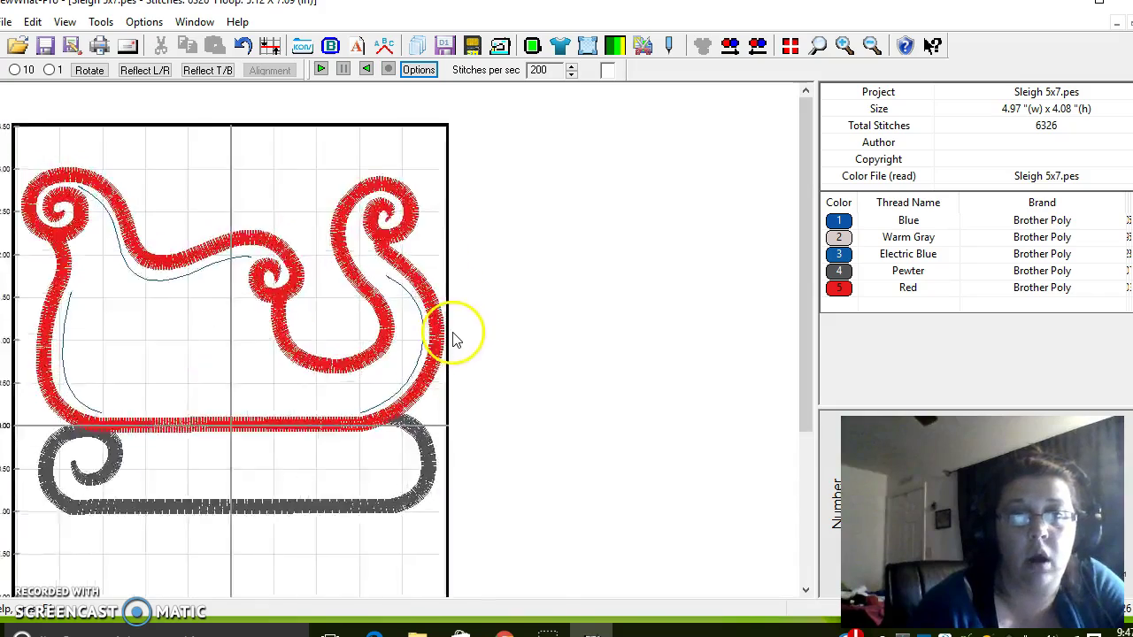
pyautogui.scroll(-4, 544, 319)
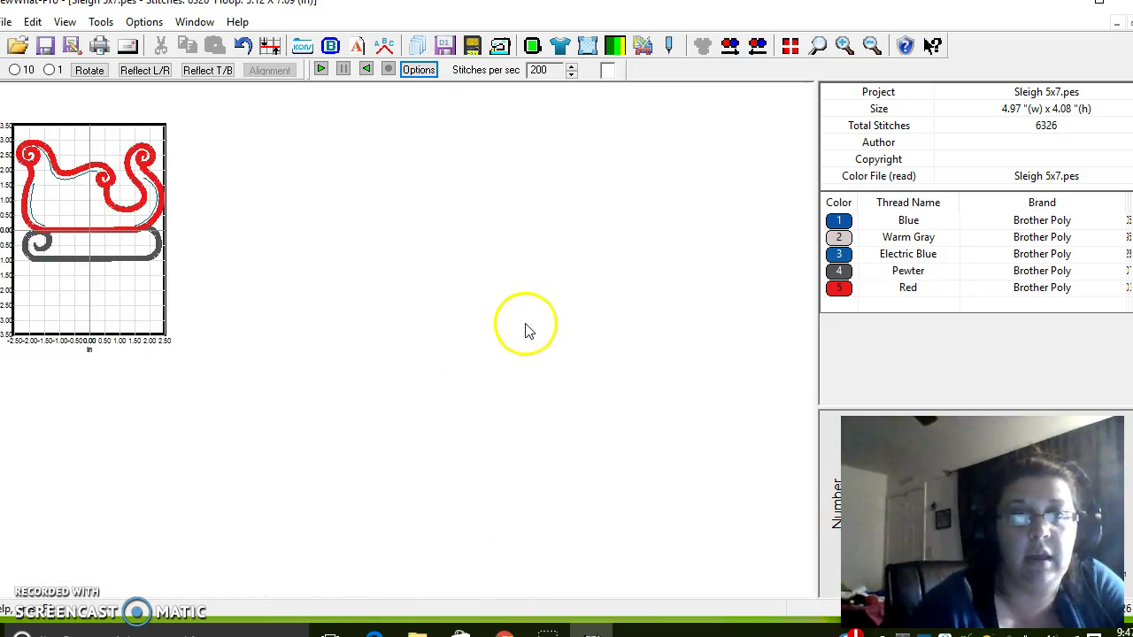
pyautogui.scroll(2, 522, 333)
pyautogui.scroll(-3, 520, 334)
pyautogui.scroll(4, 511, 341)
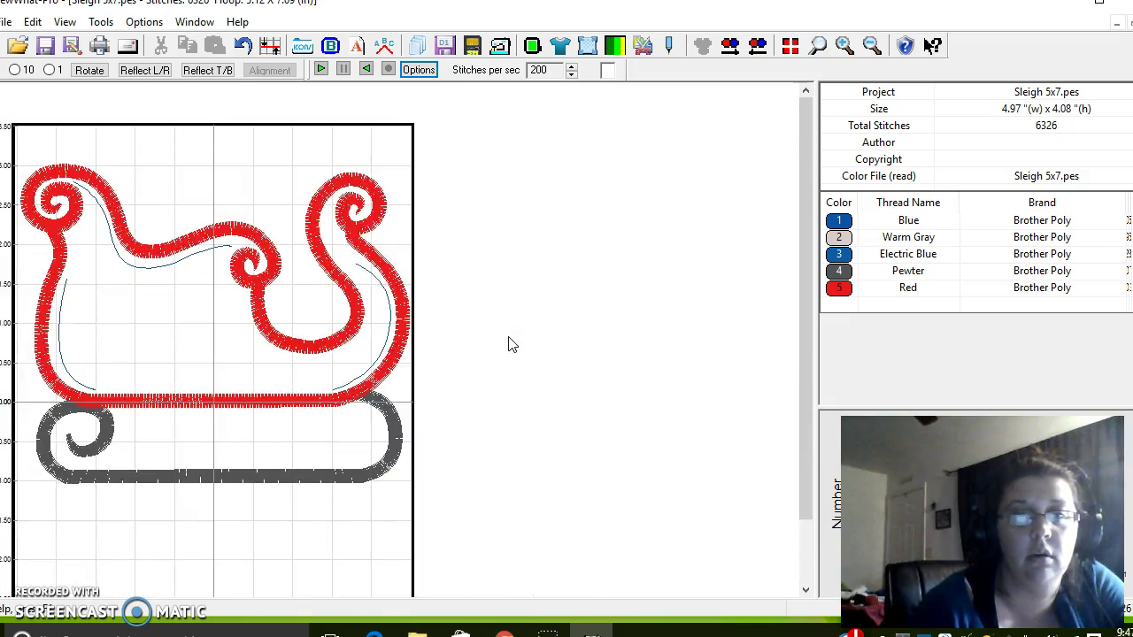
pyautogui.scroll(-1, 512, 345)
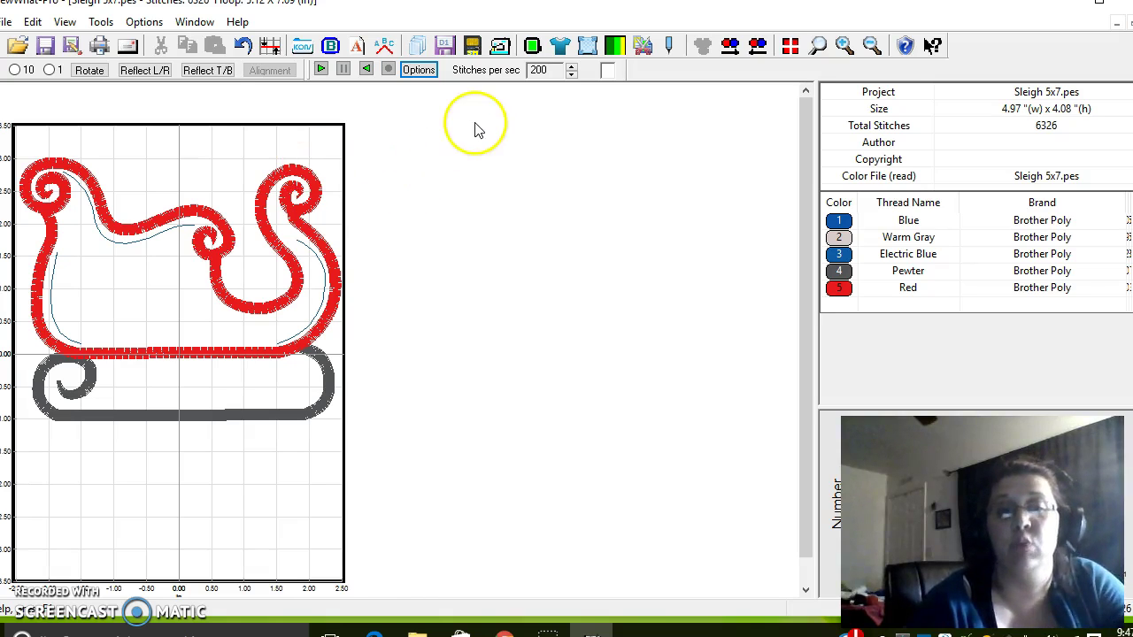
# - Start merging another embroidery file into the sleigh design and browse to the fonts folder on the Desktop
pyautogui.click(5, 22)
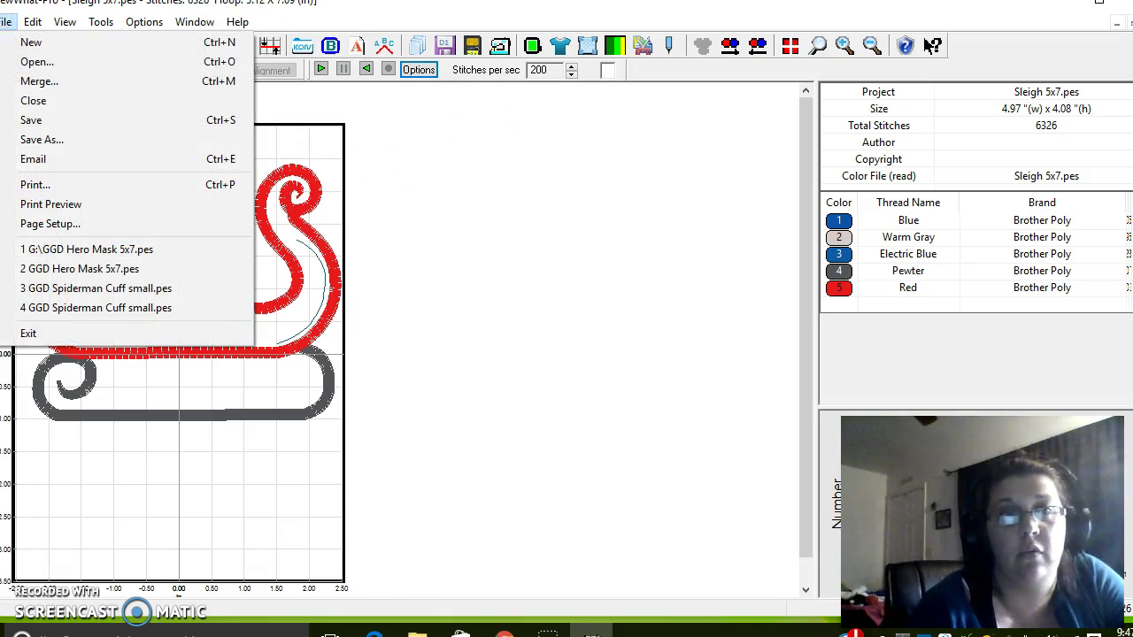
pyautogui.click(62, 79)
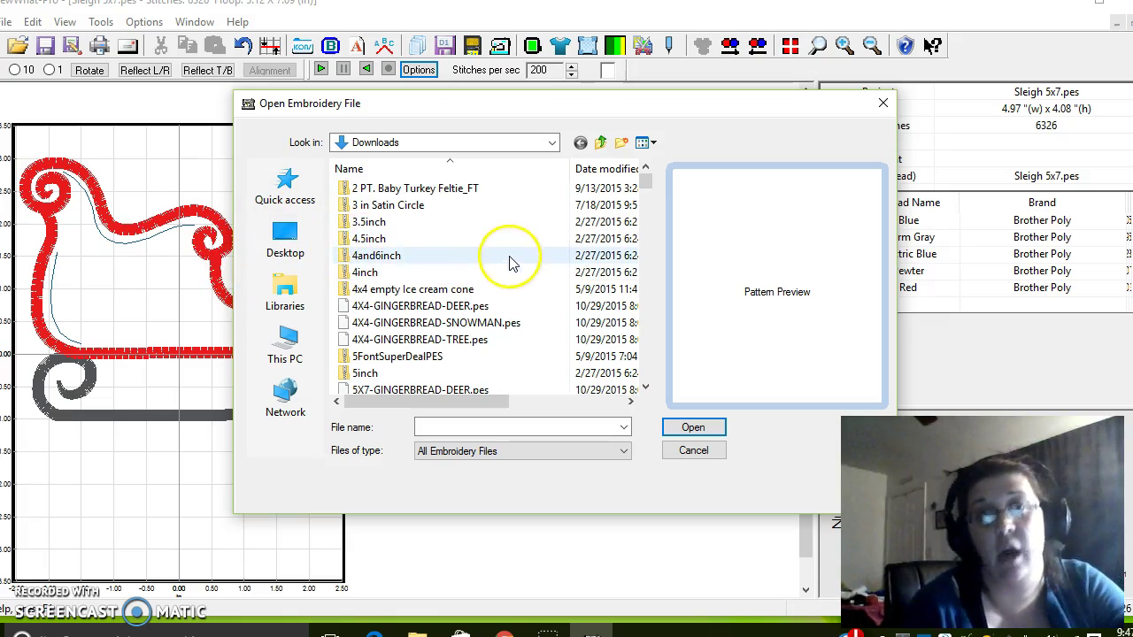
pyautogui.click(303, 244)
pyautogui.scroll(-5, 505, 311)
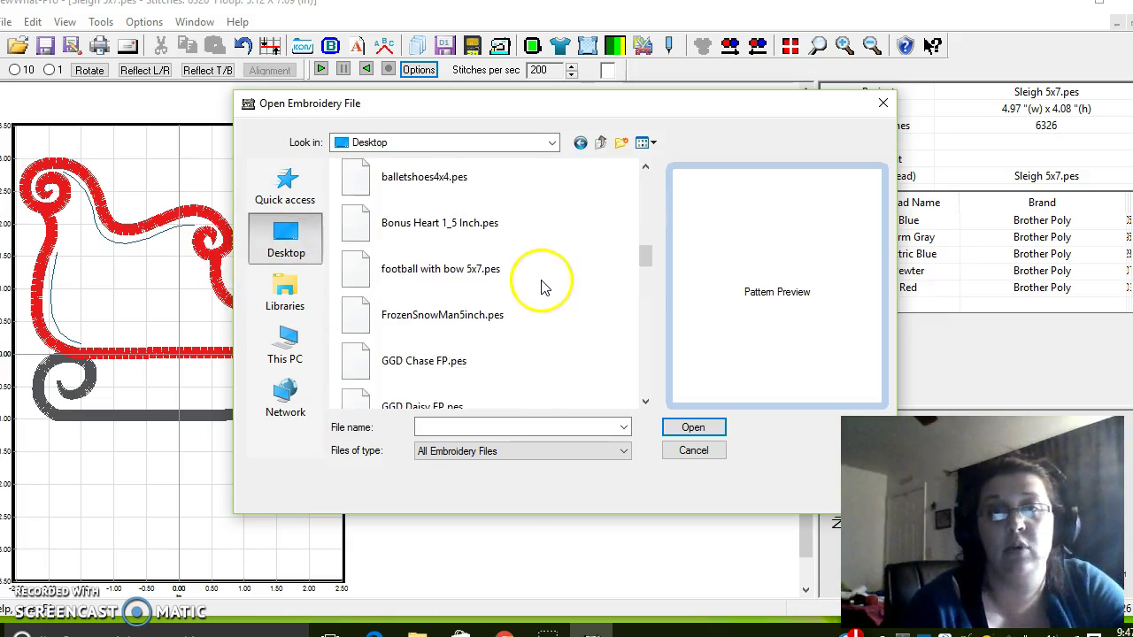
pyautogui.scroll(2, 539, 286)
pyautogui.scroll(5, 531, 301)
pyautogui.scroll(-2, 520, 303)
pyautogui.doubleClick(403, 267)
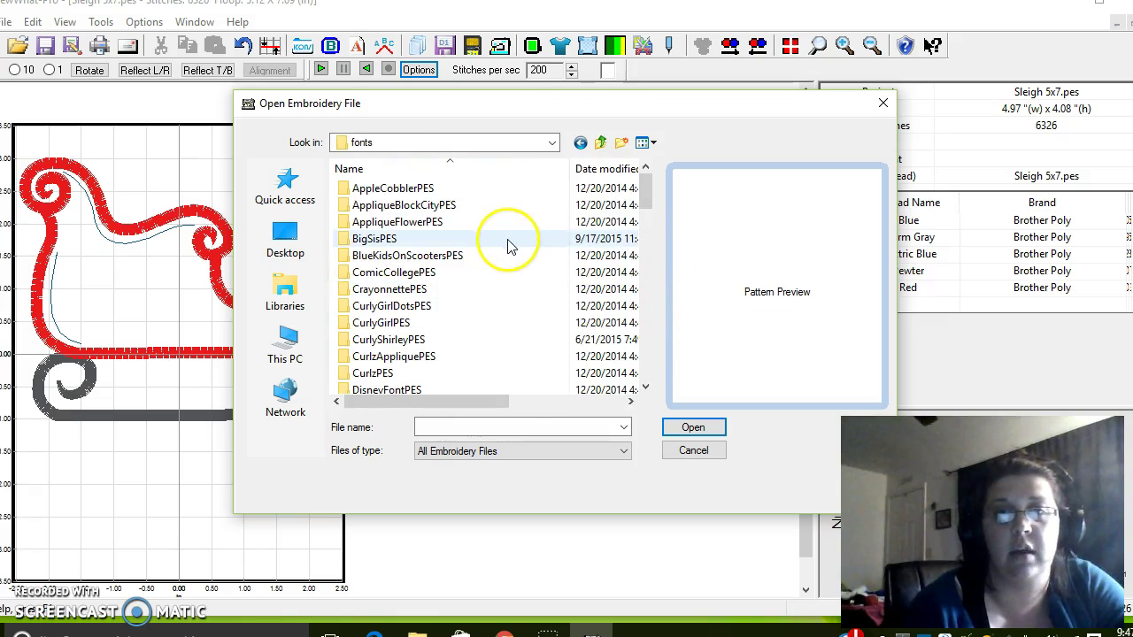
# - Open the HappyDayPES font folder in the fonts folder
pyautogui.scroll(-4, 483, 285)
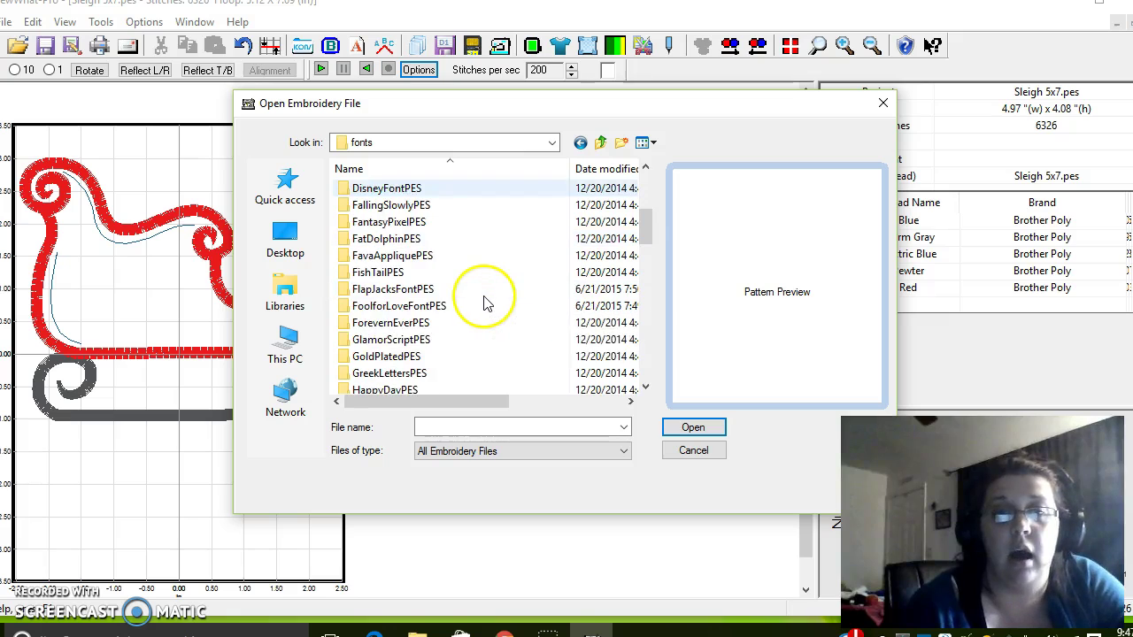
pyautogui.scroll(-2, 485, 301)
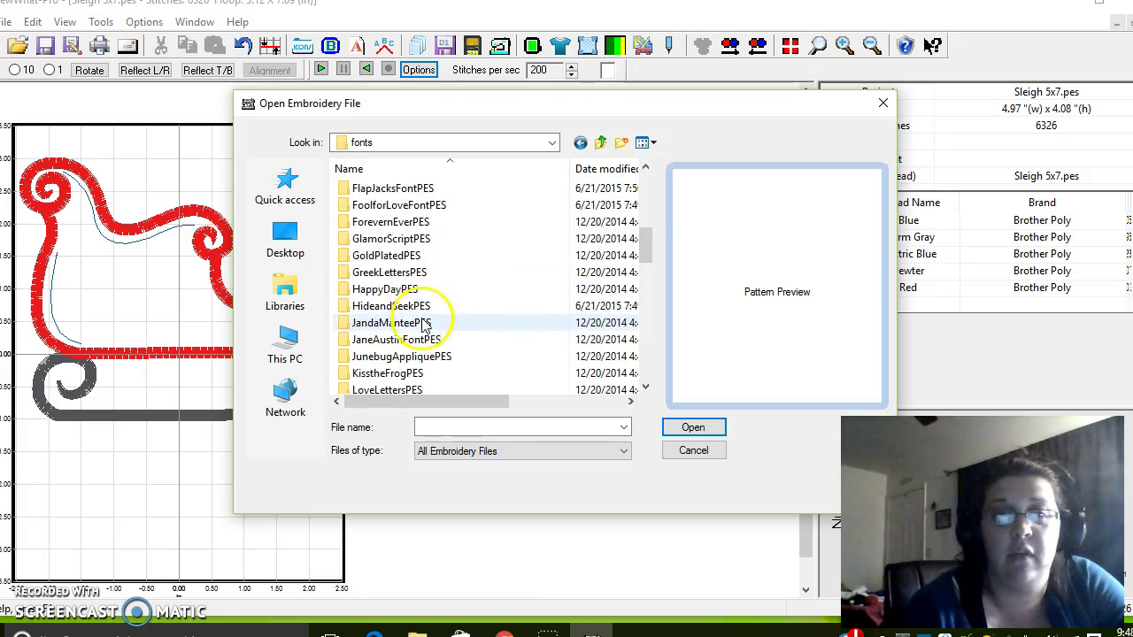
pyautogui.click(381, 289)
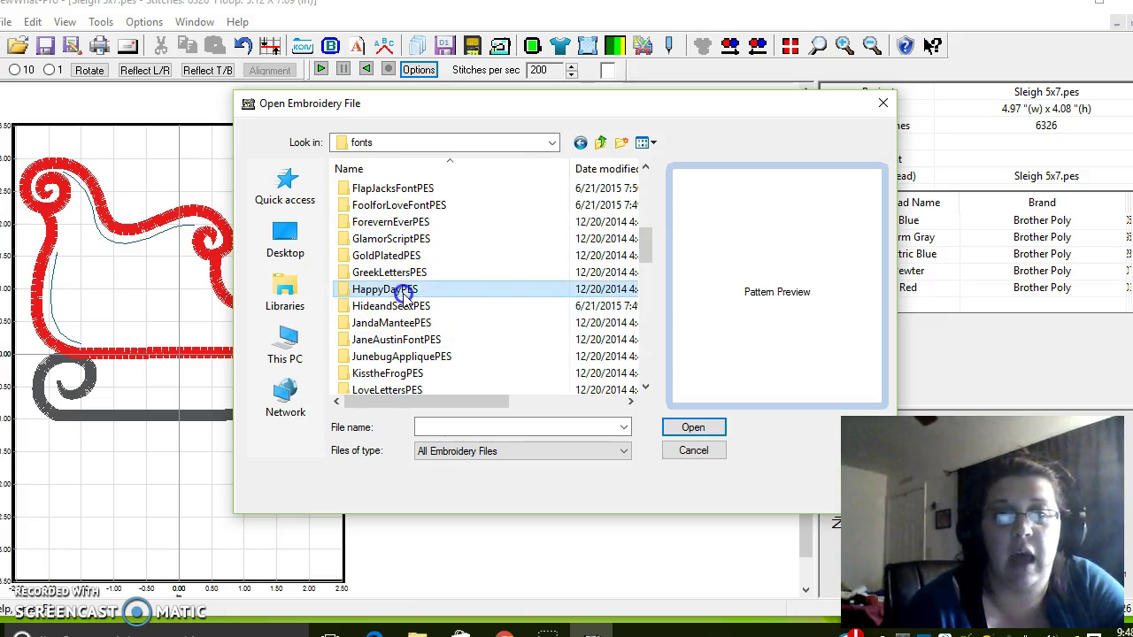
pyautogui.doubleClick(522, 290)
pyautogui.scroll(-15, 522, 292)
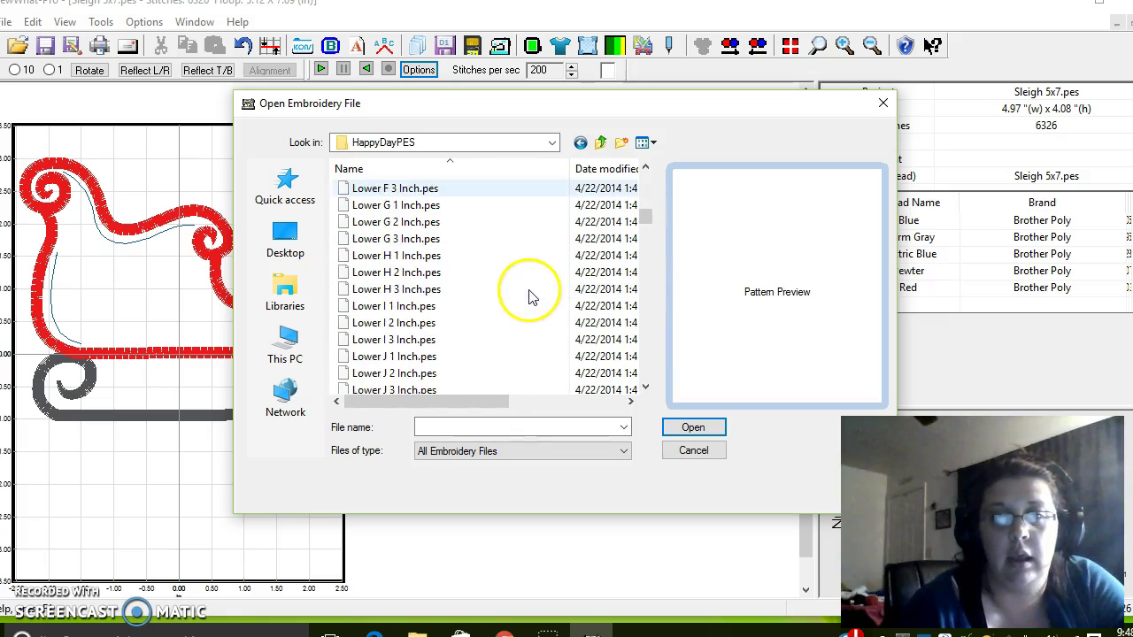
# - Preview the lowercase files Lower S 1 Inch.pes and Lower S 2 Inch.pes
pyautogui.scroll(-4, 523, 301)
pyautogui.click(425, 357)
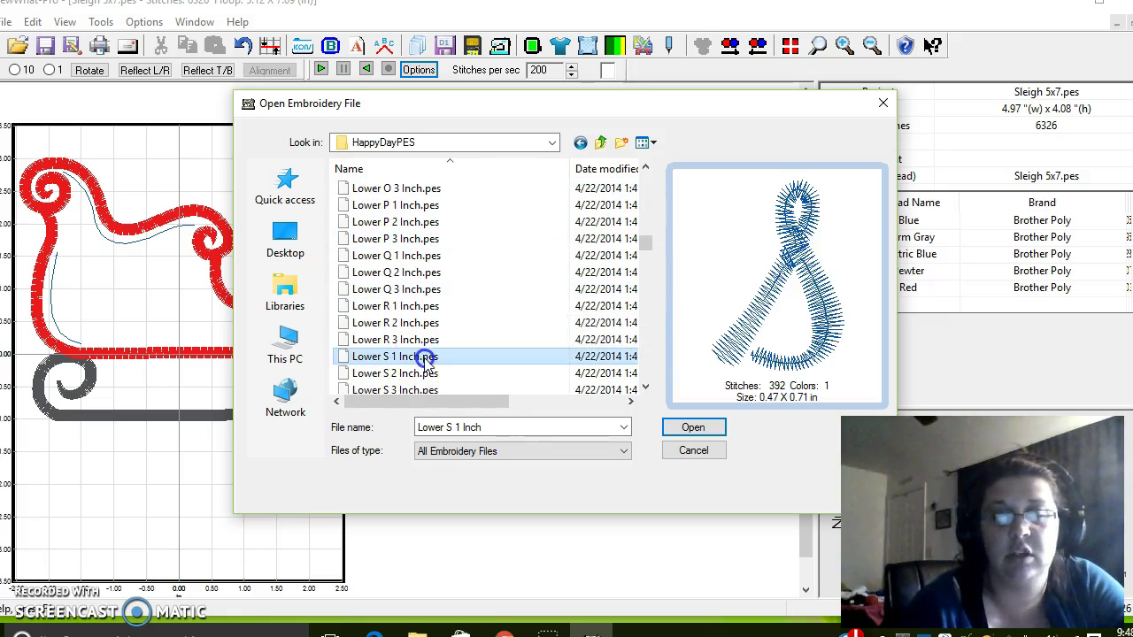
pyautogui.click(432, 373)
pyautogui.scroll(7, 470, 356)
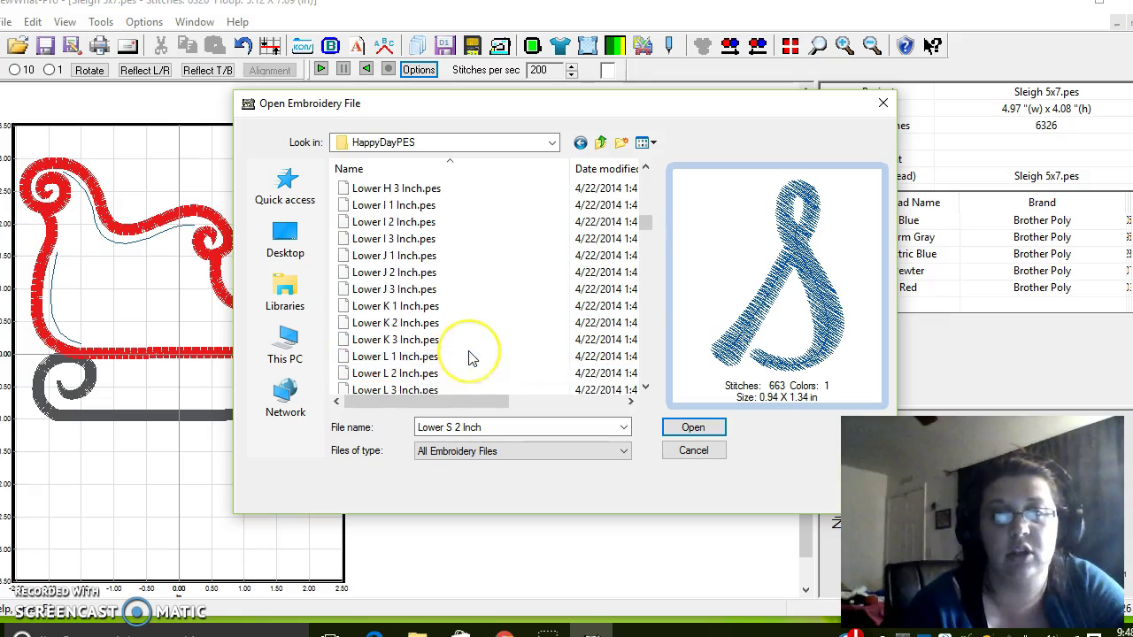
pyautogui.scroll(1, 470, 357)
# - Merge Upper S 1 Inch.pes into the design and place the letter in the hoop's lower-left area, beneath the sleigh runner
pyautogui.scroll(-20, 470, 357)
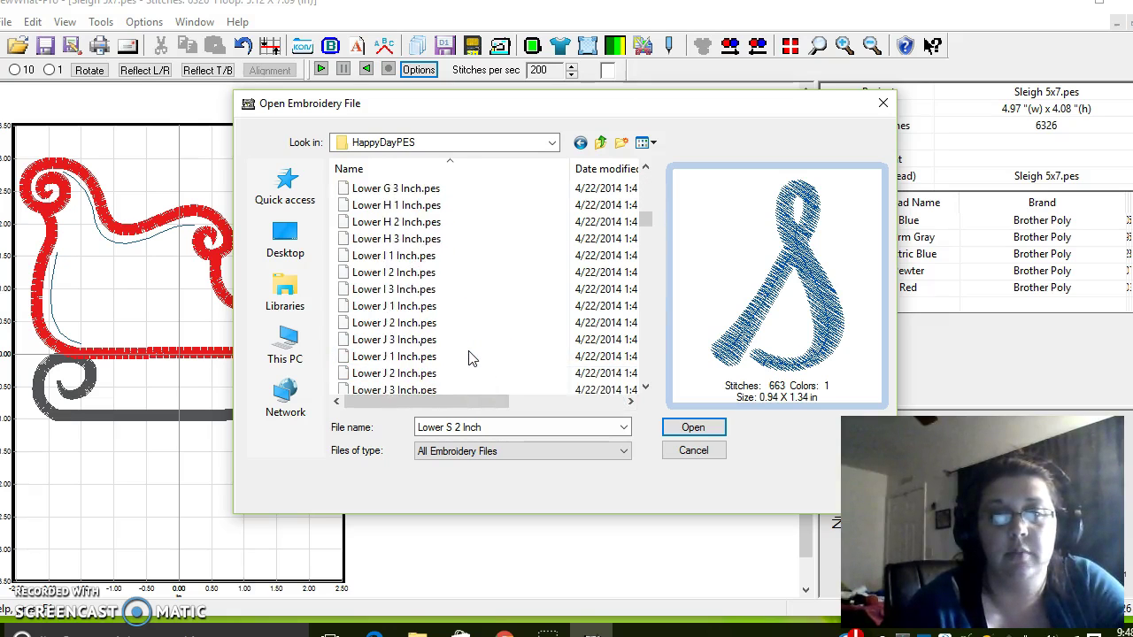
pyautogui.scroll(-17, 470, 356)
pyautogui.scroll(-10, 465, 354)
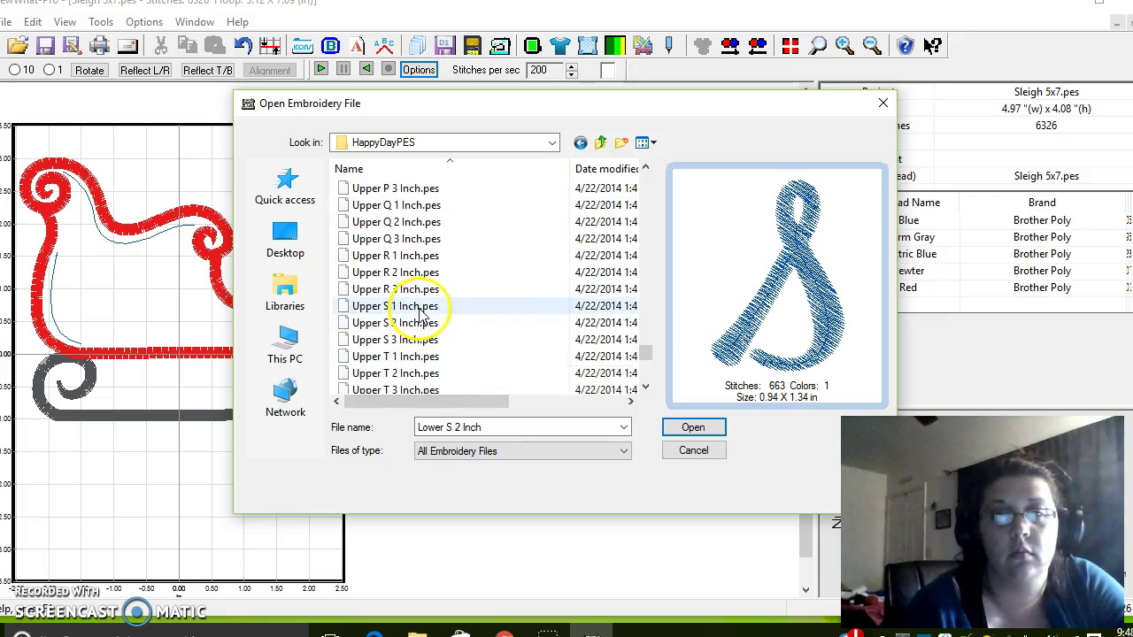
pyautogui.click(421, 310)
pyautogui.click(693, 427)
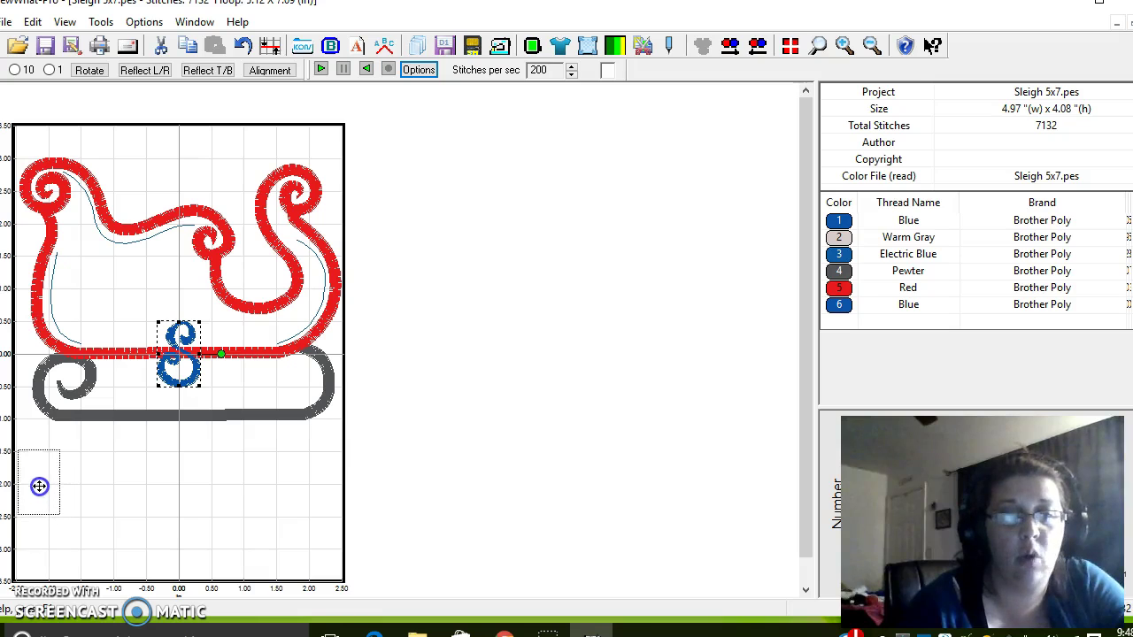
pyautogui.moveTo(39, 487); pyautogui.dragTo(39, 488)
pyautogui.click(620, 511)
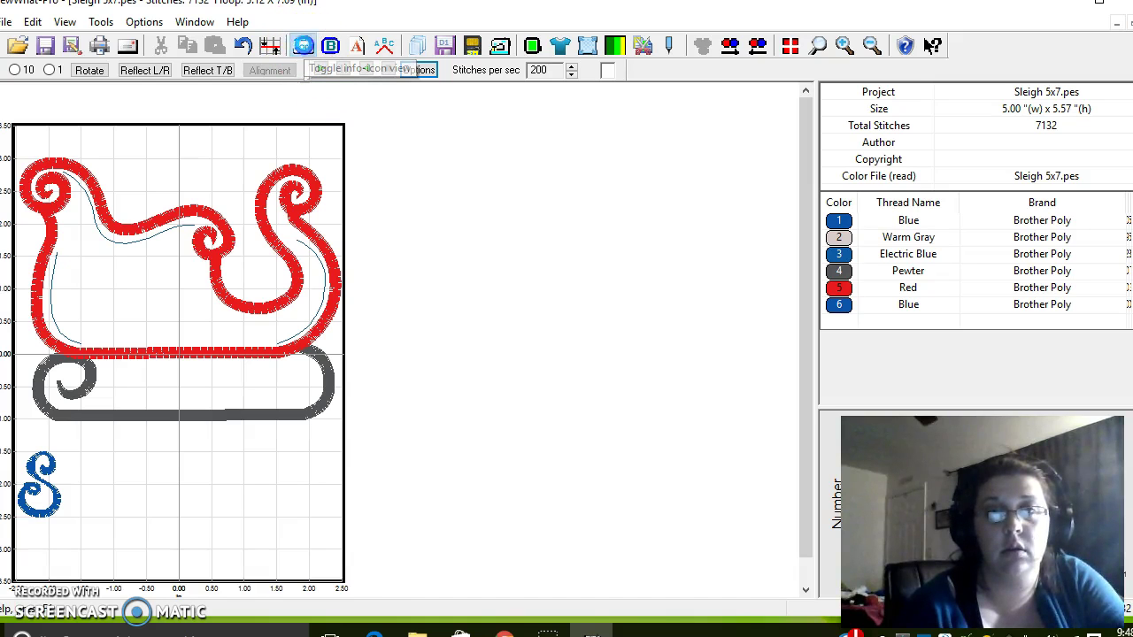
# - Show the file icons of the HappyDayPES folder and append the 1-inch lowercase letters a and b after the capital S
pyautogui.click(303, 46)
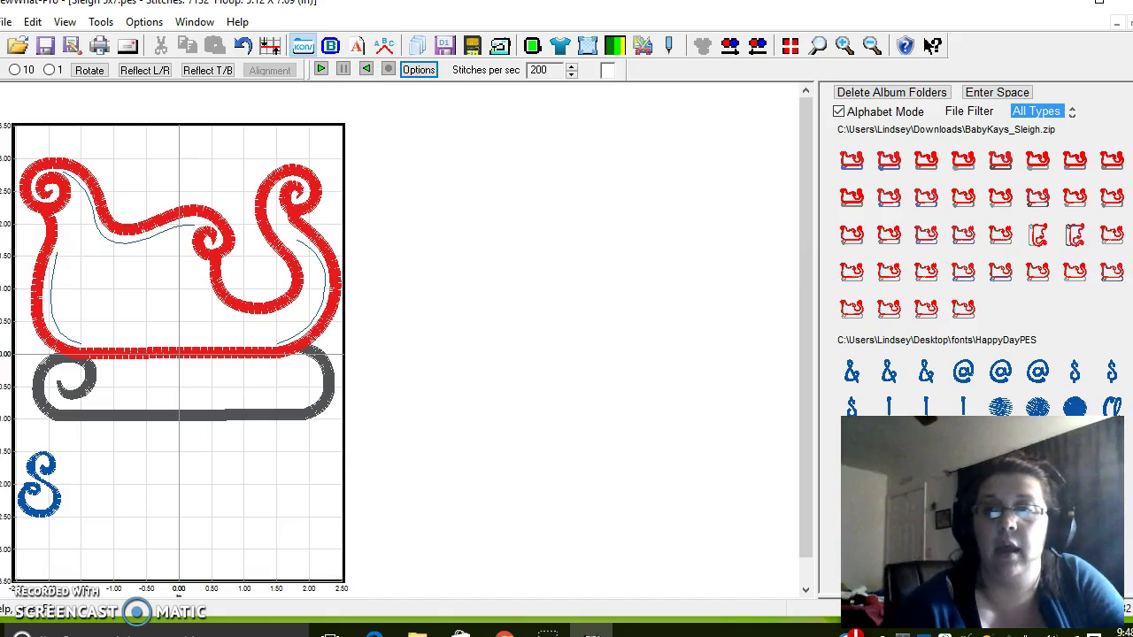
pyautogui.scroll(-5, 981, 266)
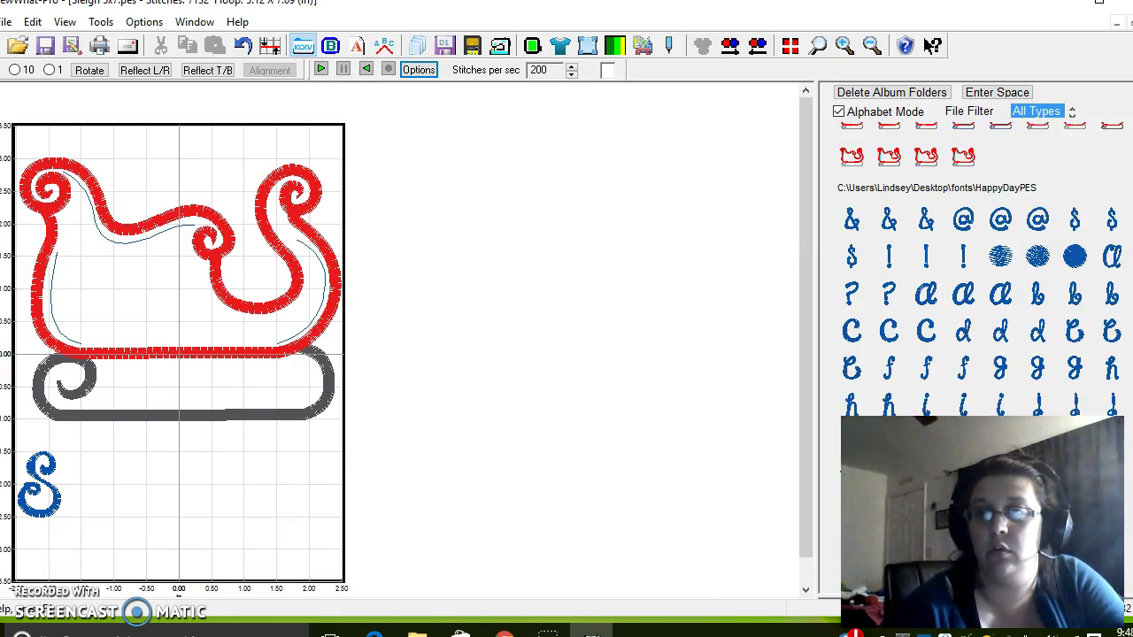
pyautogui.scroll(-3, 981, 265)
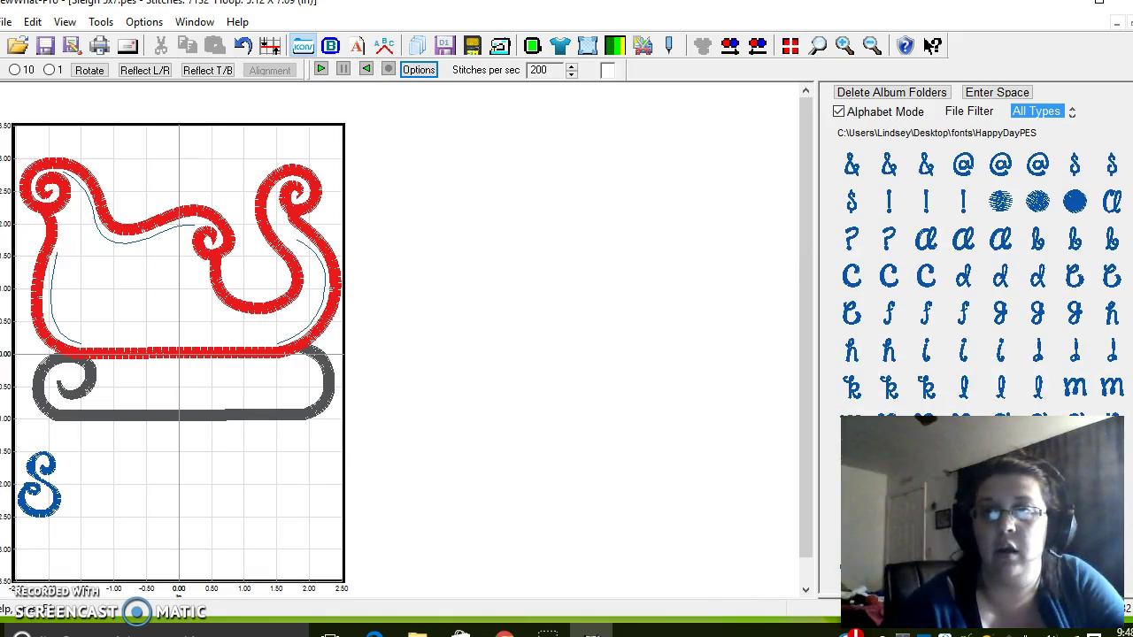
pyautogui.scroll(-1, 981, 265)
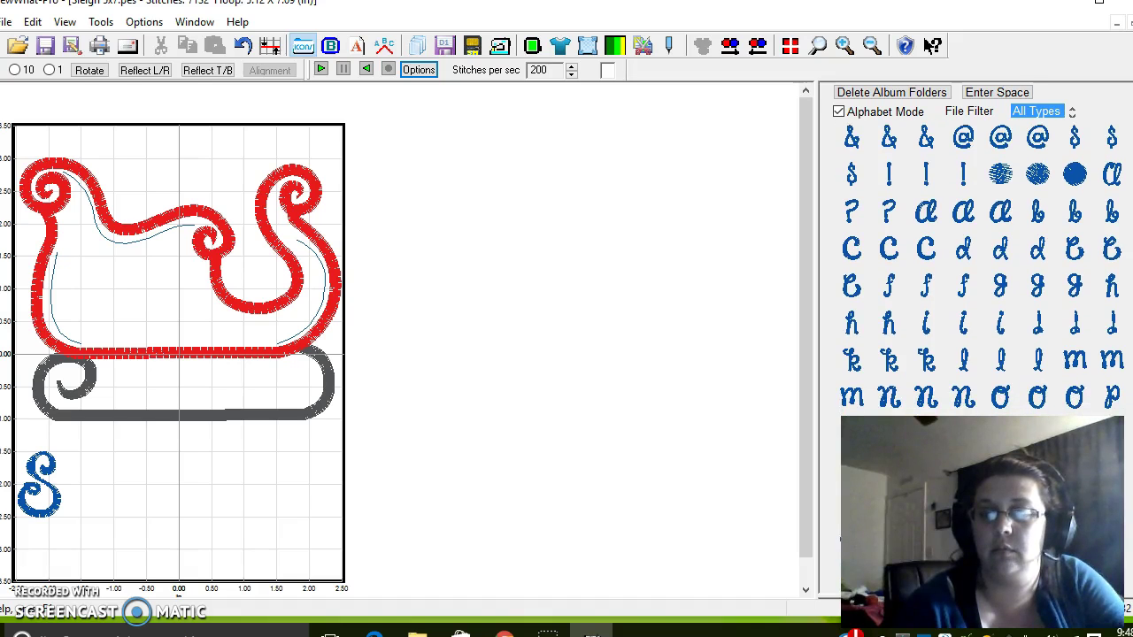
pyautogui.click(927, 210)
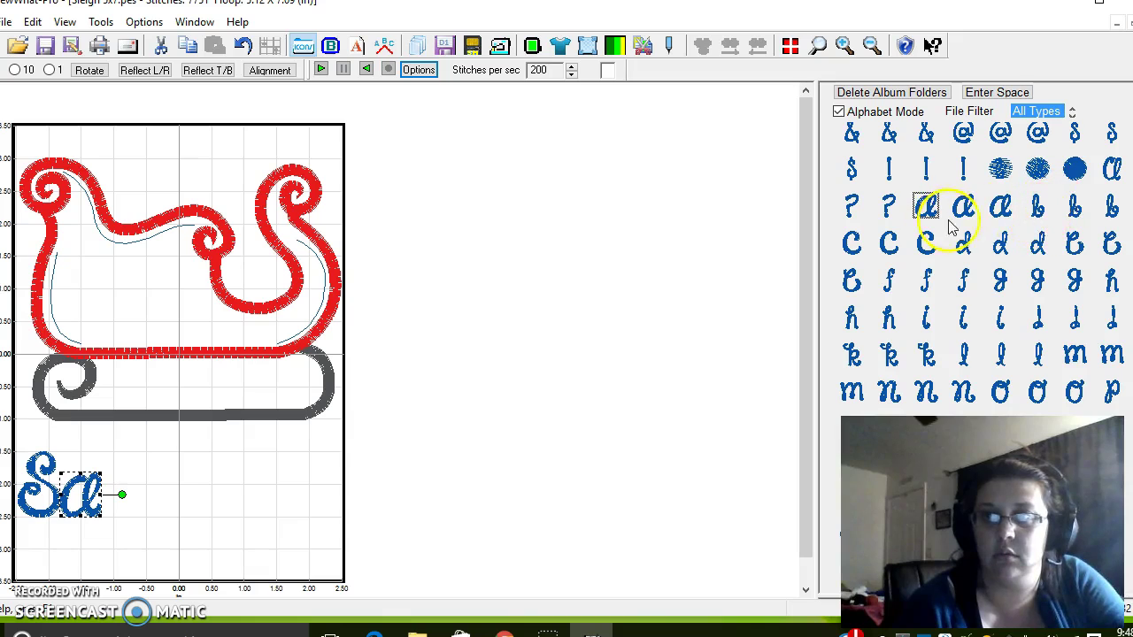
pyautogui.click(1039, 212)
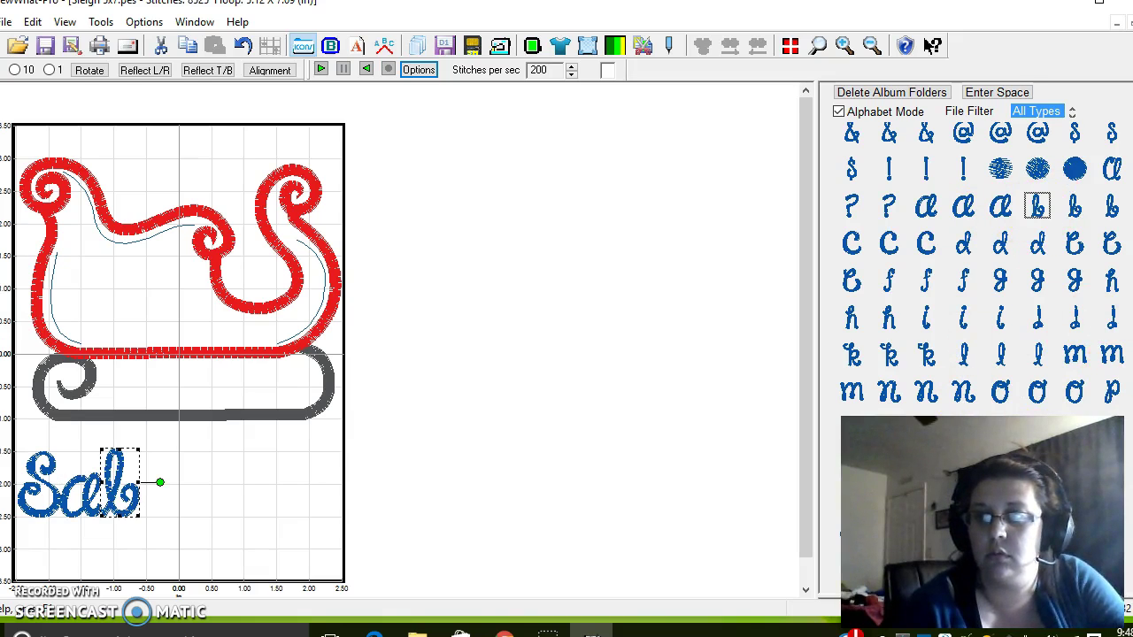
# - Append the four remaining lowercase letters from the HappyDayPES icons, in the smallest size, to complete the name
pyautogui.scroll(-2, 980, 265)
pyautogui.scroll(-1, 981, 266)
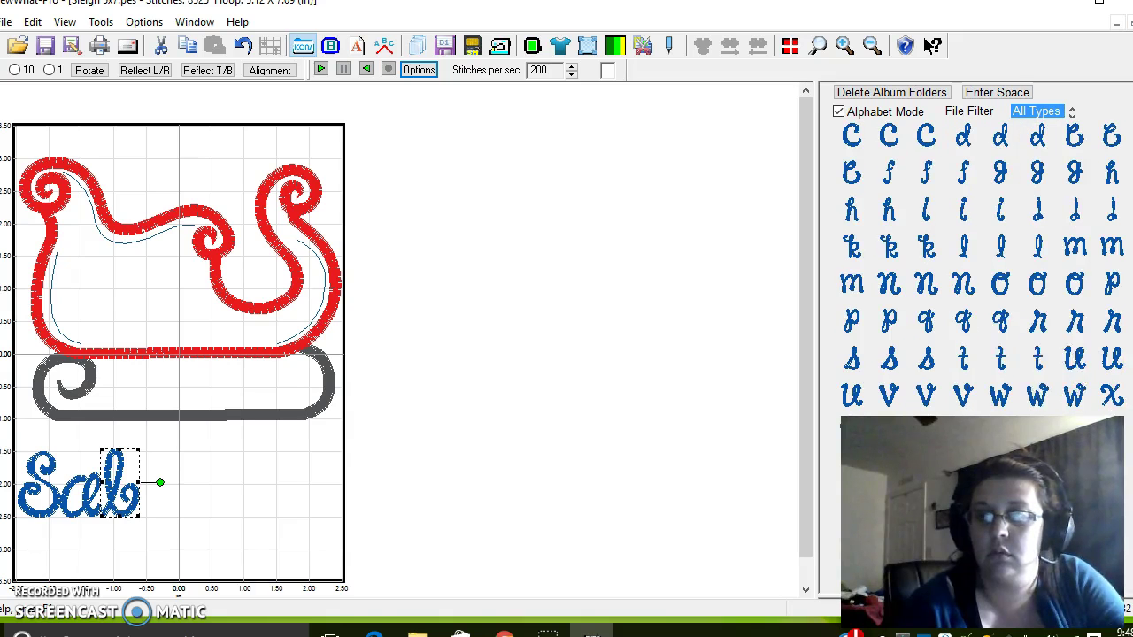
pyautogui.click(1038, 323)
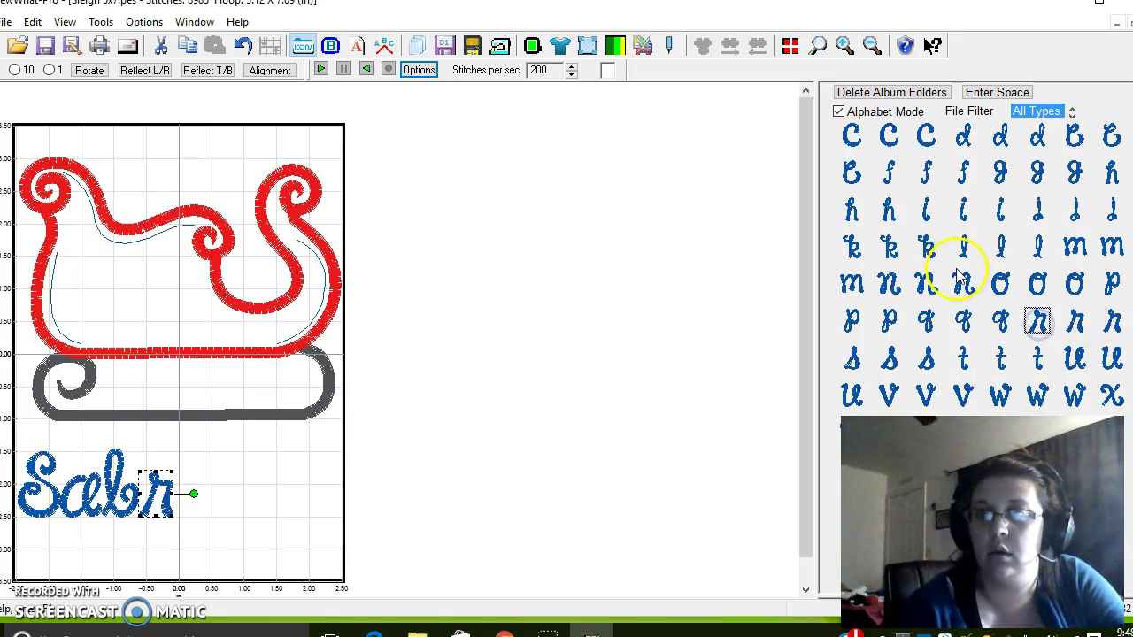
pyautogui.click(926, 213)
pyautogui.click(888, 283)
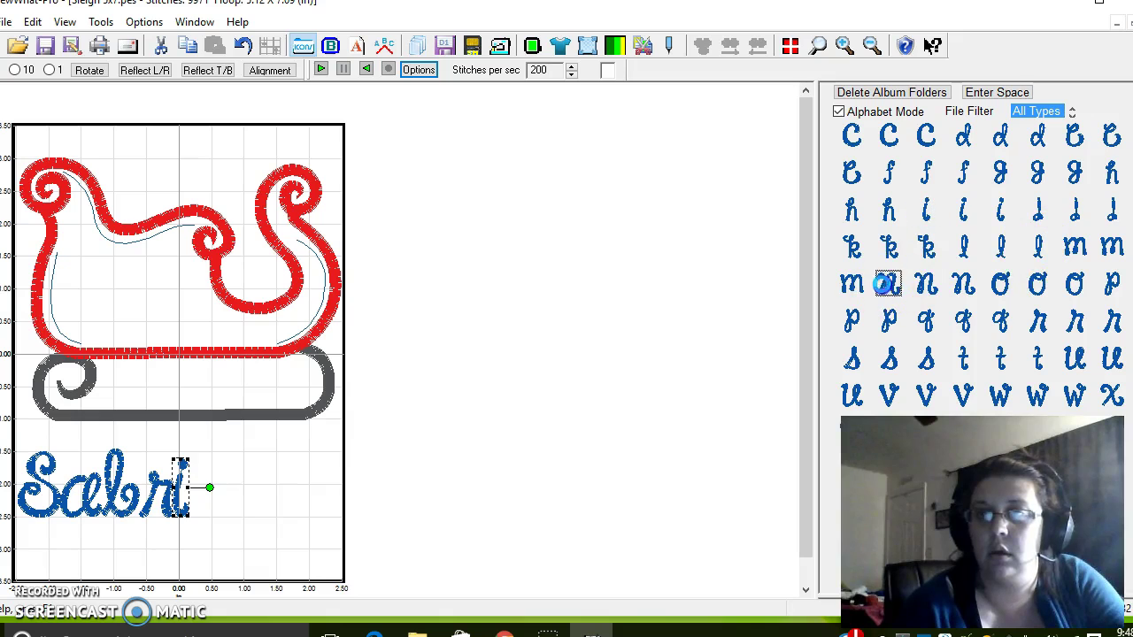
pyautogui.scroll(3, 927, 226)
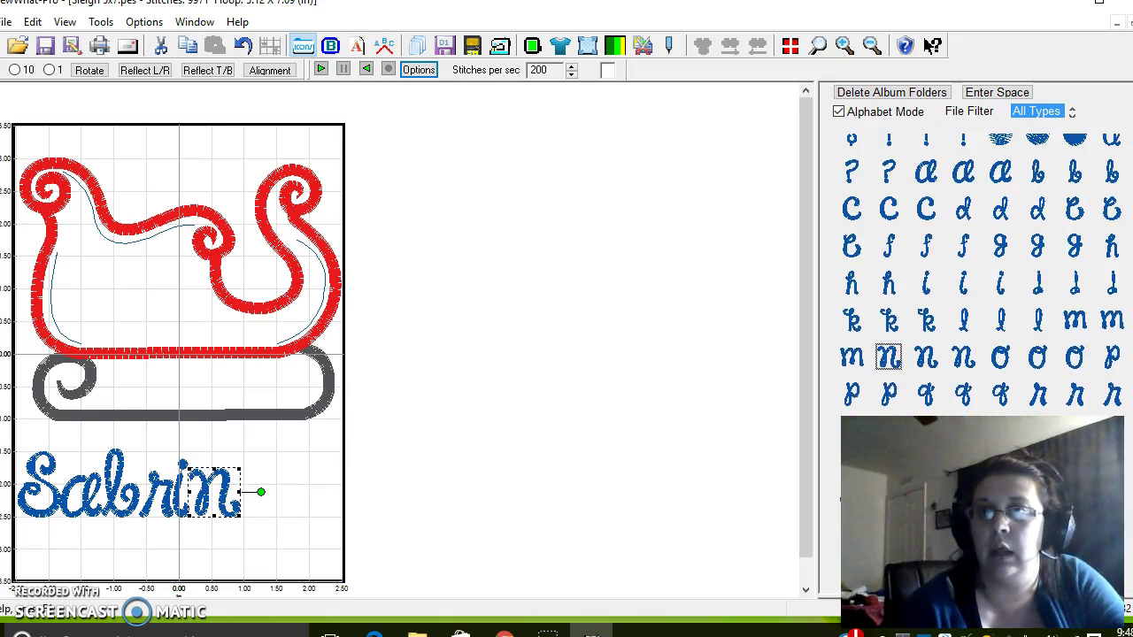
pyautogui.click(927, 221)
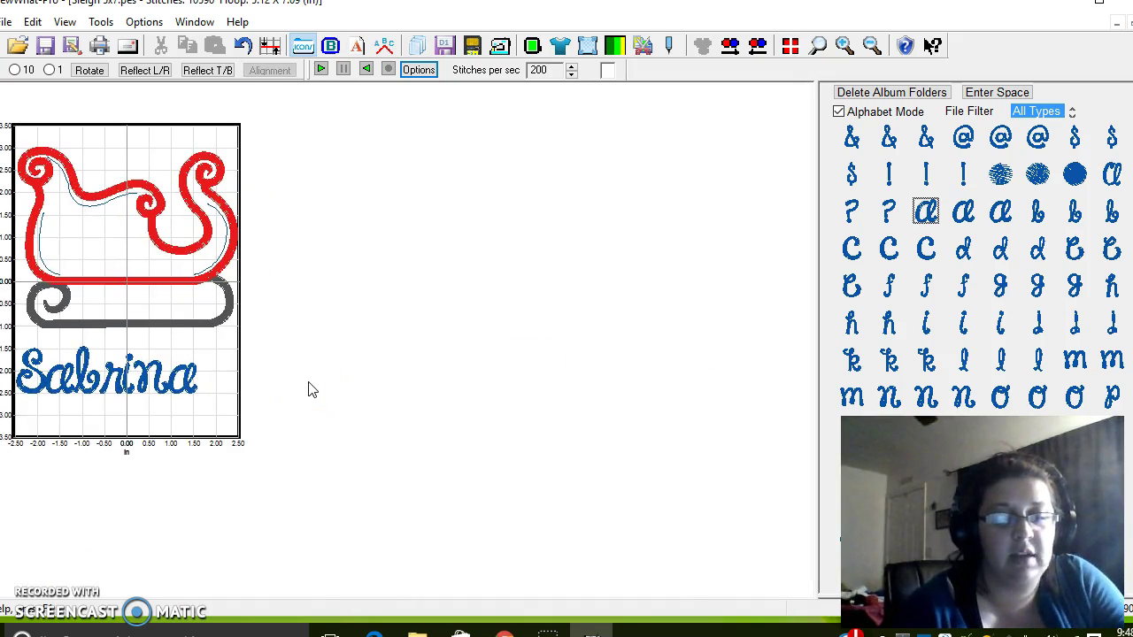
# - Select all letters of the name together and shift them to sit roughly centred below the sleigh runner, with free space above
pyautogui.click(178, 389)
pyautogui.click(234, 385)
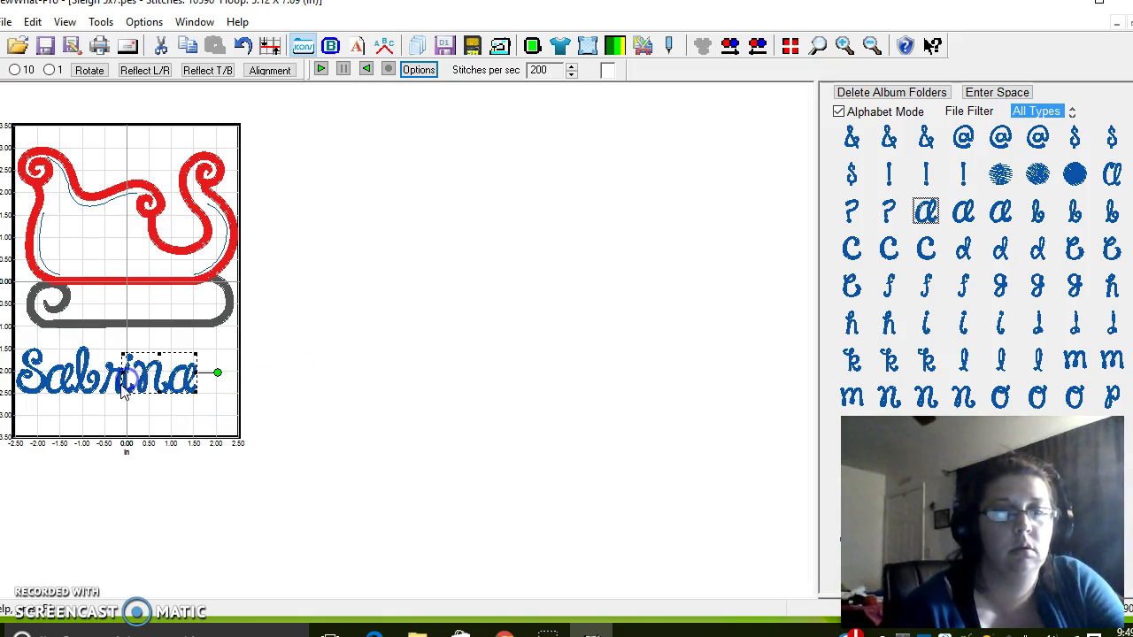
pyautogui.keyDown('ctrl'); pyautogui.click(55, 371); pyautogui.keyUp('ctrl')
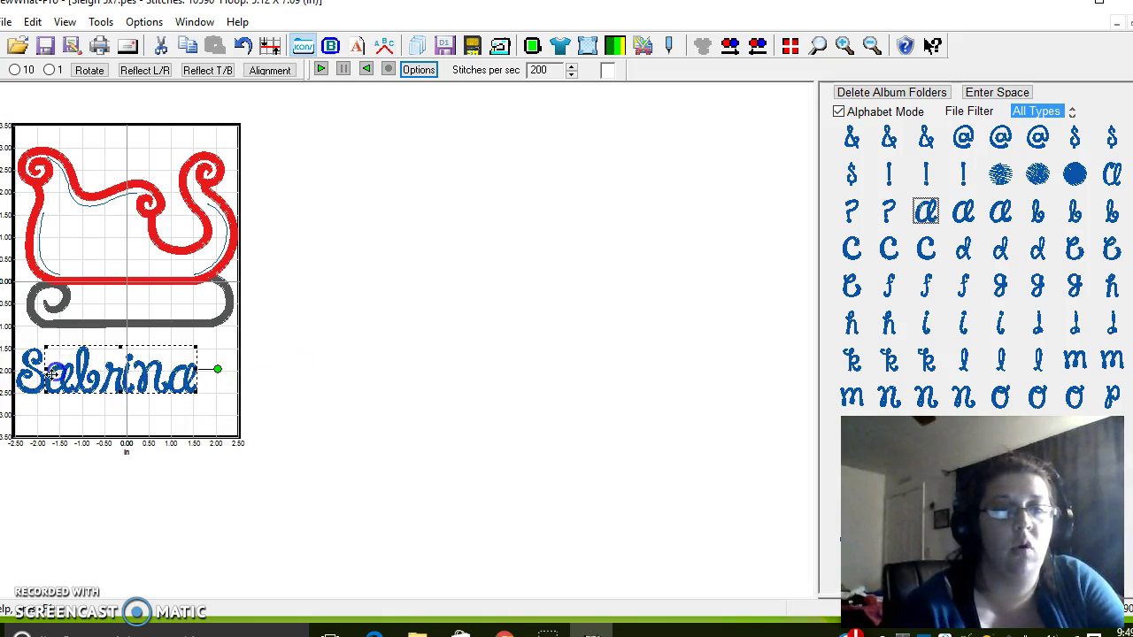
pyautogui.press('Right')
pyautogui.press('Right')
pyautogui.press('Right')
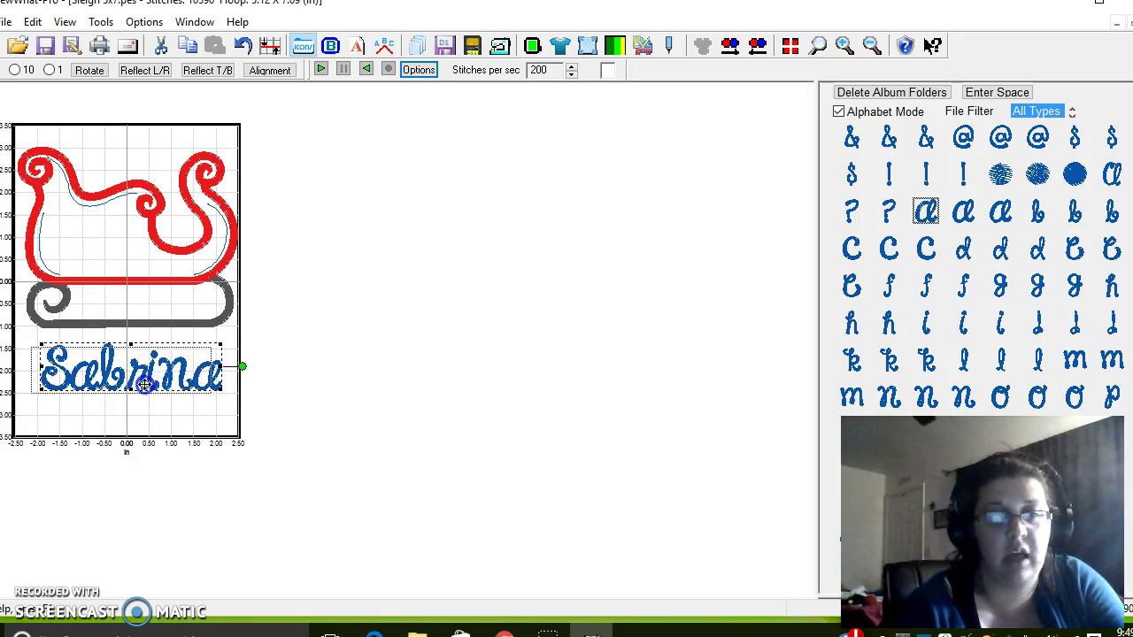
pyautogui.press('Left')
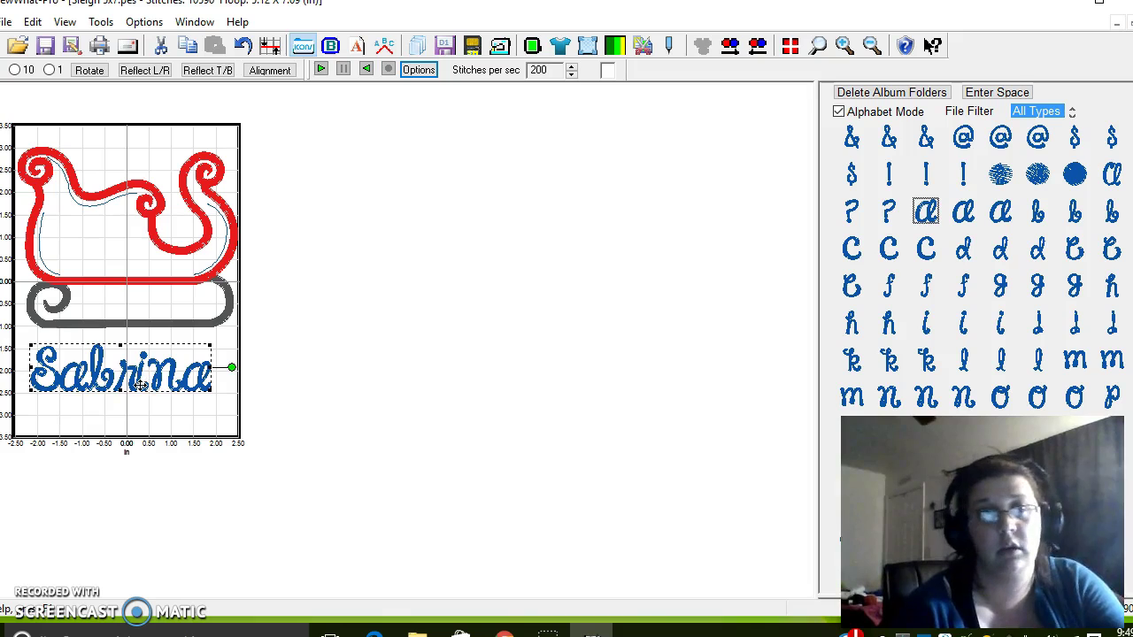
pyautogui.press('Left')
pyautogui.press('Right')
pyautogui.press('Down')
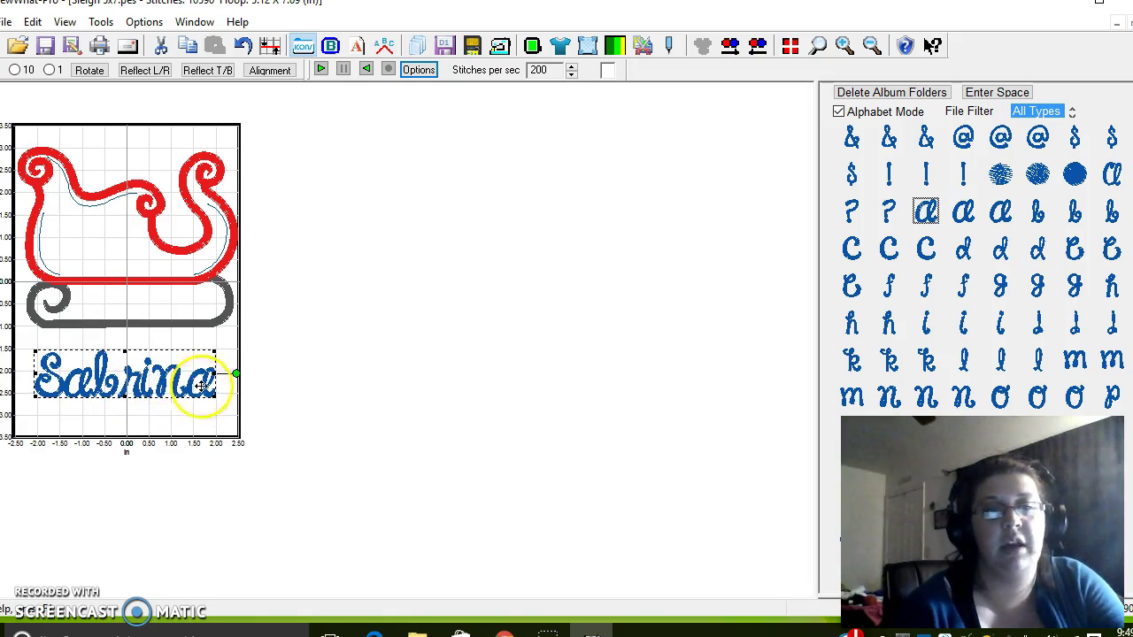
pyautogui.click(334, 423)
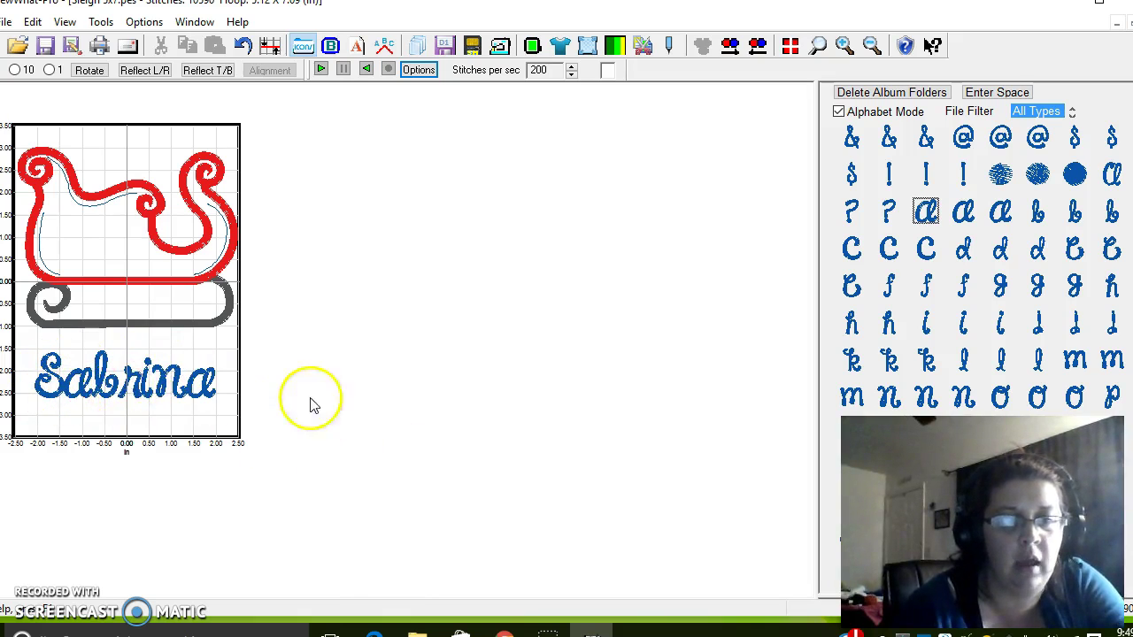
# - Move the name's first three letters one by one down and to the left, leaving a small gap between them
pyautogui.scroll(3, 369, 434)
pyautogui.moveTo(805, 349); pyautogui.dragTo(782, 496)
pyautogui.scroll(1, 644, 483)
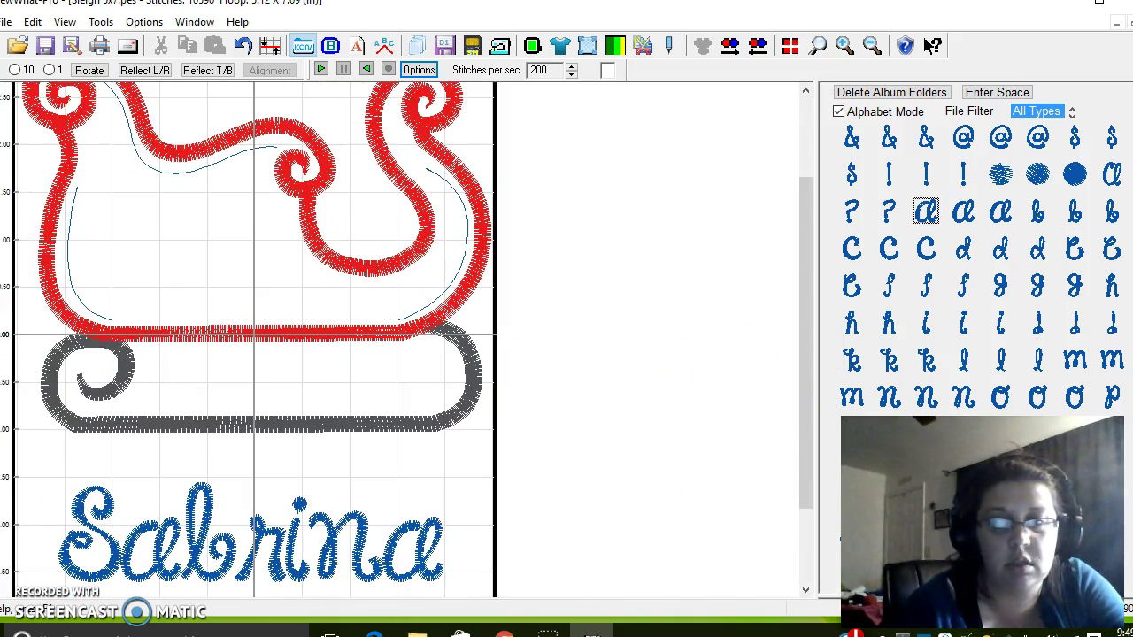
pyautogui.moveTo(802, 407); pyautogui.dragTo(803, 498)
pyautogui.scroll(2, 647, 518)
pyautogui.scroll(-3, 799, 432)
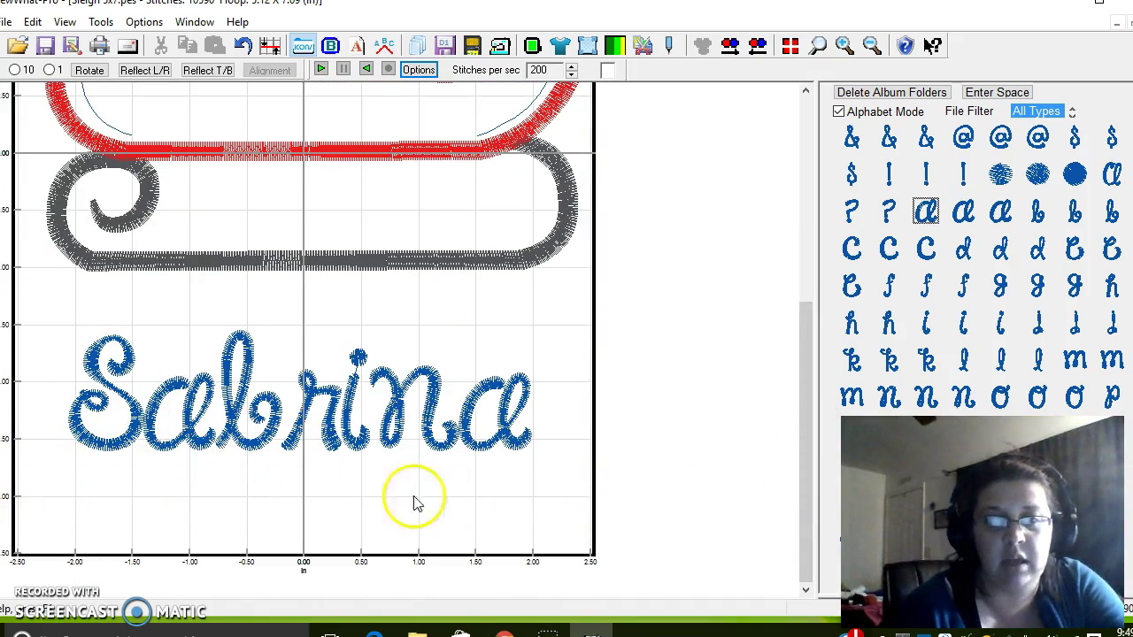
pyautogui.moveTo(114, 423); pyautogui.dragTo(72, 470)
pyautogui.moveTo(178, 429); pyautogui.dragTo(146, 470)
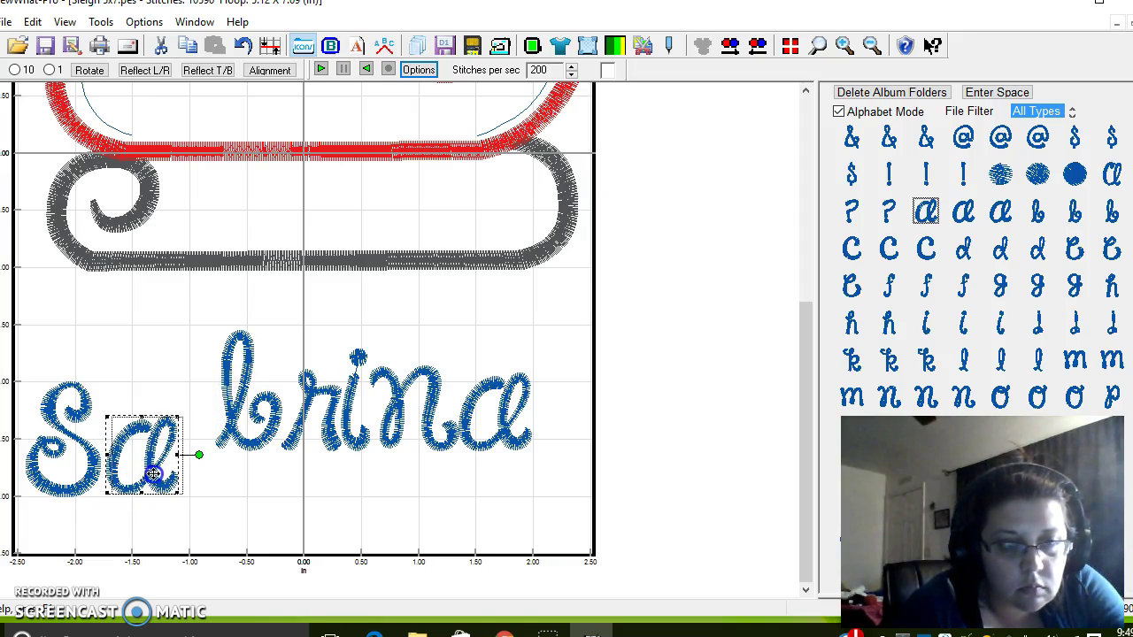
pyautogui.click(245, 450)
pyautogui.moveTo(244, 449); pyautogui.dragTo(222, 470)
# - Move the name's last four letters one by one onto the lower baseline, spaced apart like the first three
pyautogui.moveTo(319, 449); pyautogui.dragTo(298, 472)
pyautogui.moveTo(352, 409); pyautogui.dragTo(338, 450)
pyautogui.moveTo(420, 423); pyautogui.dragTo(401, 470)
pyautogui.click(518, 414)
pyautogui.moveTo(517, 414); pyautogui.dragTo(503, 454)
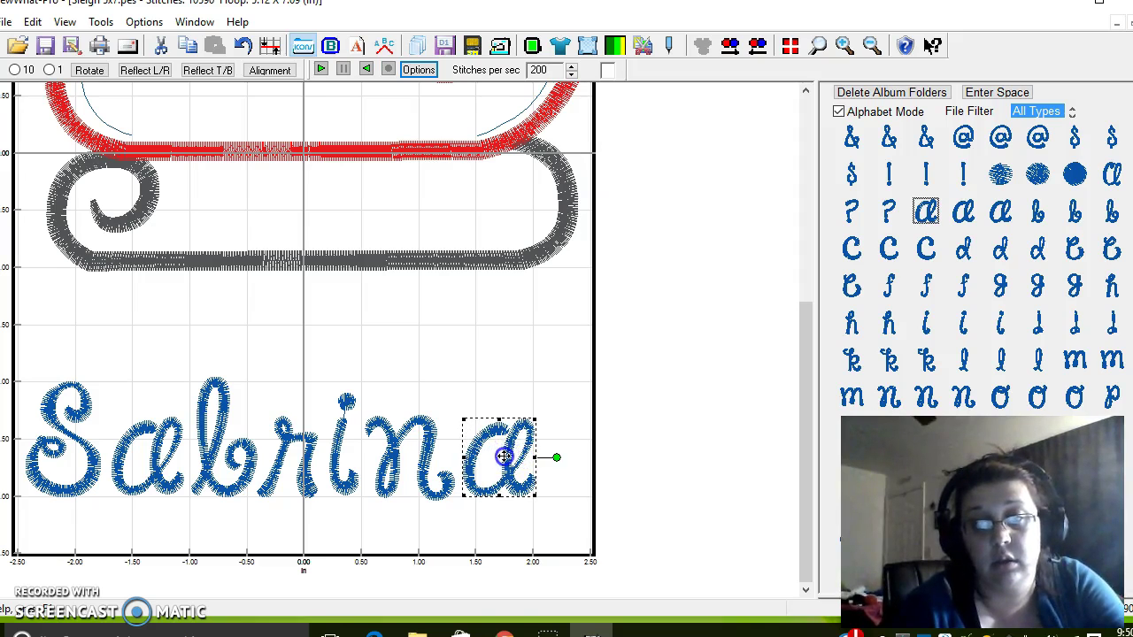
pyautogui.click(702, 384)
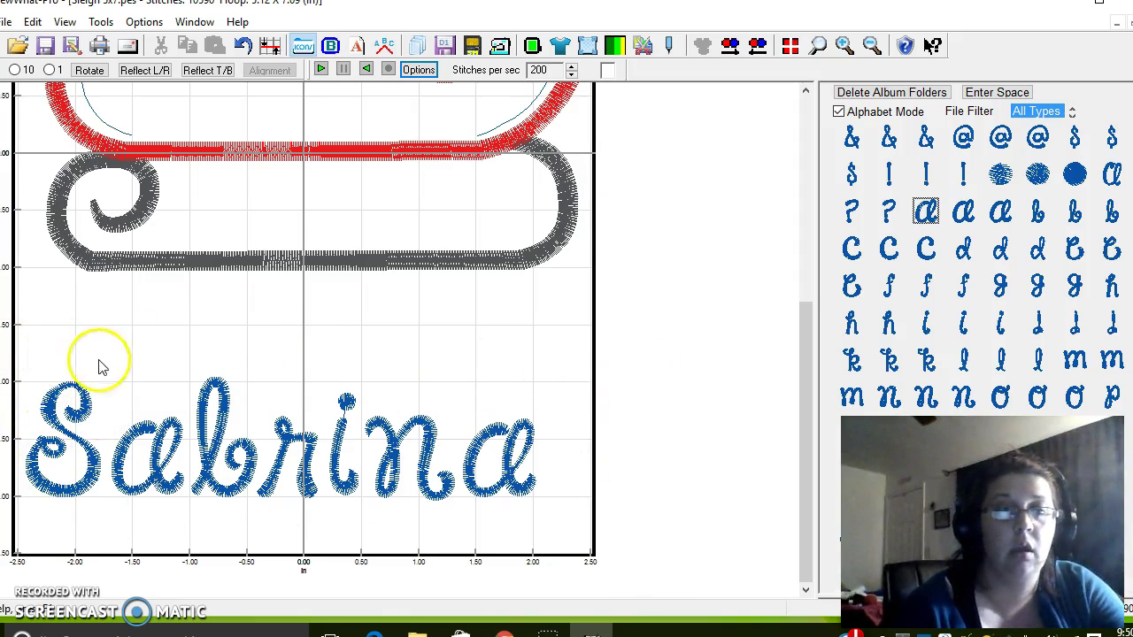
# - Select the whole spaced-out name with a selection box and move it slightly up and to the right beneath the sleigh
pyautogui.moveTo(24, 357); pyautogui.dragTo(570, 518)
pyautogui.moveTo(354, 457); pyautogui.dragTo(383, 430)
pyautogui.click(551, 333)
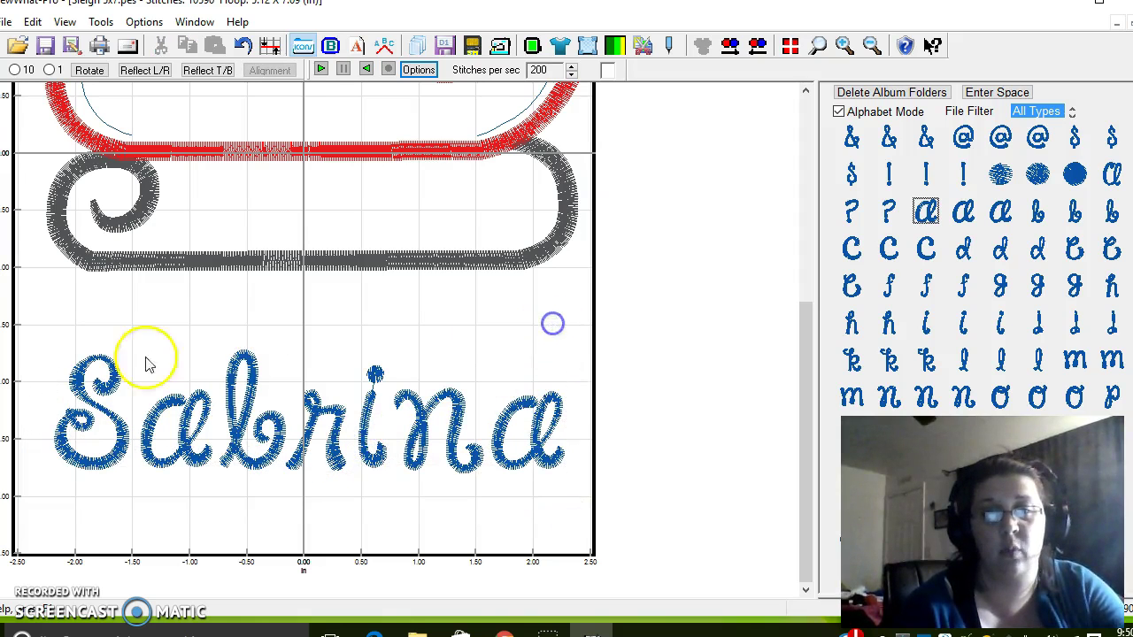
# - Select every letter of the name individually so that the whole word forms one selection
pyautogui.moveTo(186, 345); pyautogui.dragTo(583, 512)
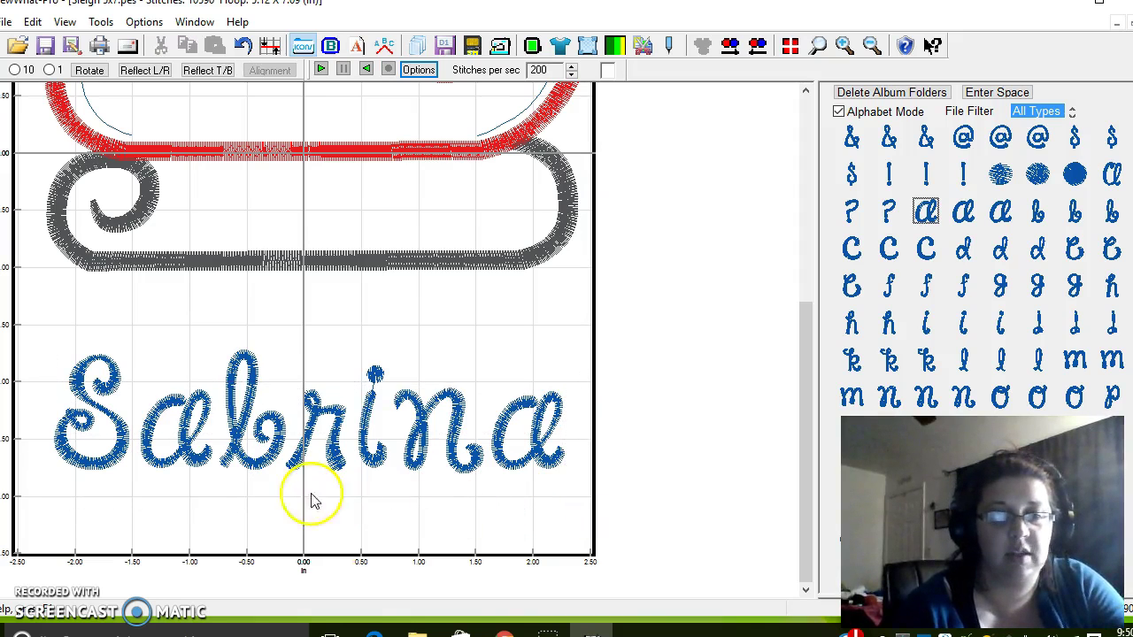
pyautogui.click(81, 430)
pyautogui.keyDown('ctrl'); pyautogui.click(183, 447); pyautogui.keyUp('ctrl')
pyautogui.keyDown('ctrl'); pyautogui.click(328, 447); pyautogui.keyUp('ctrl')
pyautogui.keyDown('ctrl'); pyautogui.click(377, 456); pyautogui.keyUp('ctrl')
pyautogui.keyDown('ctrl'); pyautogui.click(436, 437); pyautogui.keyUp('ctrl')
pyautogui.keyDown('ctrl'); pyautogui.click(542, 435); pyautogui.keyUp('ctrl')
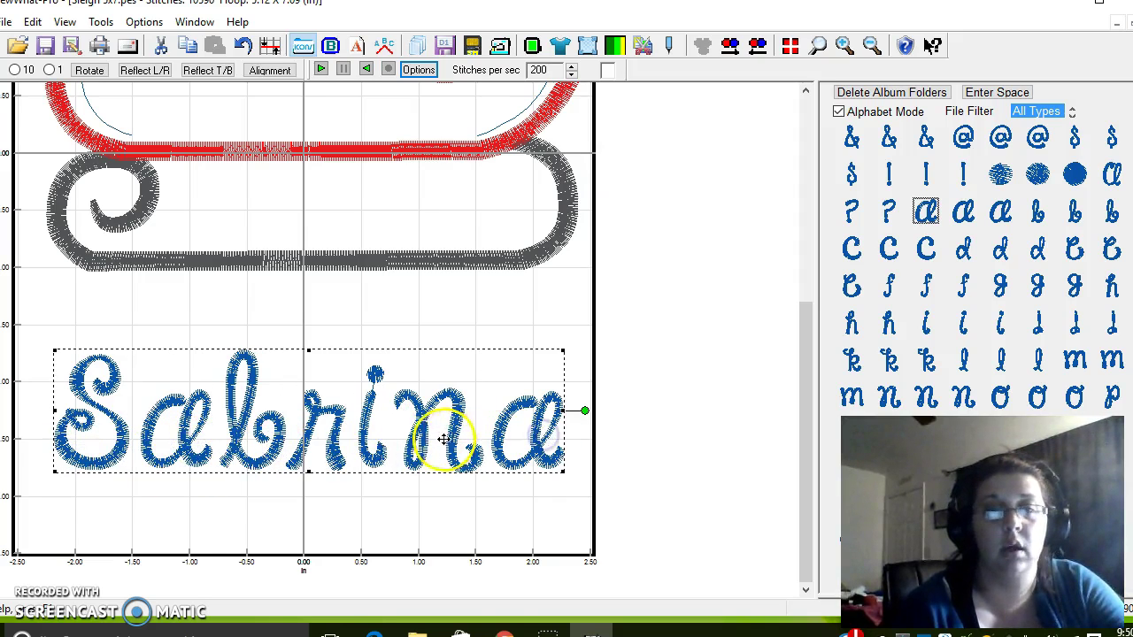
# - Move the selected name up and slightly to the left, closer beneath the sleigh, and deselect it to check the full layout
pyautogui.moveTo(443, 440); pyautogui.dragTo(451, 409)
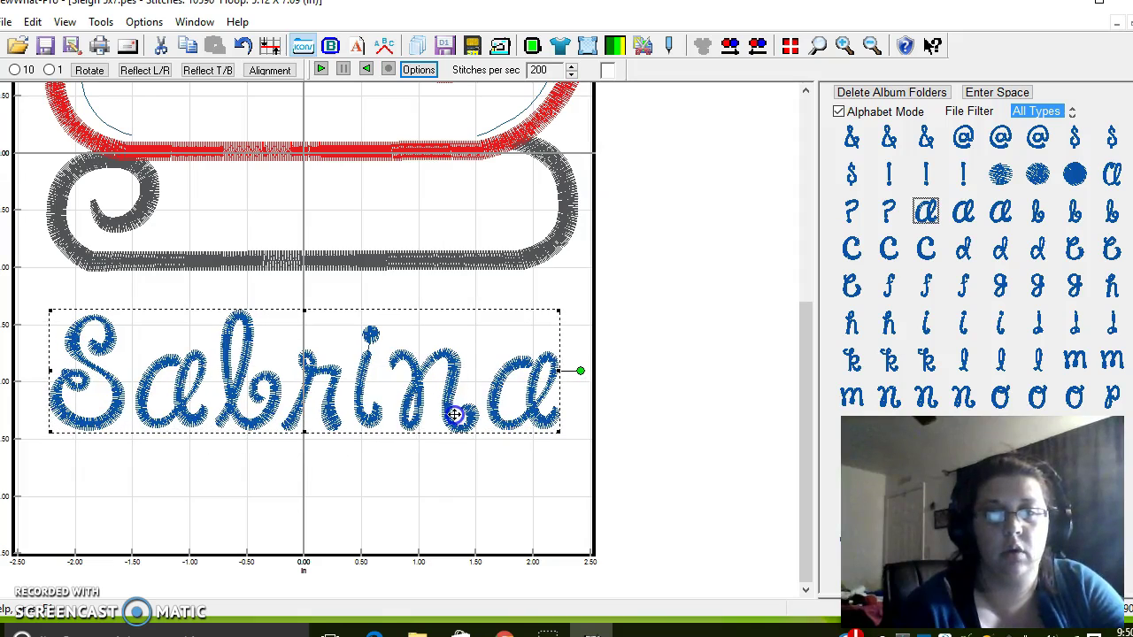
pyautogui.click(653, 431)
pyautogui.scroll(-2, 642, 441)
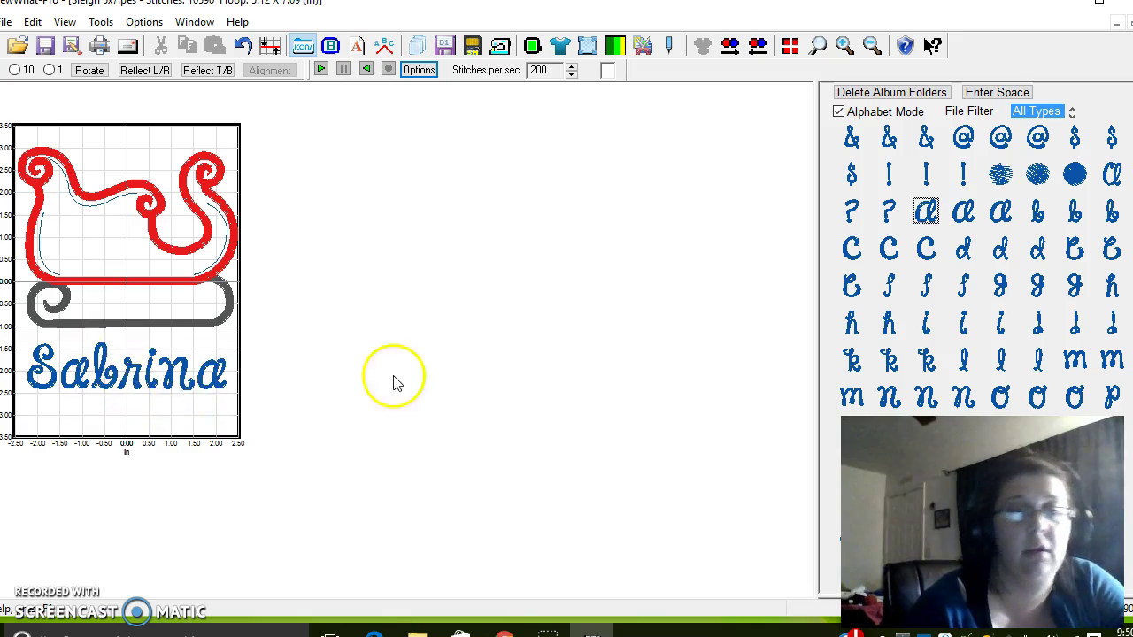
pyautogui.scroll(1, 425, 399)
pyautogui.scroll(-1, 809, 384)
pyautogui.scroll(1, 490, 405)
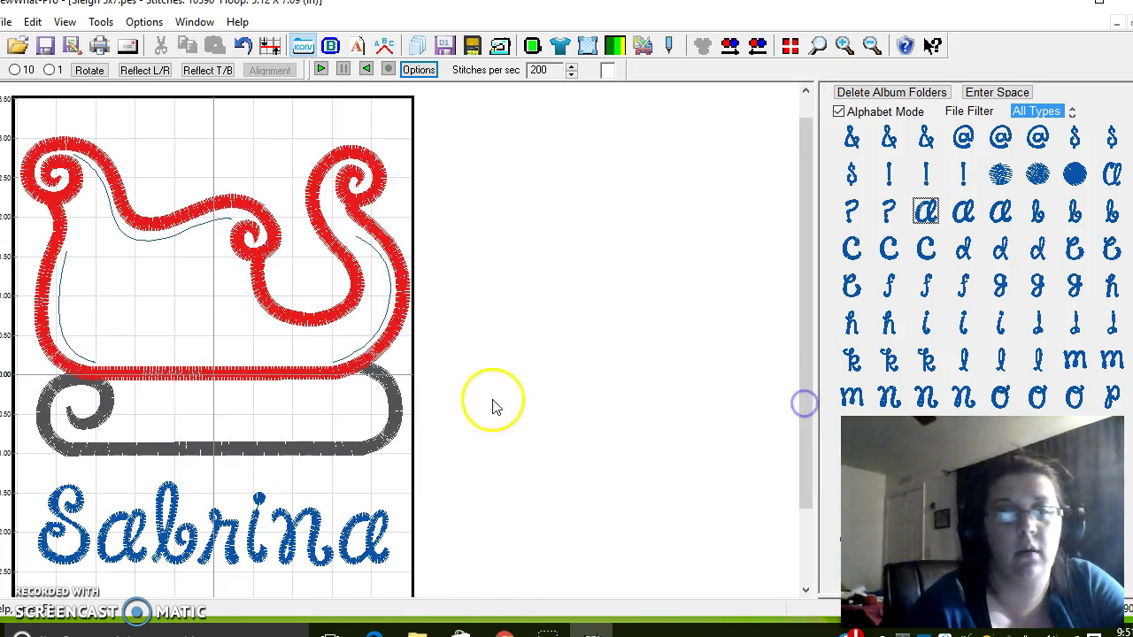
# - Select the whole name and resize it to 110% width and height with aspect ratio locked and stitch density auto-adjusted
pyautogui.moveTo(806, 396); pyautogui.dragTo(811, 468)
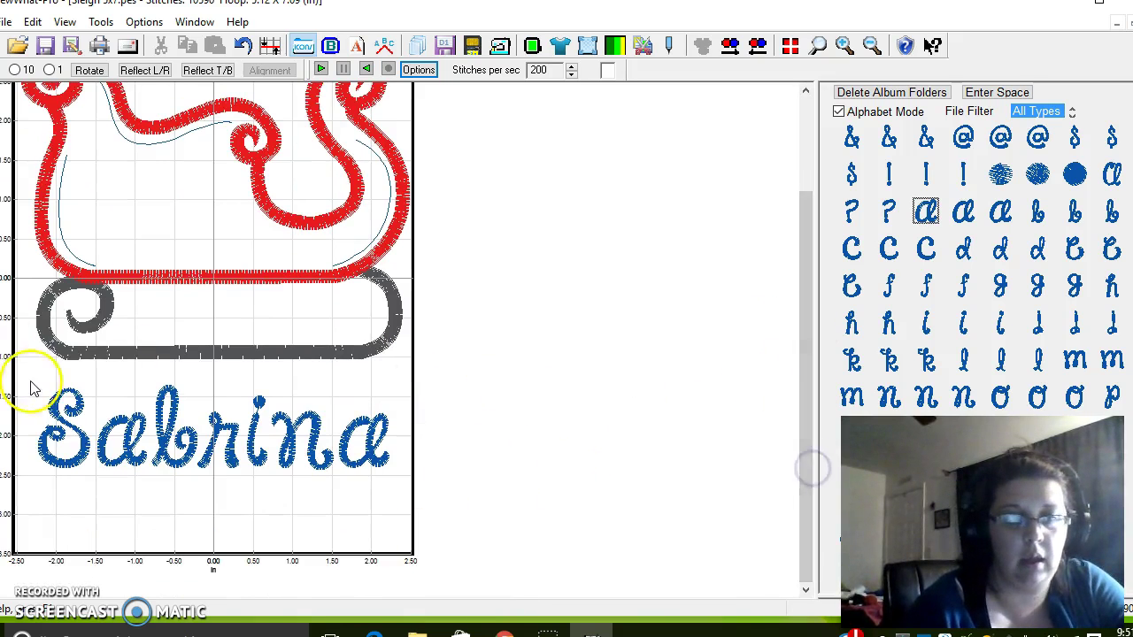
pyautogui.moveTo(135, 393); pyautogui.dragTo(407, 502)
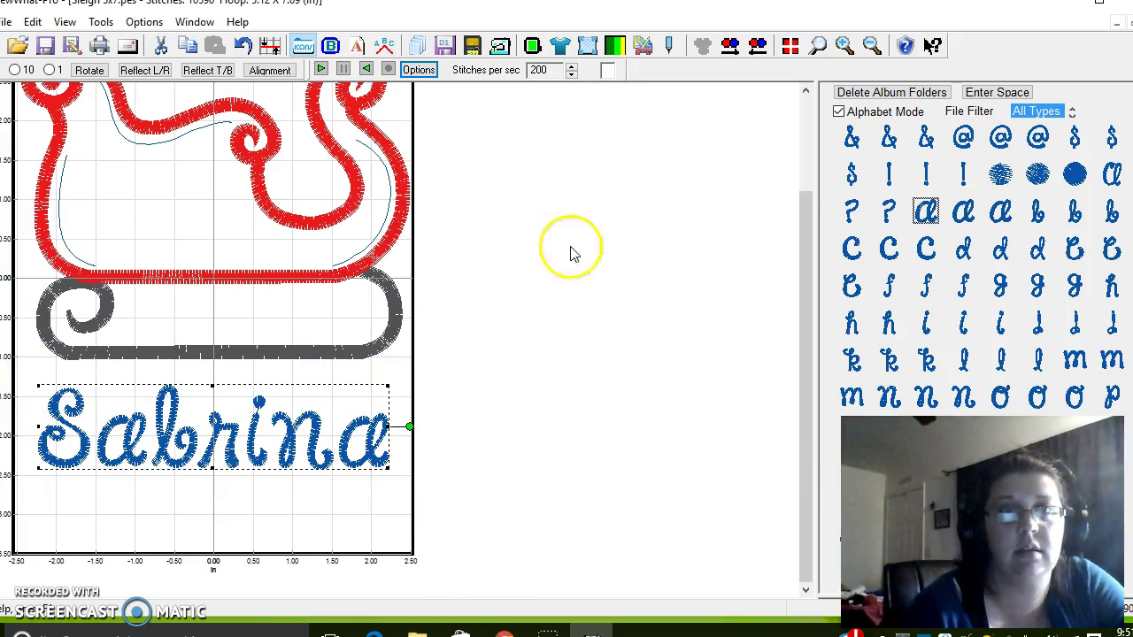
pyautogui.click(108, 22)
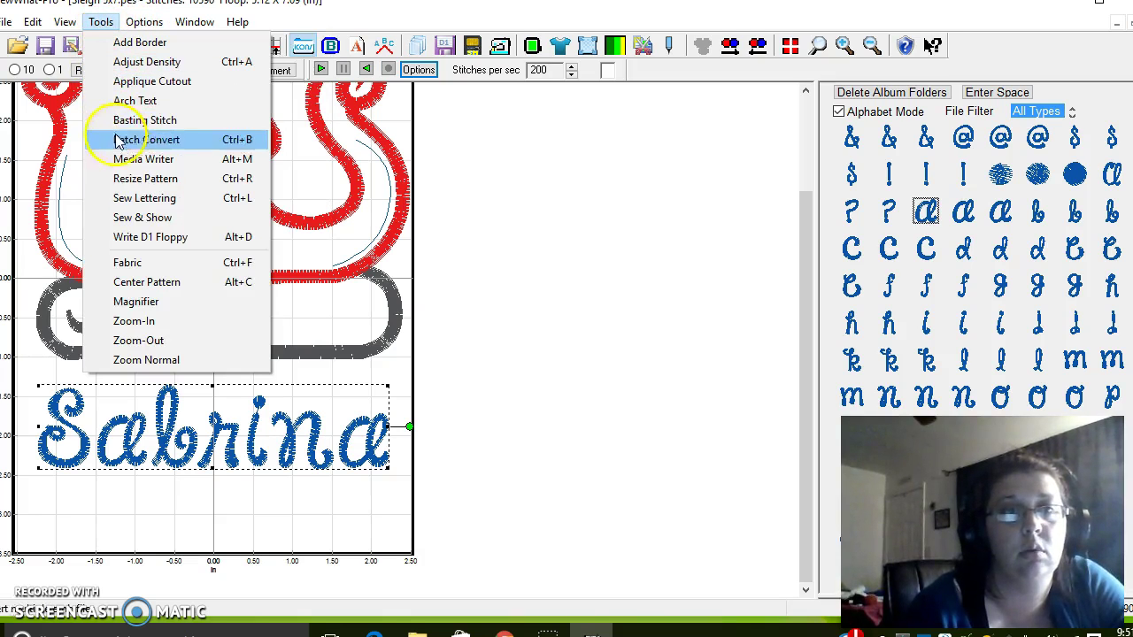
pyautogui.click(139, 181)
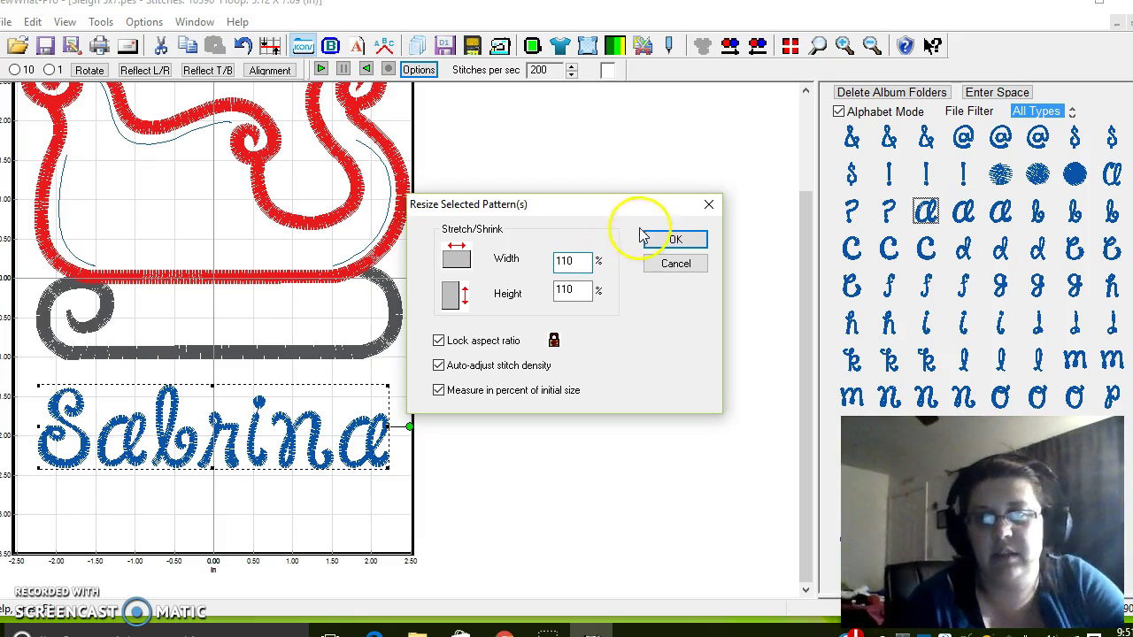
pyautogui.click(644, 238)
# - Move the enlarged name down beneath the sleigh so it fits between the hoop's side edges, and deselect it
pyautogui.click(372, 406)
pyautogui.moveTo(371, 406); pyautogui.dragTo(371, 435)
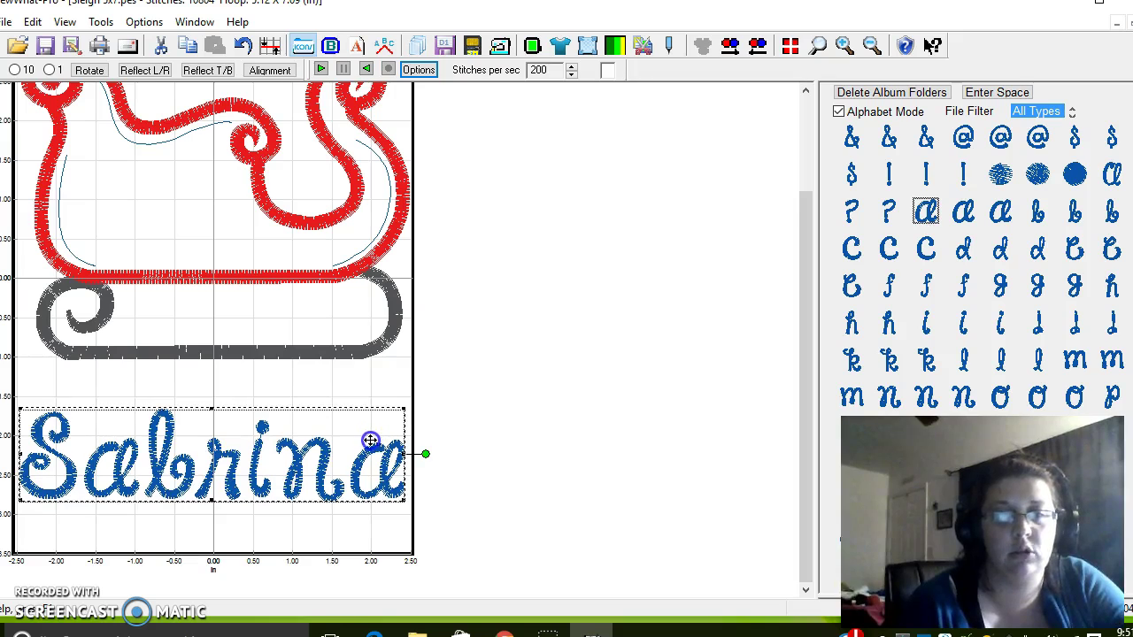
pyautogui.moveTo(371, 442); pyautogui.dragTo(375, 449)
pyautogui.click(563, 390)
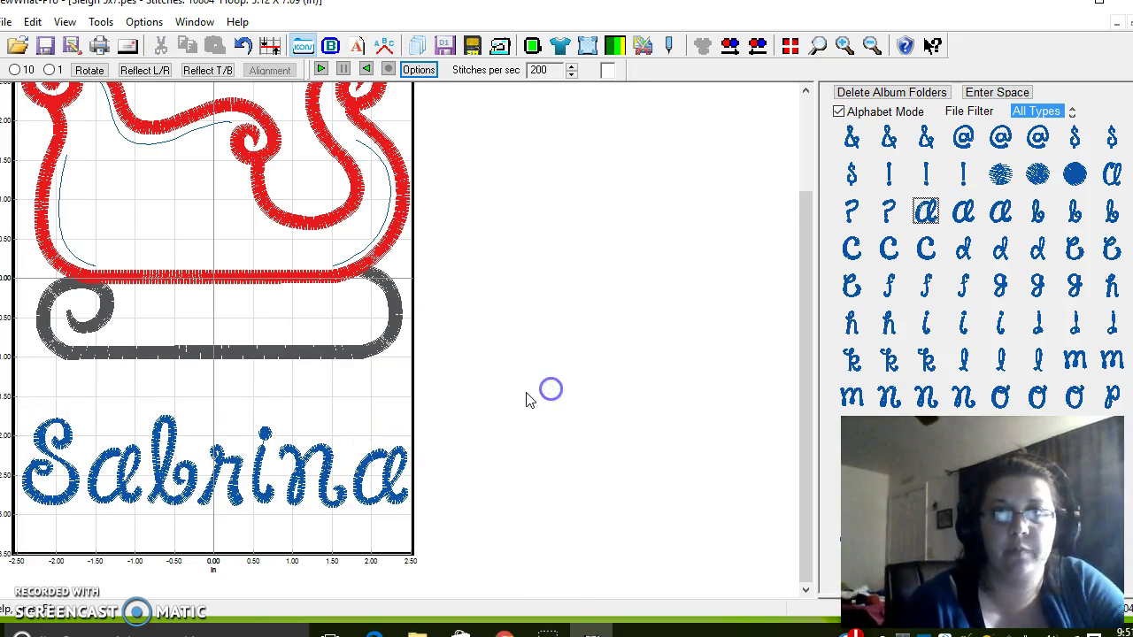
# - Try a stitch density factor of 1.10 with pull compensation 2 on the whole name, and undo it
pyautogui.moveTo(28, 405); pyautogui.dragTo(416, 531)
pyautogui.click(538, 463)
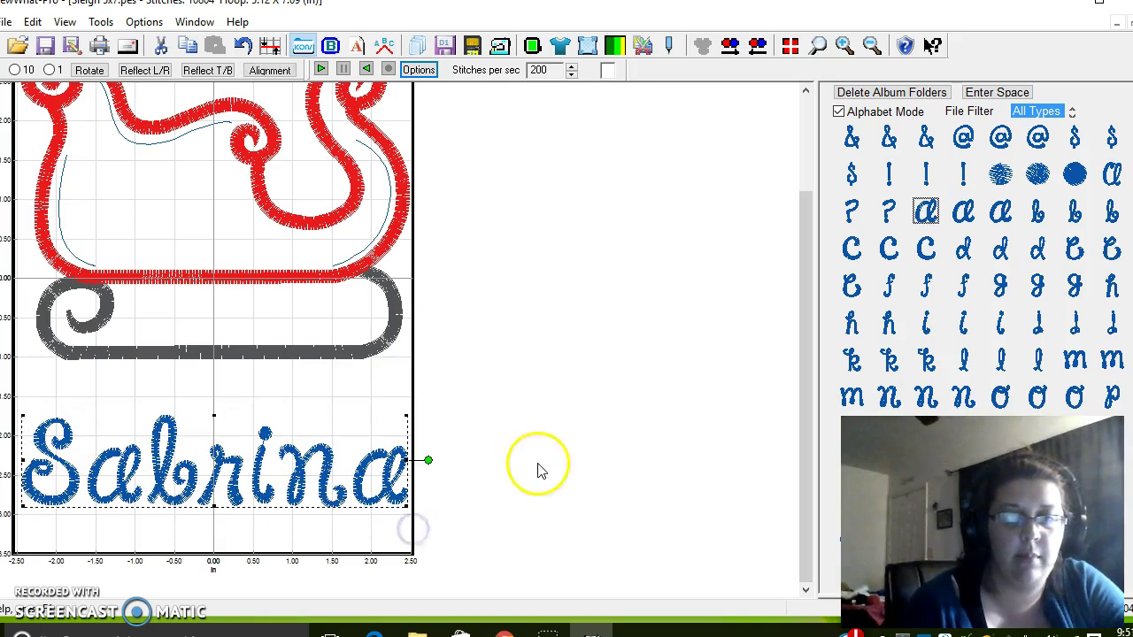
pyautogui.moveTo(17, 382); pyautogui.dragTo(423, 525)
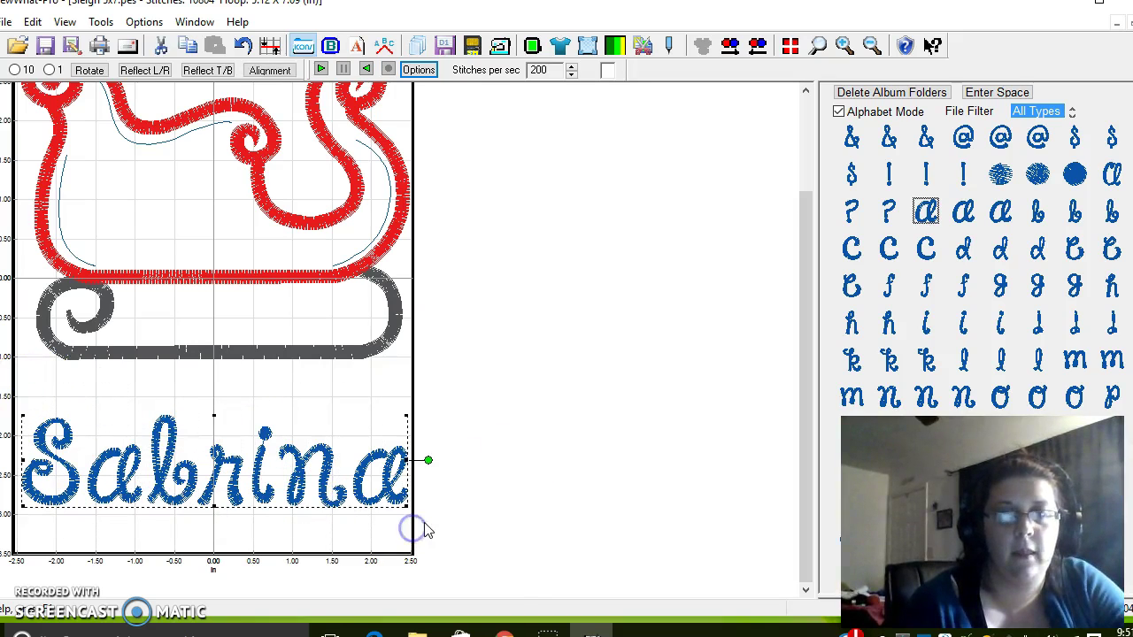
pyautogui.click(613, 46)
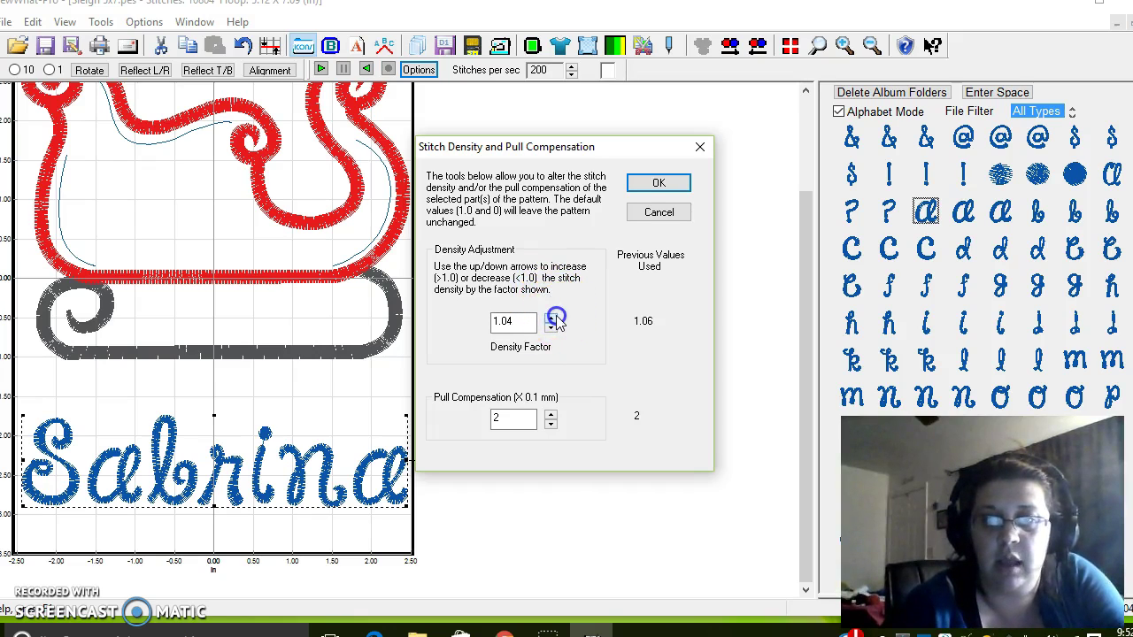
pyautogui.click(646, 182)
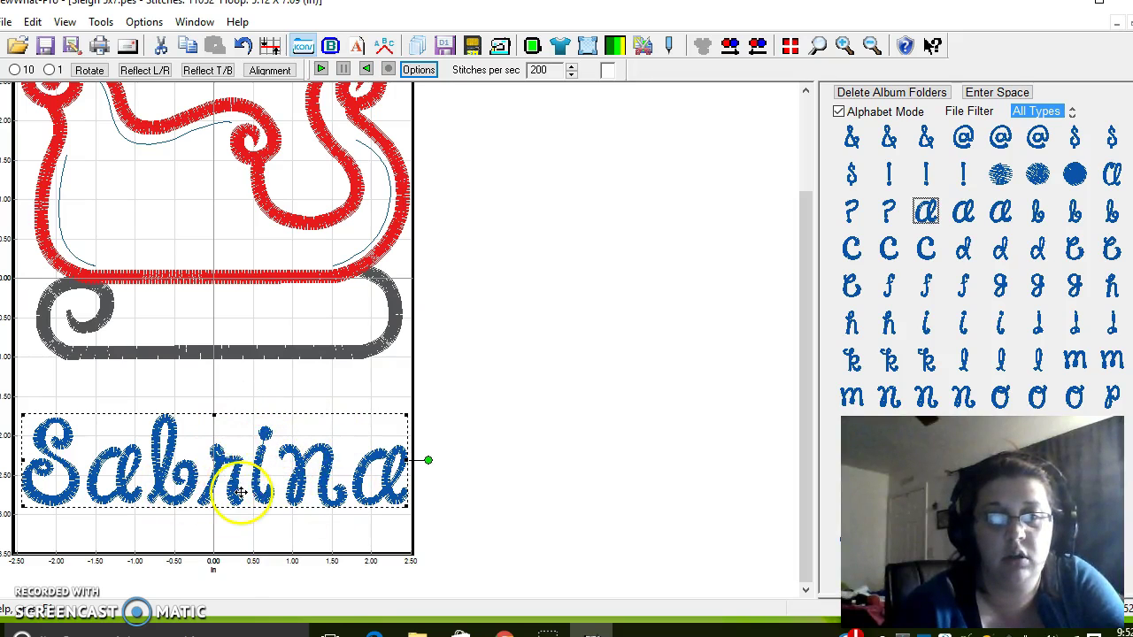
pyautogui.click(26, 23)
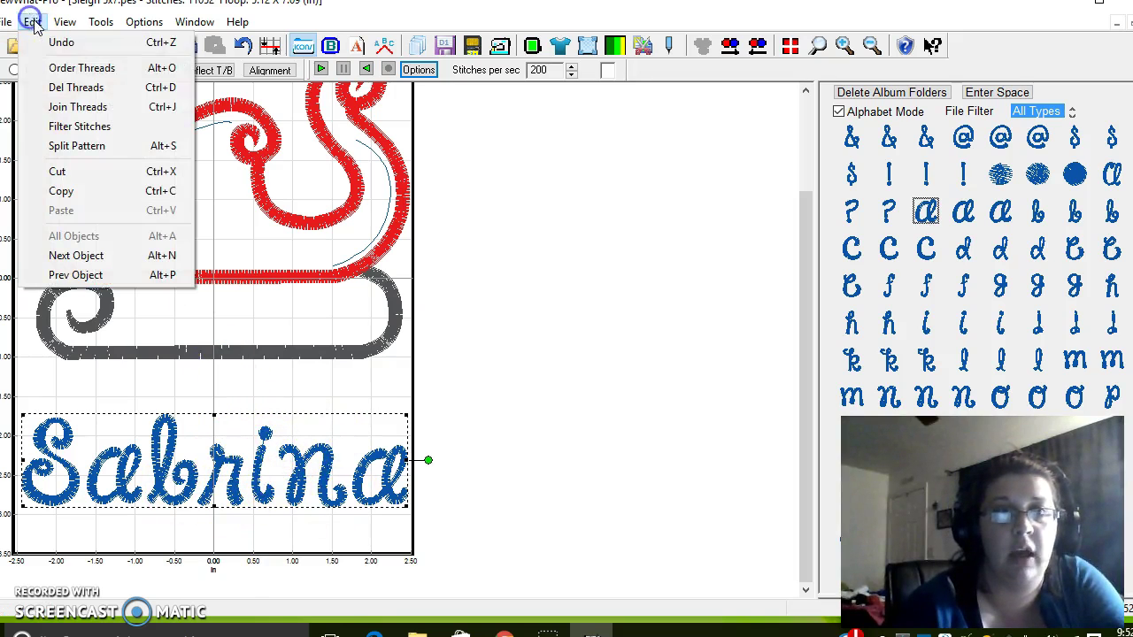
pyautogui.click(48, 40)
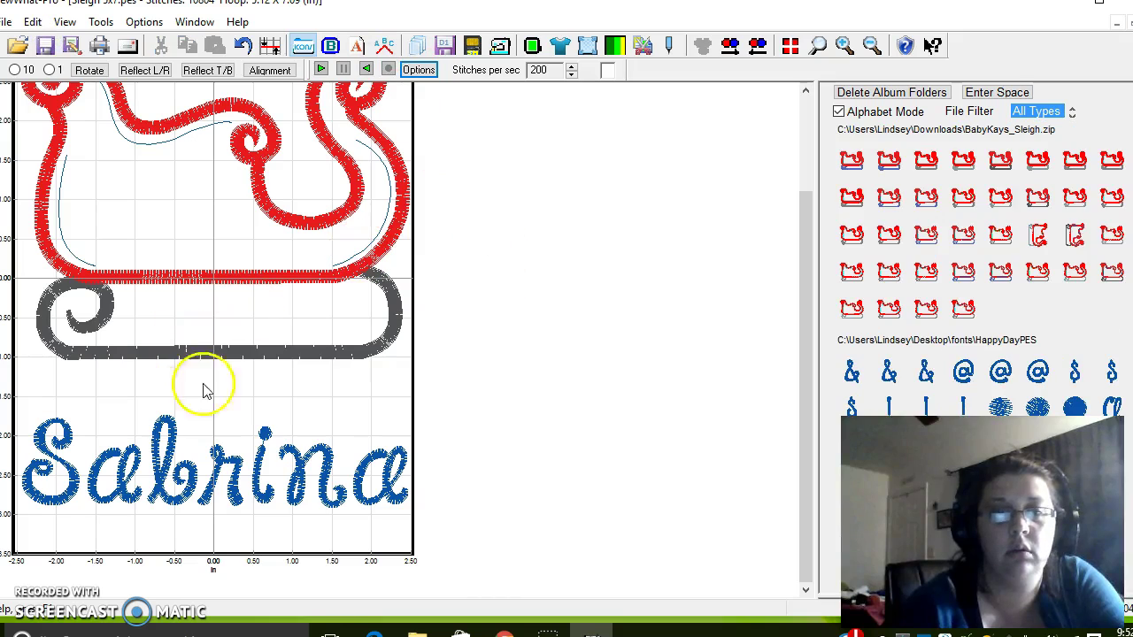
# - Select the whole name again and apply a density factor of 1.10 with a pull compensation of 2
pyautogui.moveTo(30, 399); pyautogui.dragTo(403, 524)
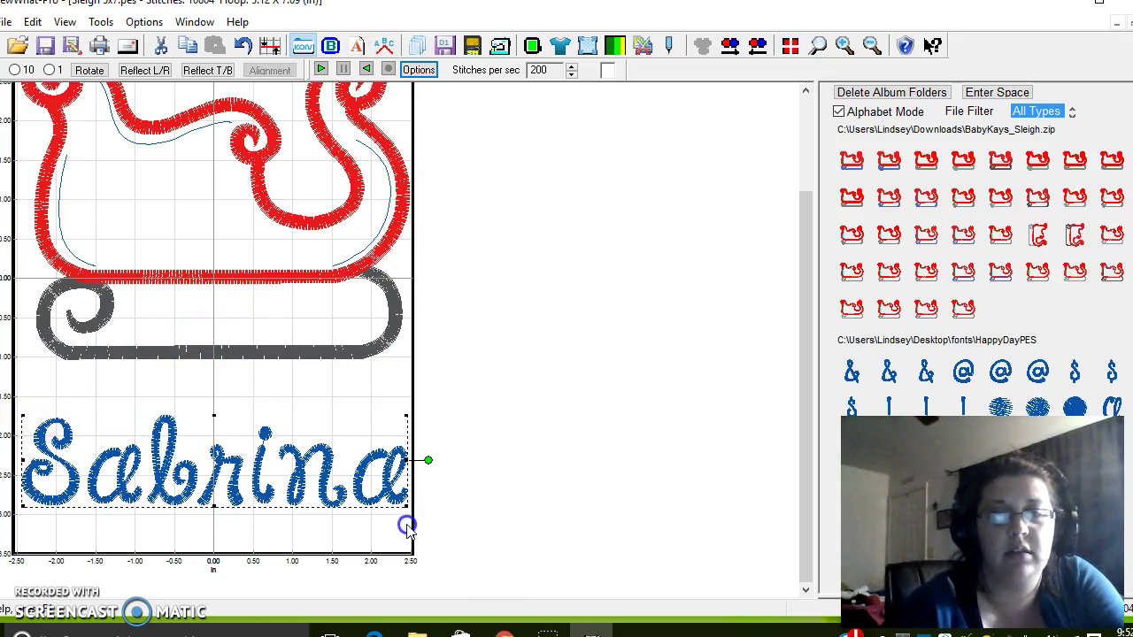
pyautogui.click(615, 48)
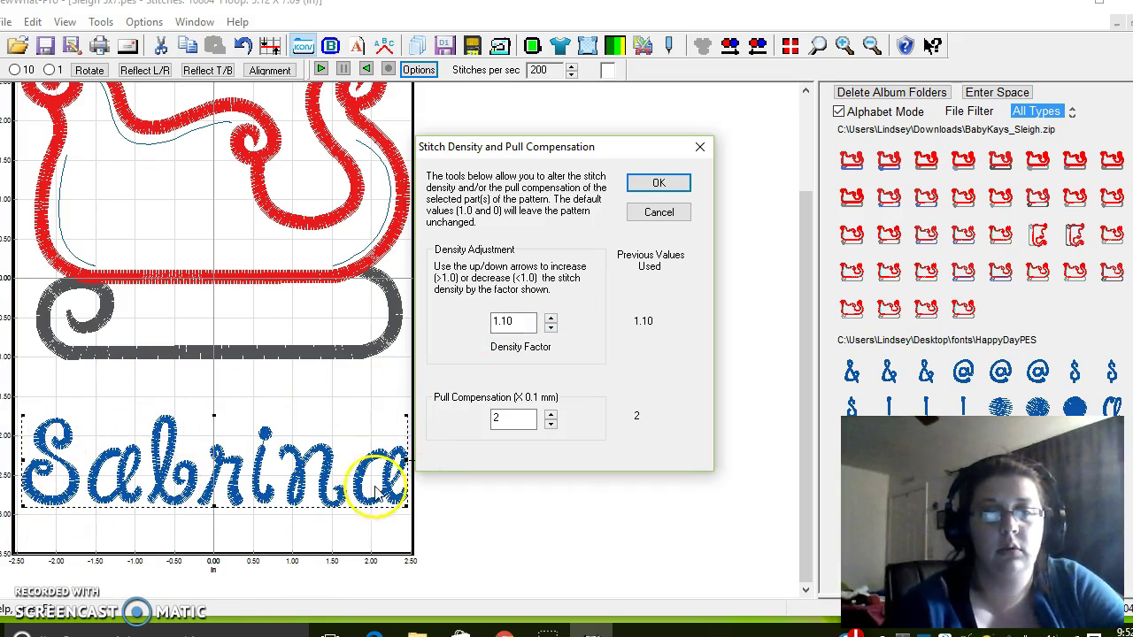
pyautogui.click(677, 183)
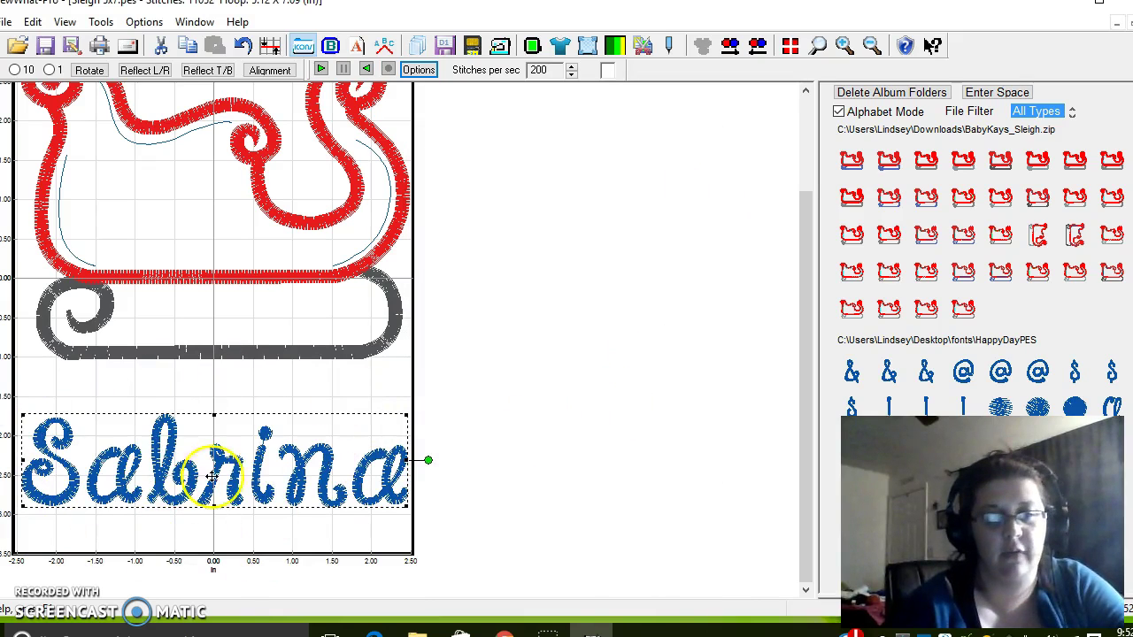
# - Move the name up closer to the sleigh and nudge it left so it sits centred within the hoop
pyautogui.click(507, 387)
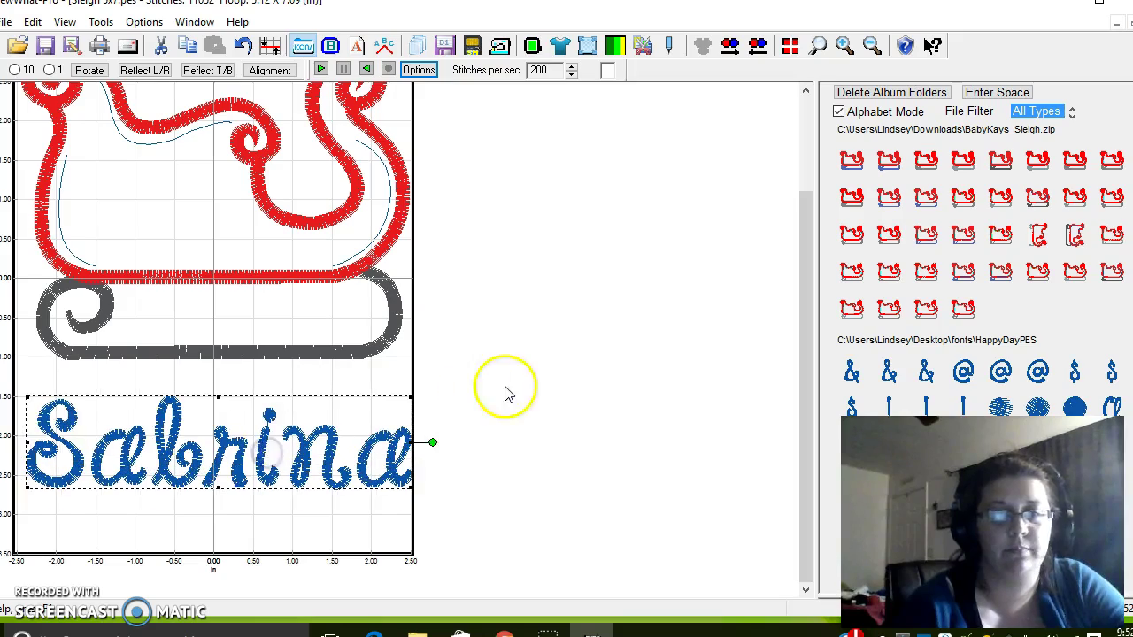
pyautogui.scroll(1, 496, 412)
pyautogui.scroll(-3, 478, 390)
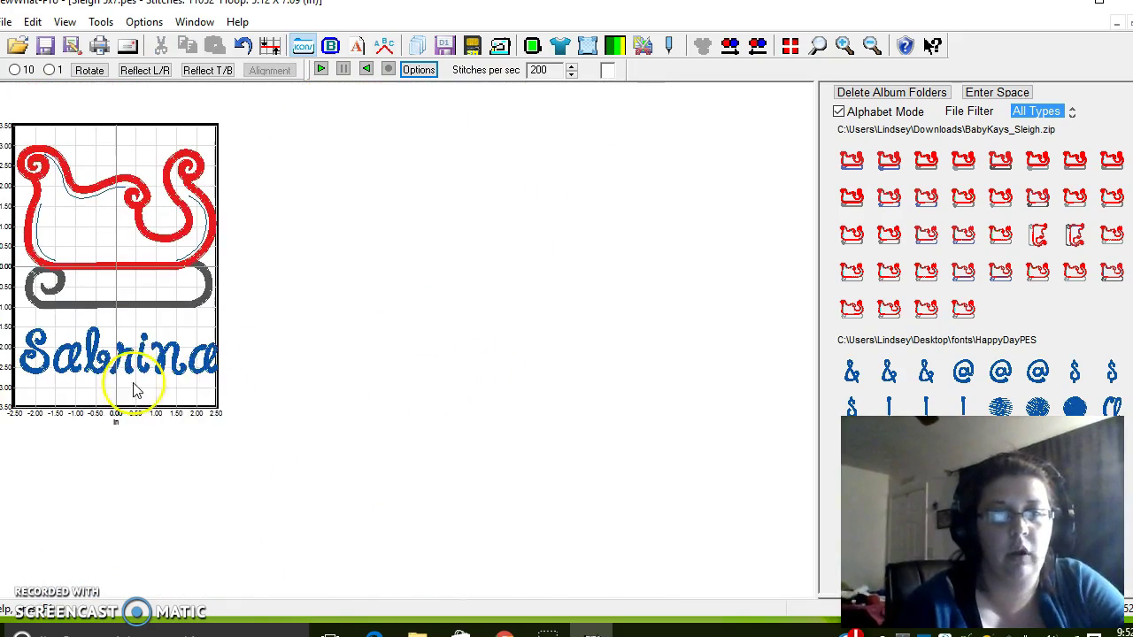
pyautogui.moveTo(9, 303); pyautogui.dragTo(161, 358)
pyautogui.click(164, 359)
pyautogui.click(339, 349)
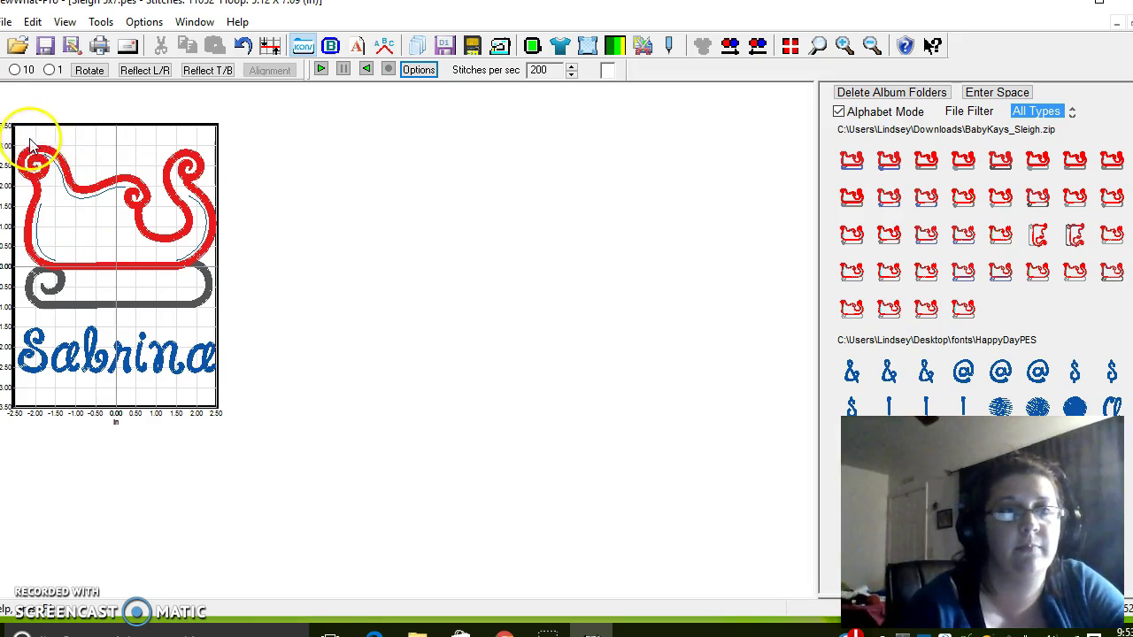
# - Select the sleigh and name together and move them slightly down to the vertical centre of the hoop
pyautogui.moveTo(104, 164); pyautogui.dragTo(218, 385)
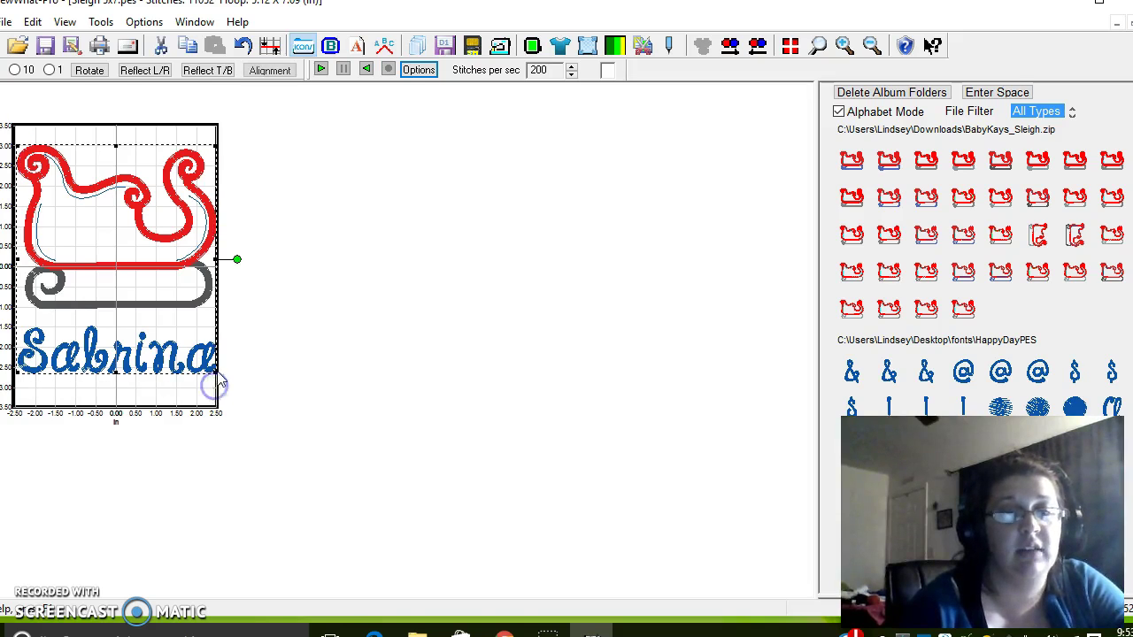
pyautogui.moveTo(145, 231); pyautogui.dragTo(144, 262)
pyautogui.click(394, 265)
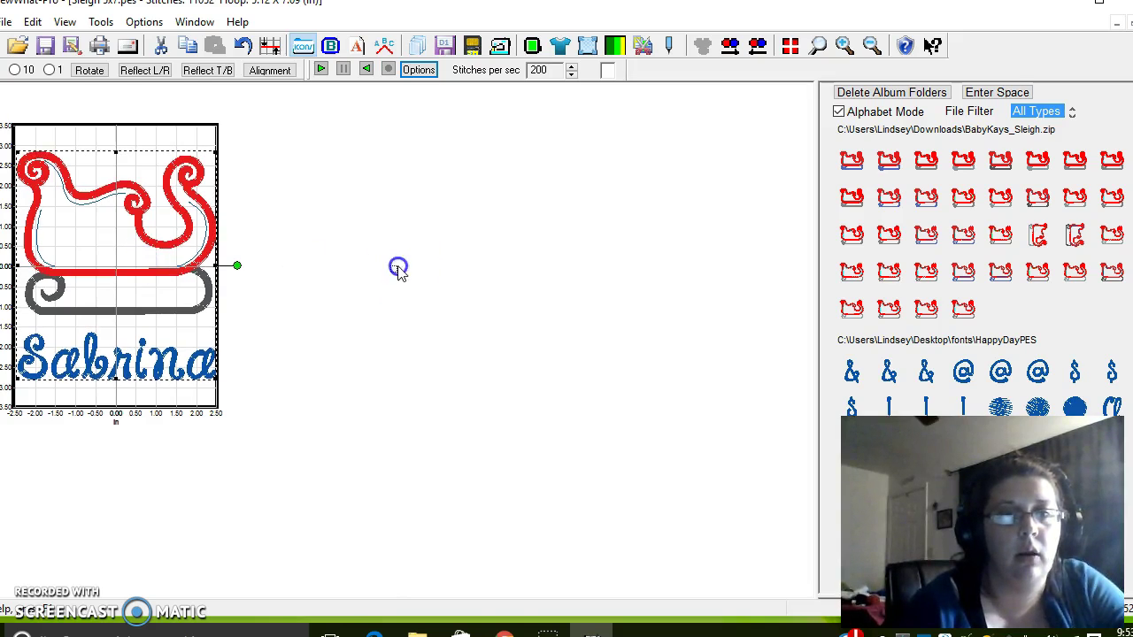
# - Select only the sleigh and nudge it in small moves until it is centred above the name, then deselect it
pyautogui.click(116, 233)
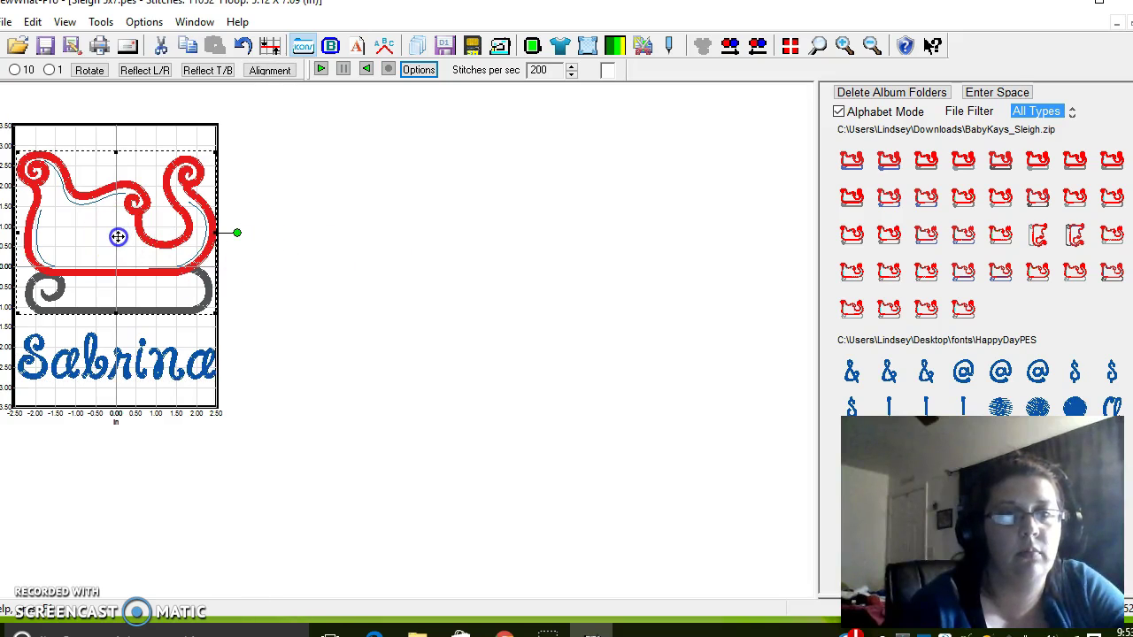
pyautogui.click(333, 245)
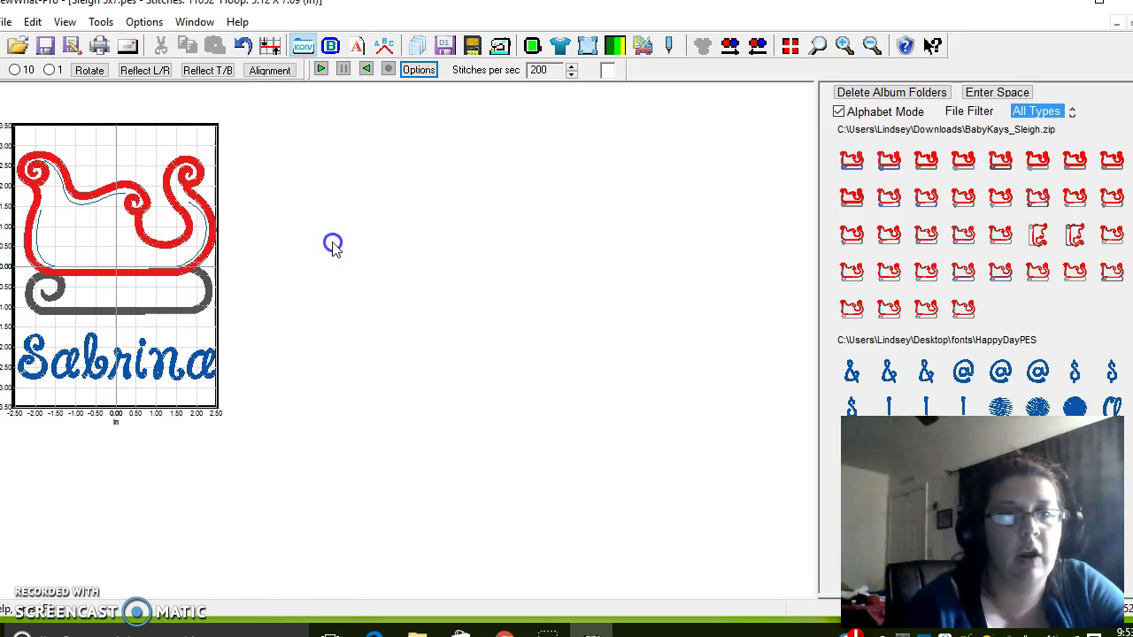
pyautogui.click(147, 253)
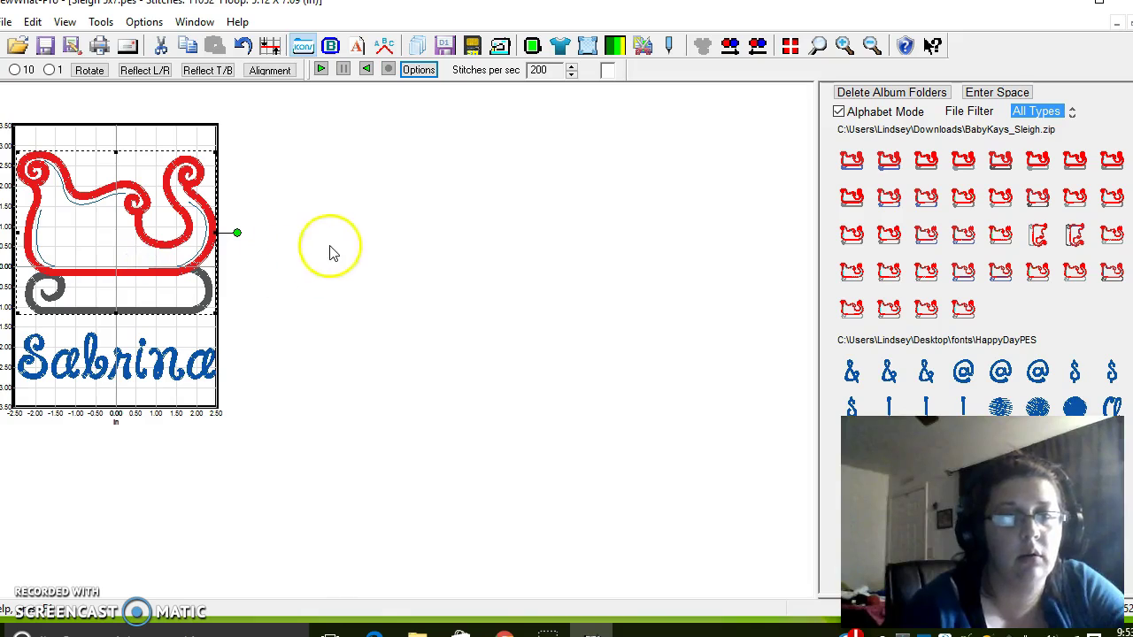
pyautogui.click(147, 256)
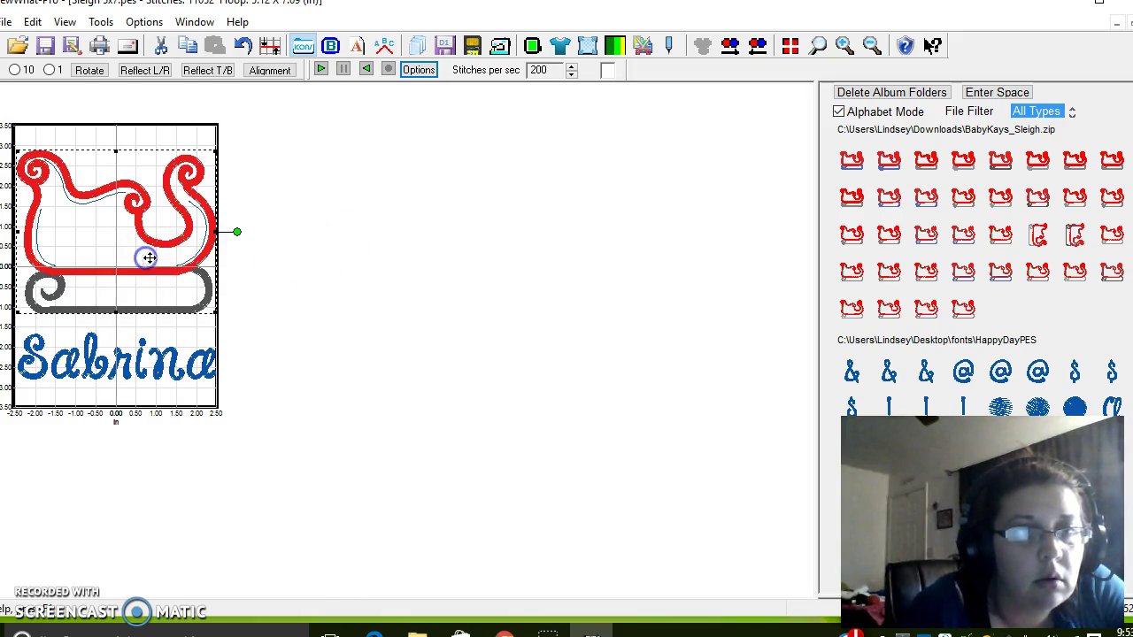
pyautogui.moveTo(175, 252); pyautogui.dragTo(171, 253)
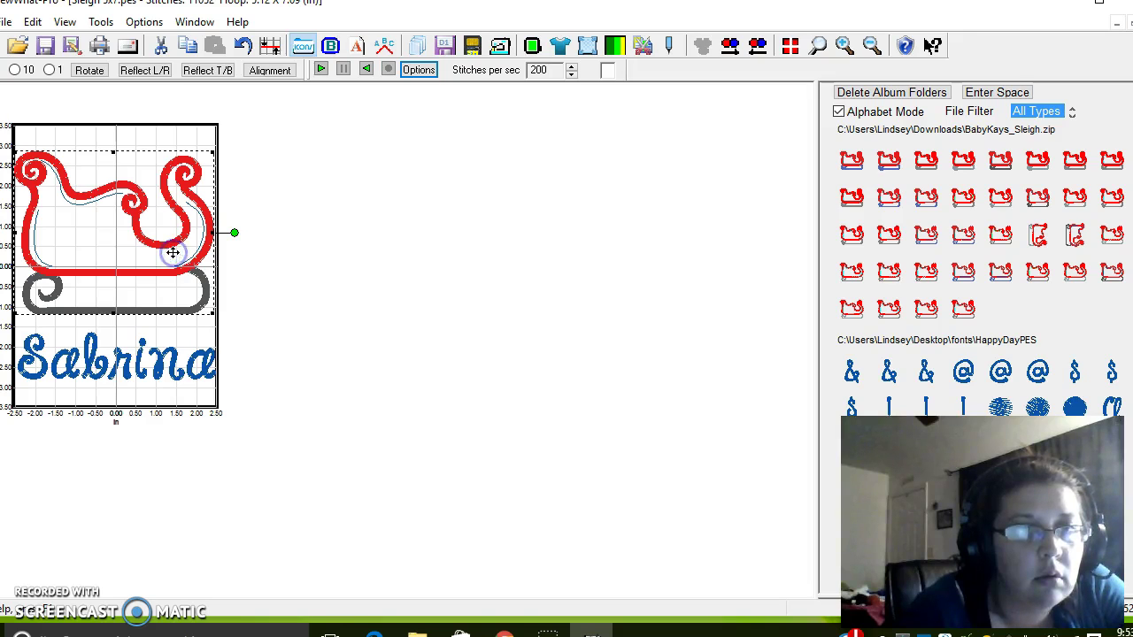
pyautogui.moveTo(173, 253); pyautogui.dragTo(175, 253)
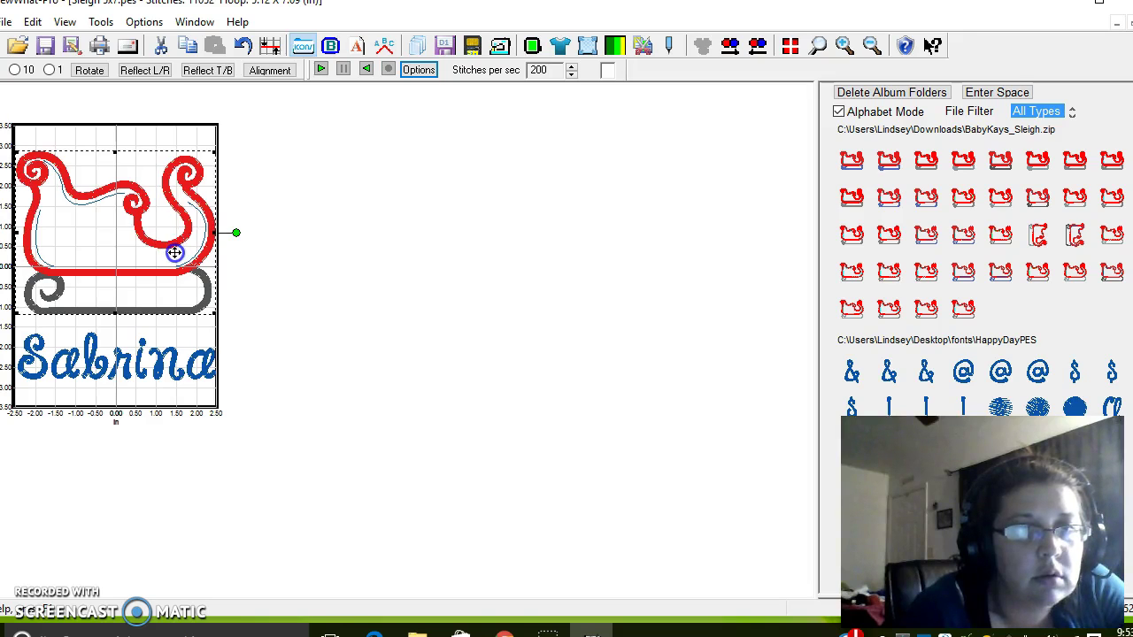
pyautogui.click(369, 263)
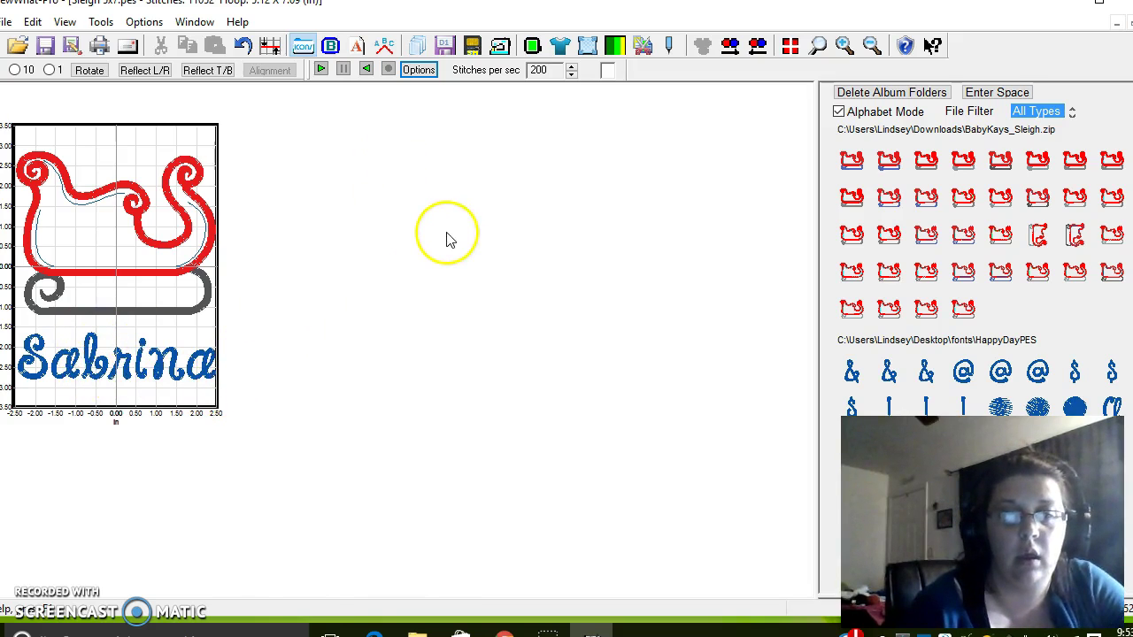
# - Switch from the album to the thread list and examine colour stops 1 to 5 of the sleigh one by one
pyautogui.click(303, 50)
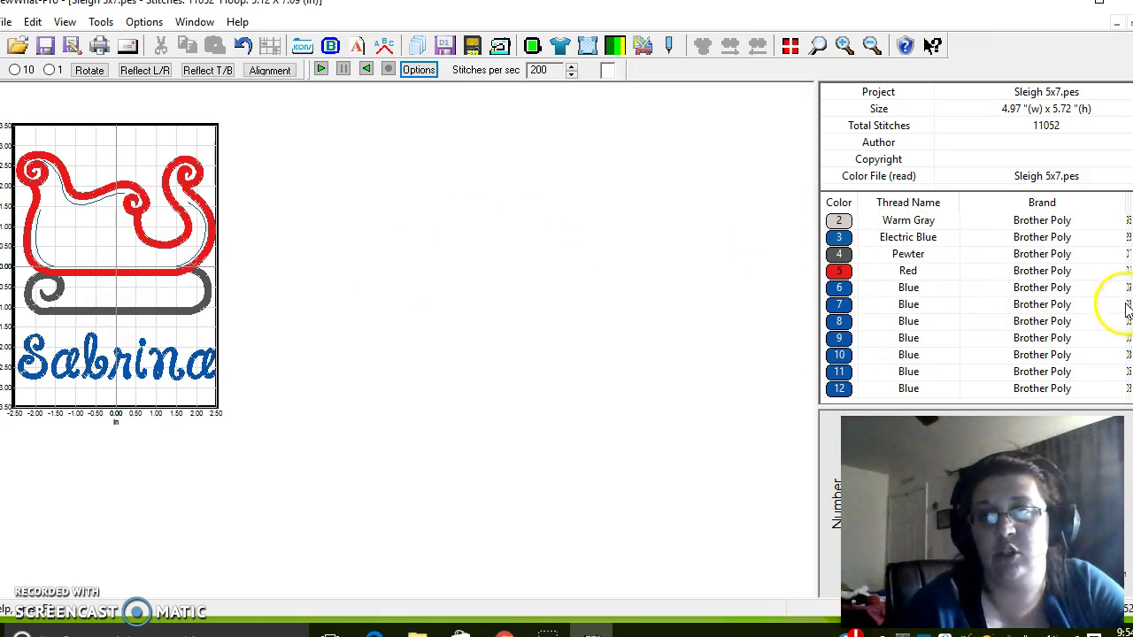
pyautogui.scroll(1, 956, 278)
pyautogui.click(839, 222)
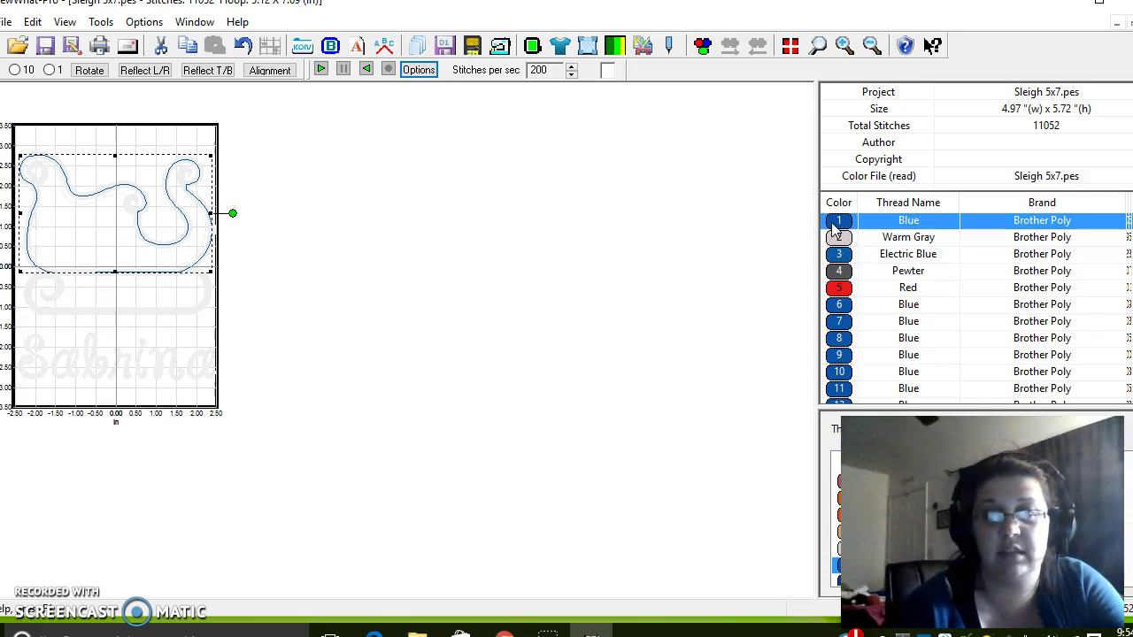
pyautogui.click(835, 239)
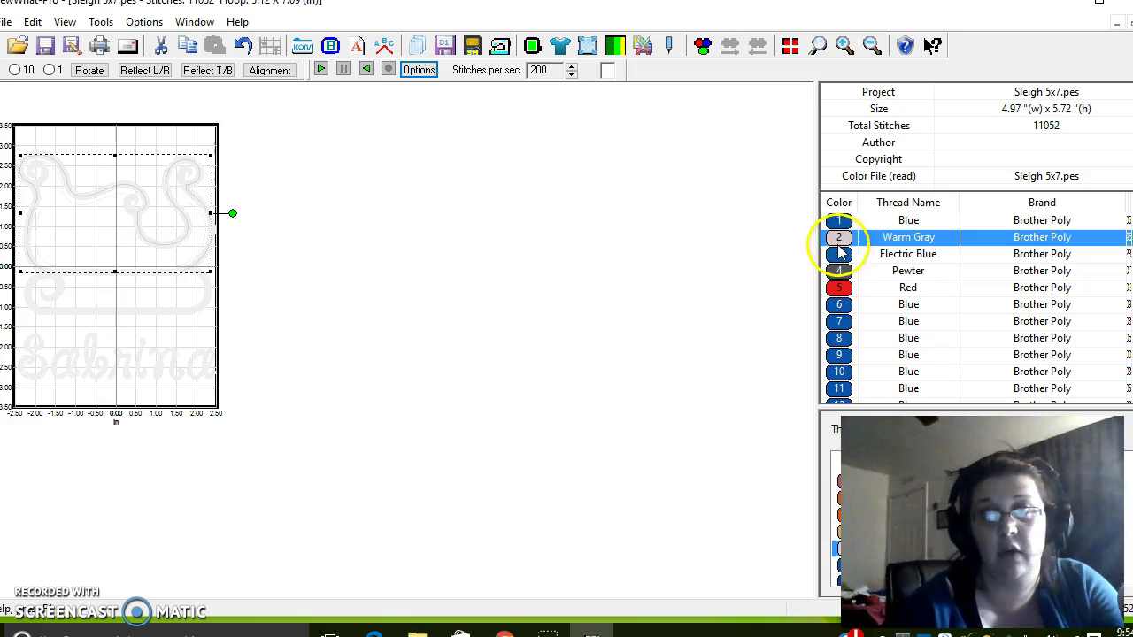
pyautogui.click(842, 254)
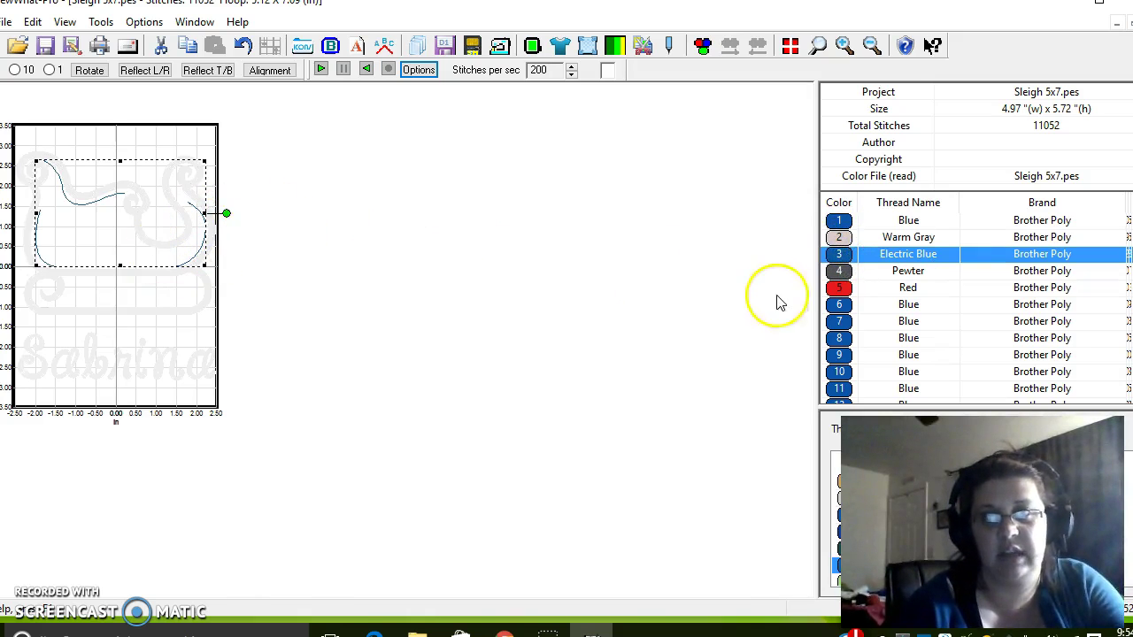
pyautogui.click(837, 272)
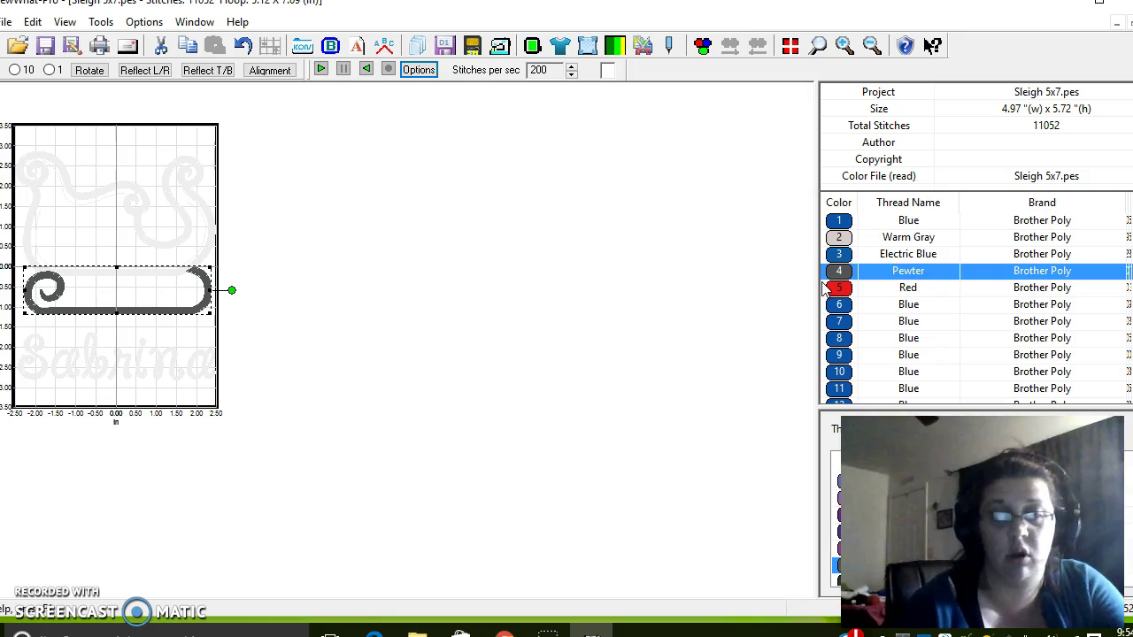
pyautogui.click(839, 289)
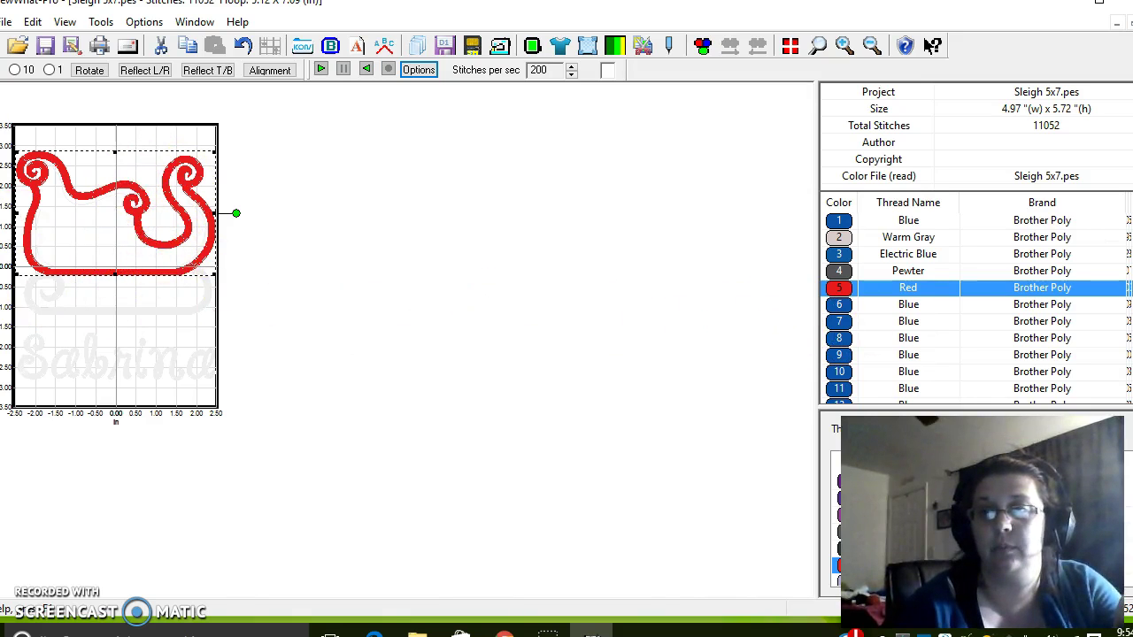
# - Examine colour stops 6 to 12, the individual letters of the name, one at a time and clear the selection
pyautogui.scroll(-1, 973, 305)
pyautogui.scroll(1, 913, 292)
pyautogui.scroll(-1, 913, 293)
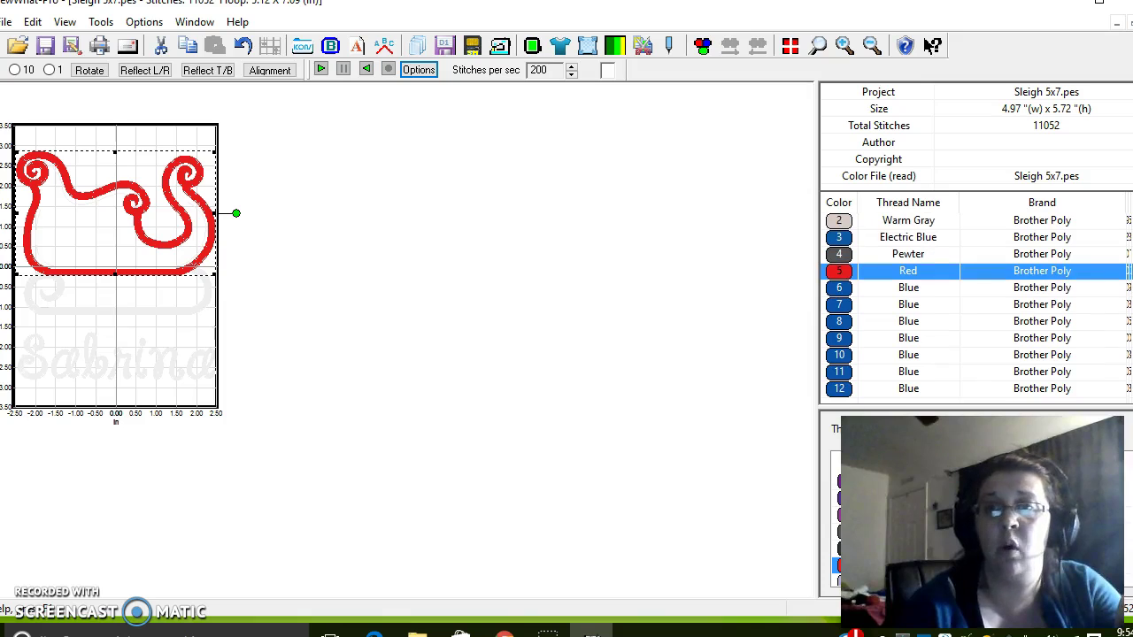
pyautogui.click(841, 287)
pyautogui.click(673, 334)
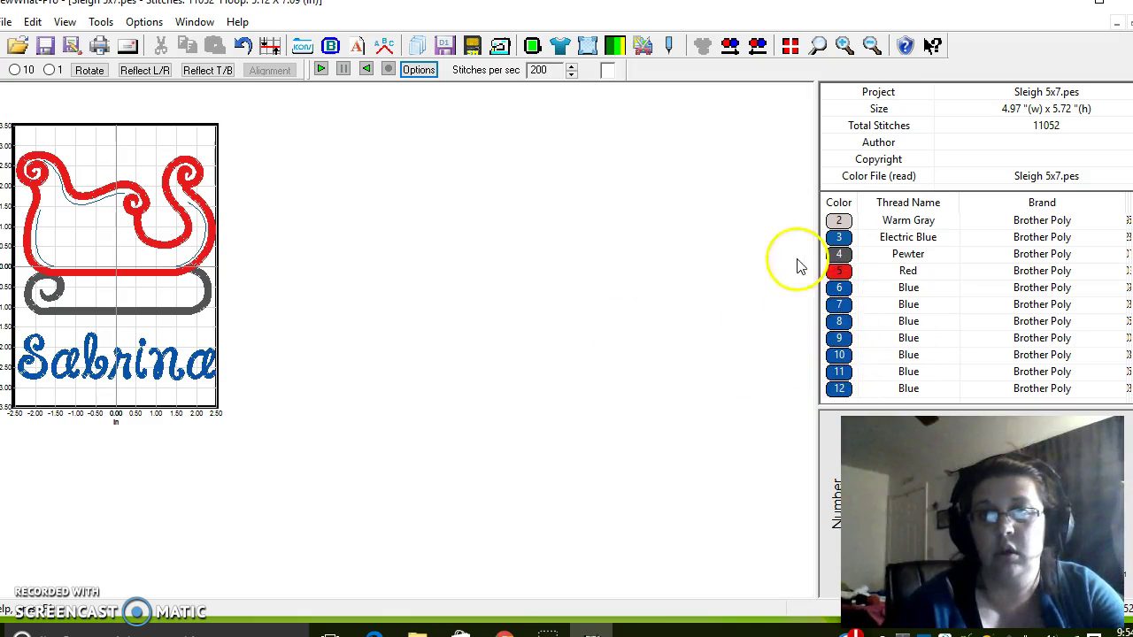
pyautogui.click(839, 289)
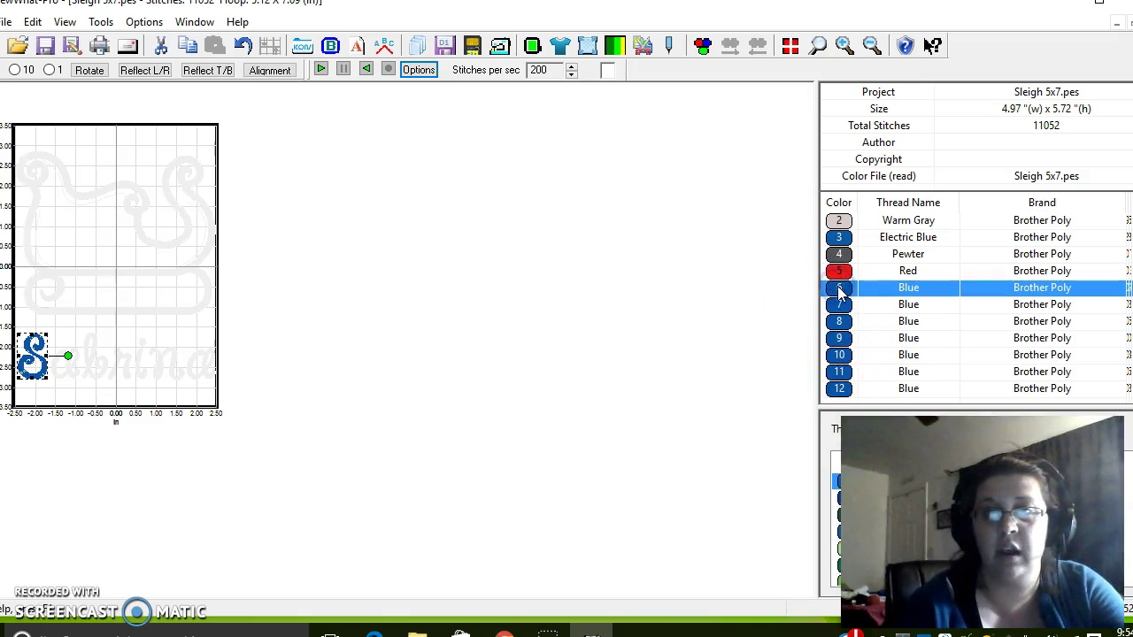
pyautogui.click(843, 304)
pyautogui.click(837, 323)
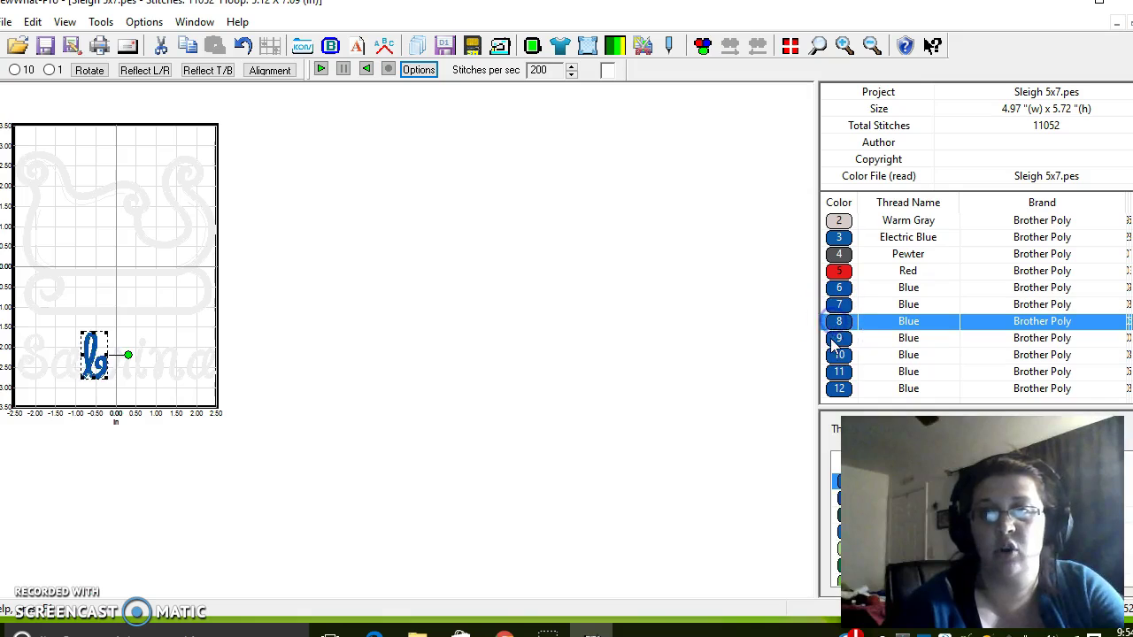
pyautogui.click(838, 341)
pyautogui.click(837, 356)
pyautogui.click(836, 373)
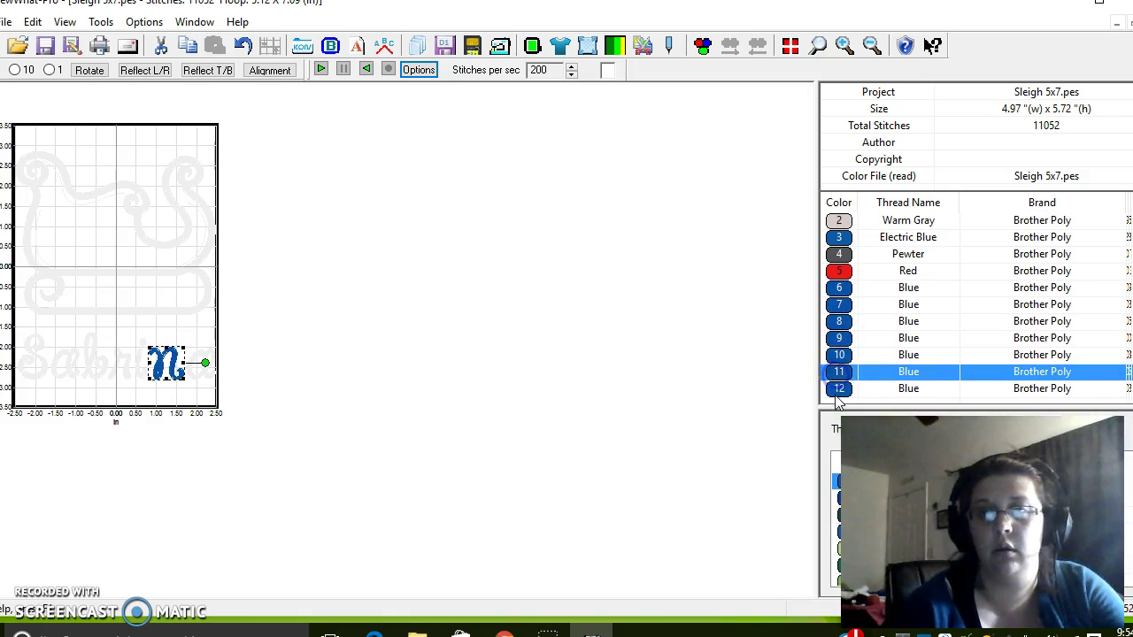
pyautogui.click(835, 390)
pyautogui.scroll(1, 973, 301)
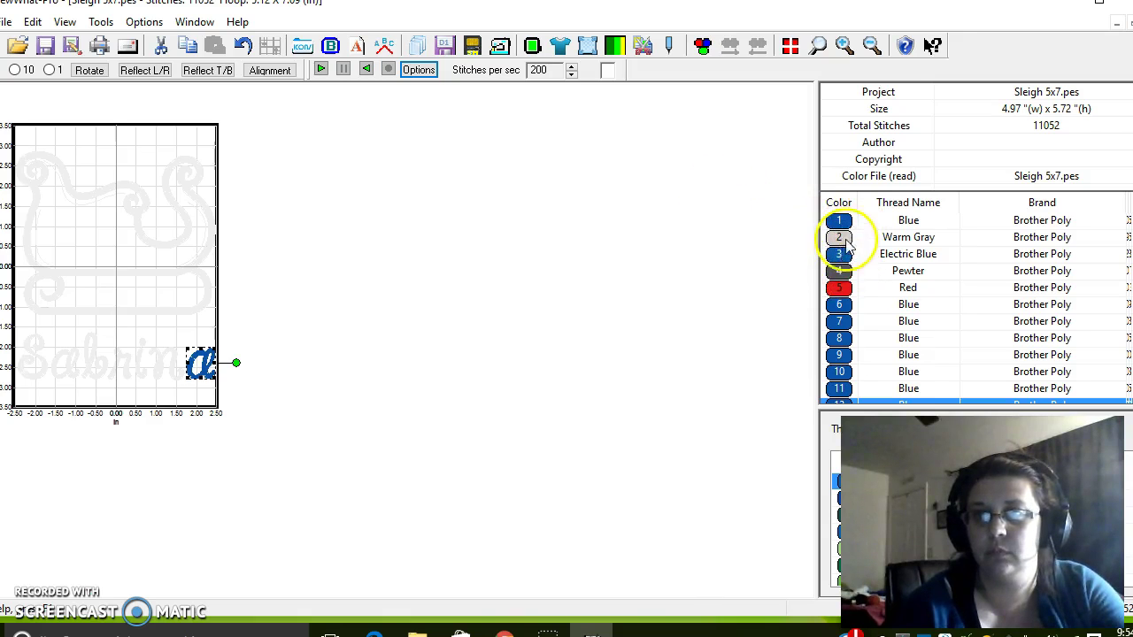
pyautogui.click(713, 340)
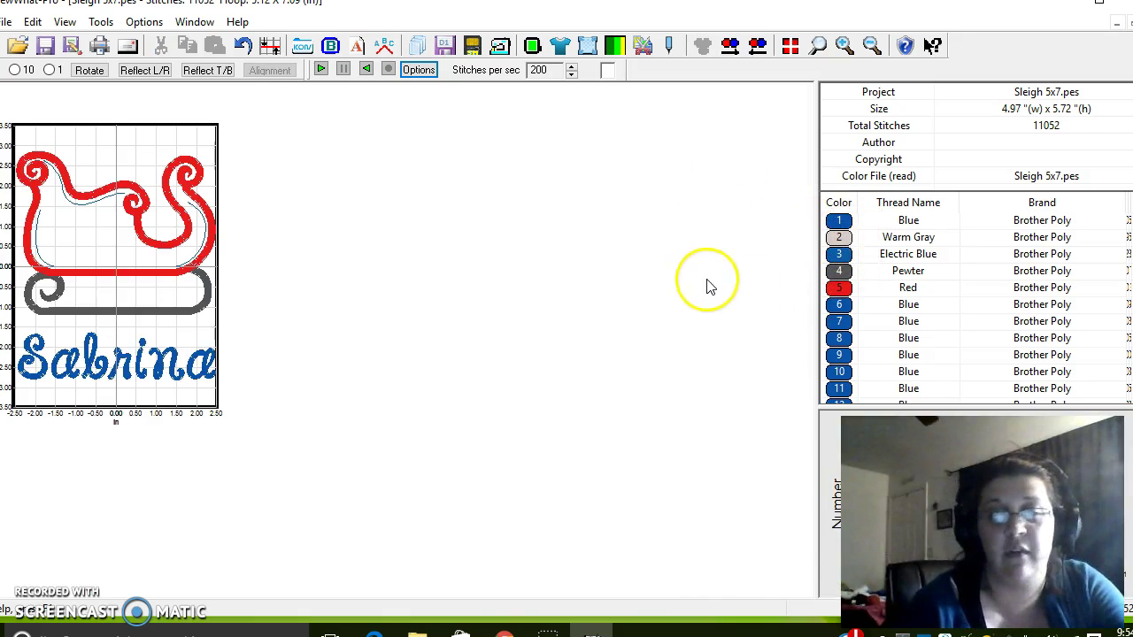
pyautogui.click(761, 293)
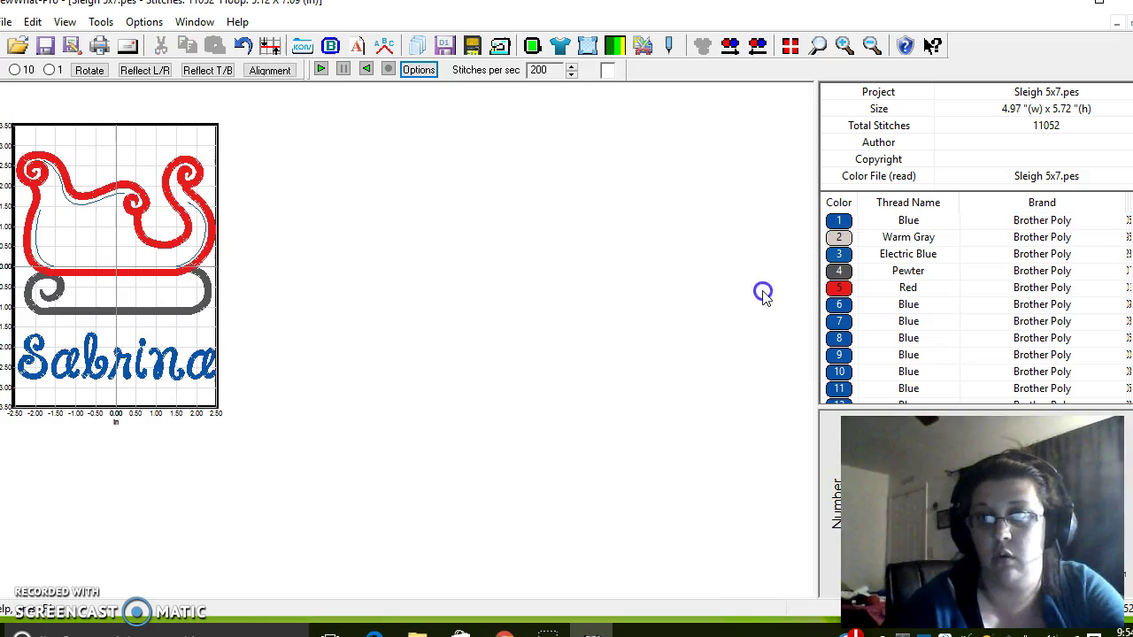
# - Recolour stop 1 of the sleigh to Peacock Blue and stop 3 to Emerald Green from the Brother Poly palette
pyautogui.click(838, 226)
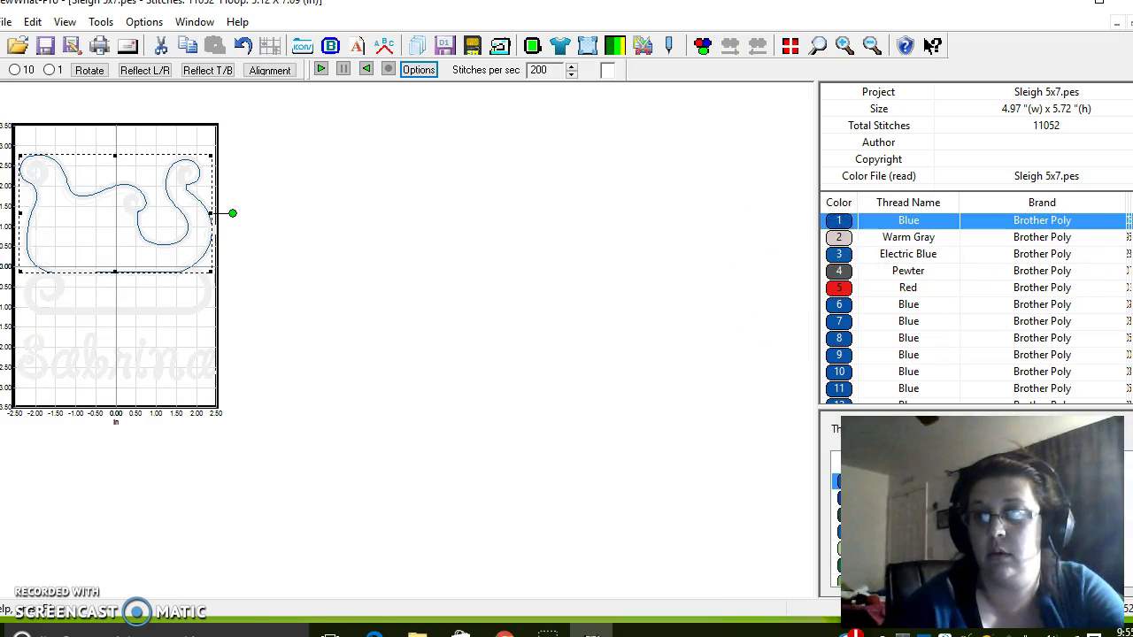
pyautogui.press('Delete')
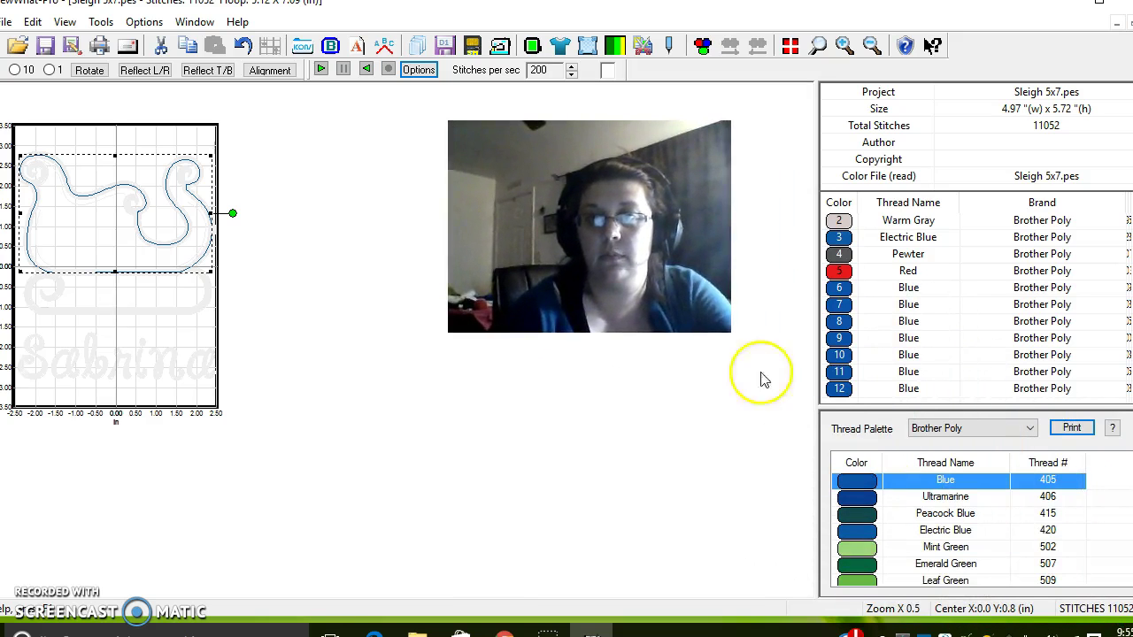
pyautogui.click(863, 515)
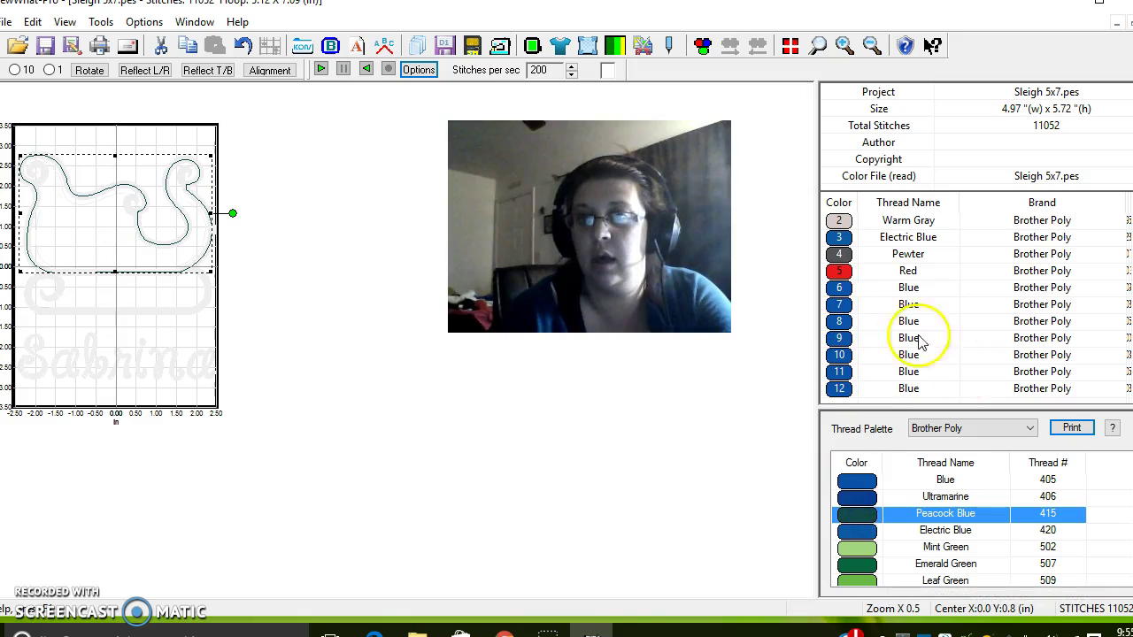
pyautogui.click(841, 237)
pyautogui.click(857, 564)
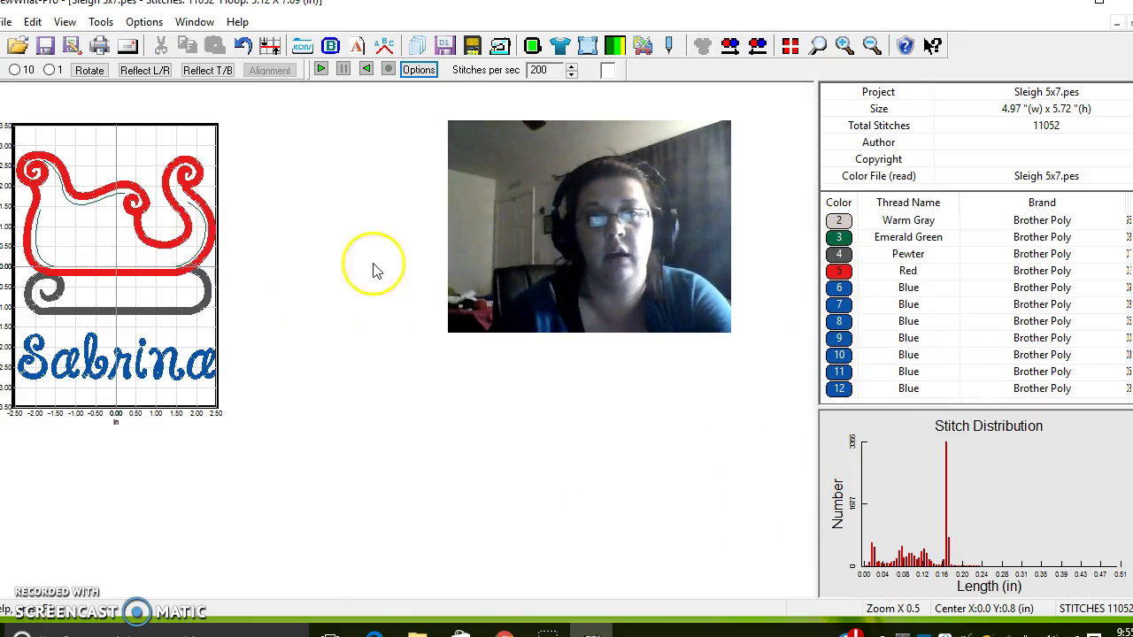
# - Join the name's blue letter stops into one colour stop, using the option to join same-colour threads from a starting thread number
pyautogui.scroll(1, 1116, 245)
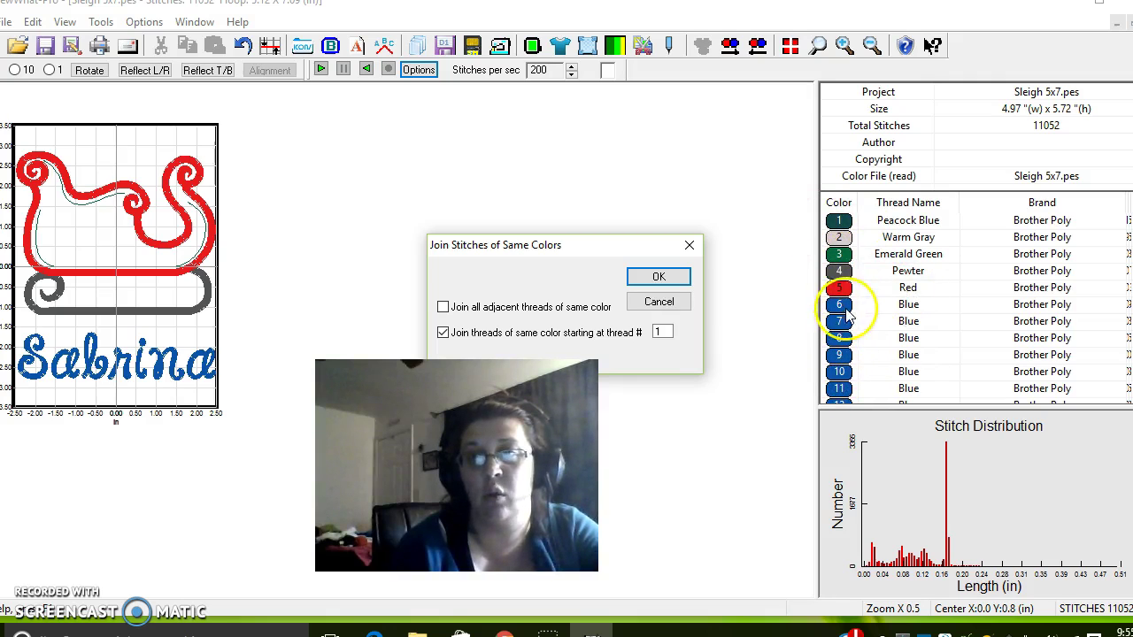
pyautogui.click(664, 330)
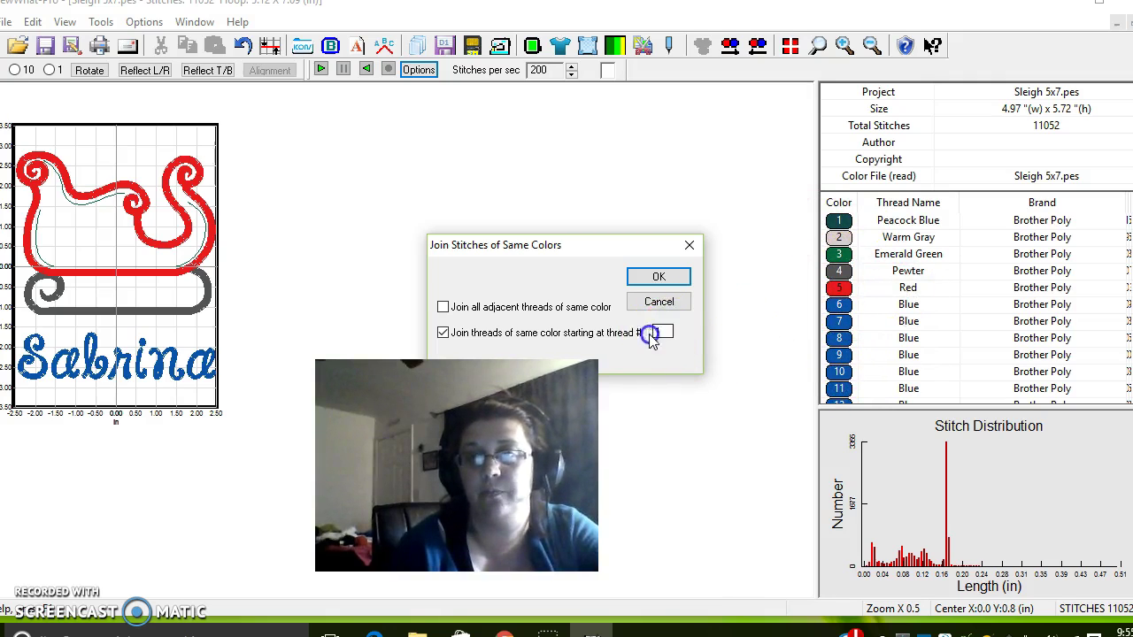
pyautogui.click(655, 332)
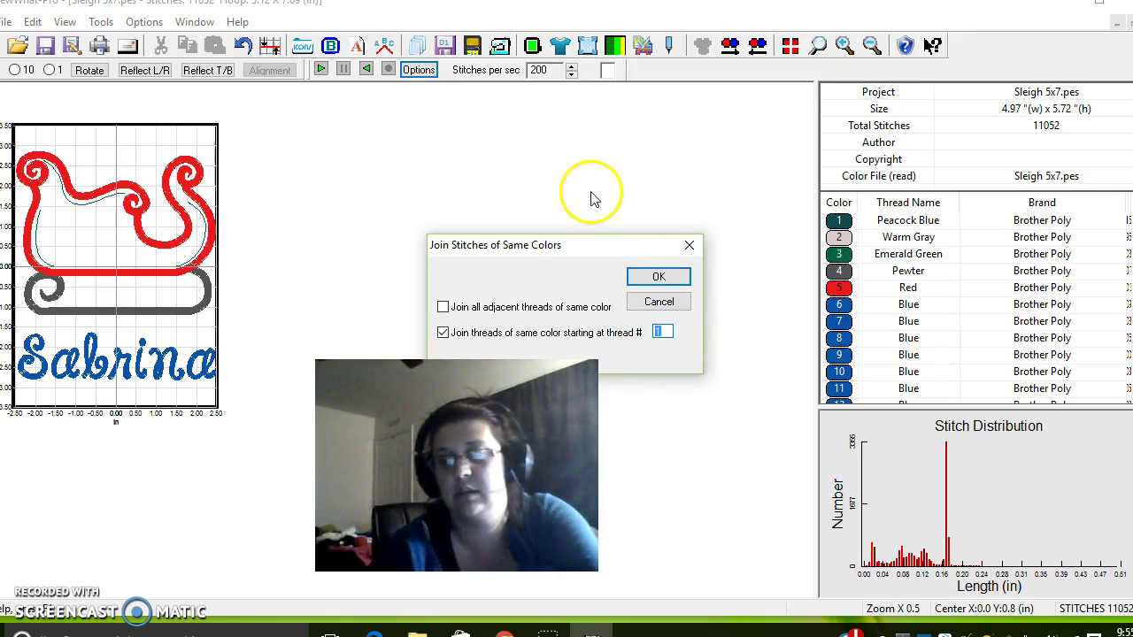
pyautogui.click(655, 279)
# - Examine the joined name stop and go through colour stops 1 to 6 in stitching order
pyautogui.click(841, 305)
pyautogui.click(513, 283)
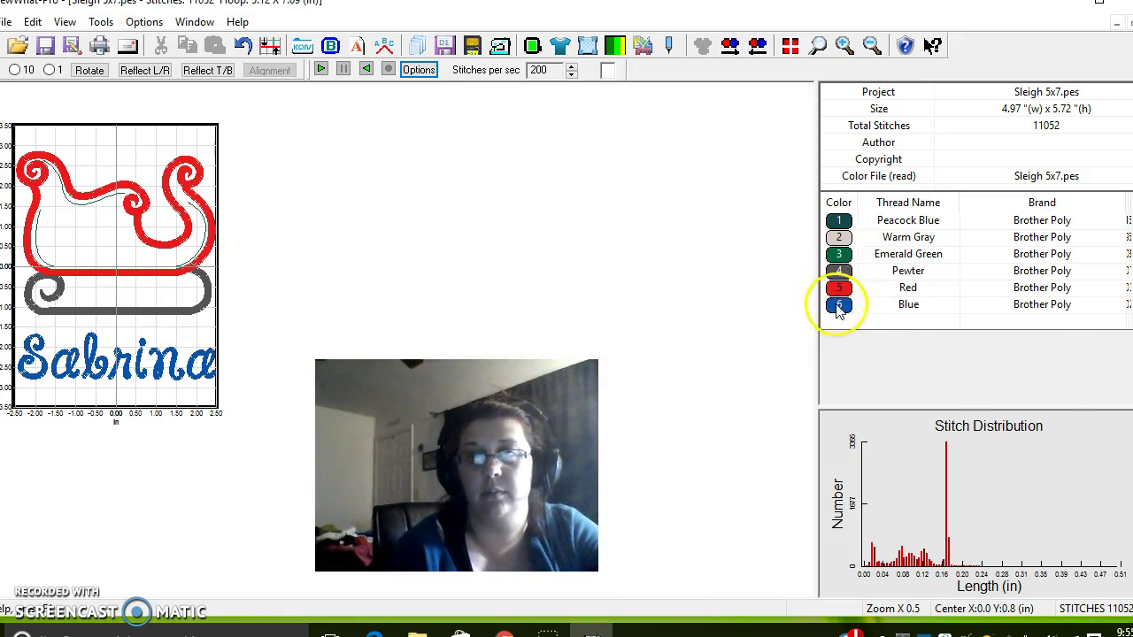
pyautogui.click(838, 221)
pyautogui.click(838, 237)
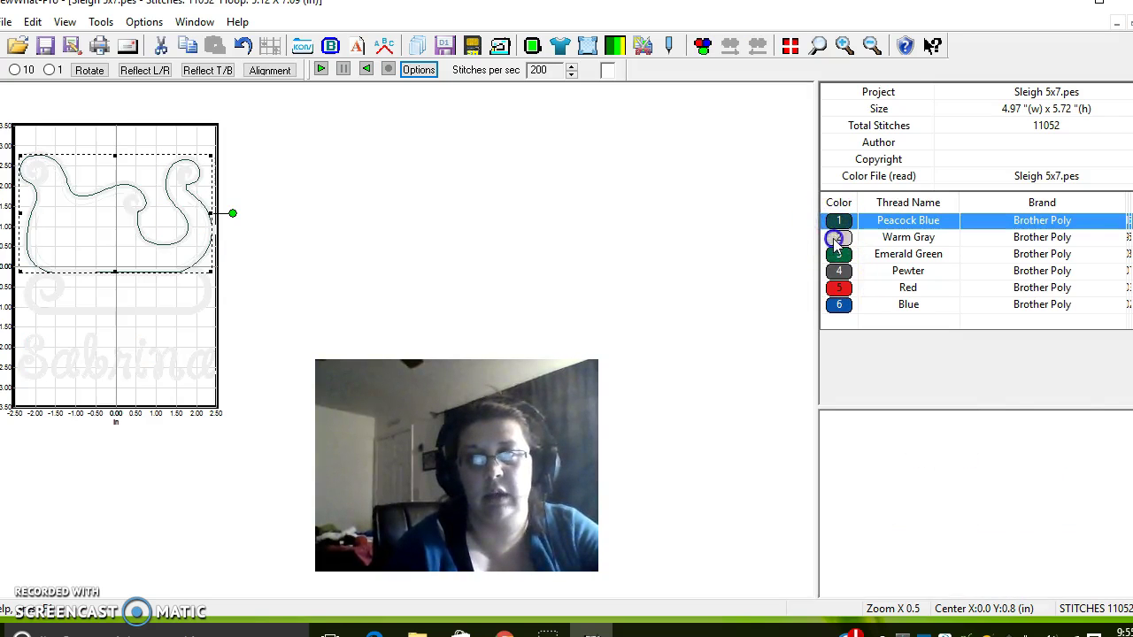
pyautogui.click(839, 257)
pyautogui.click(841, 270)
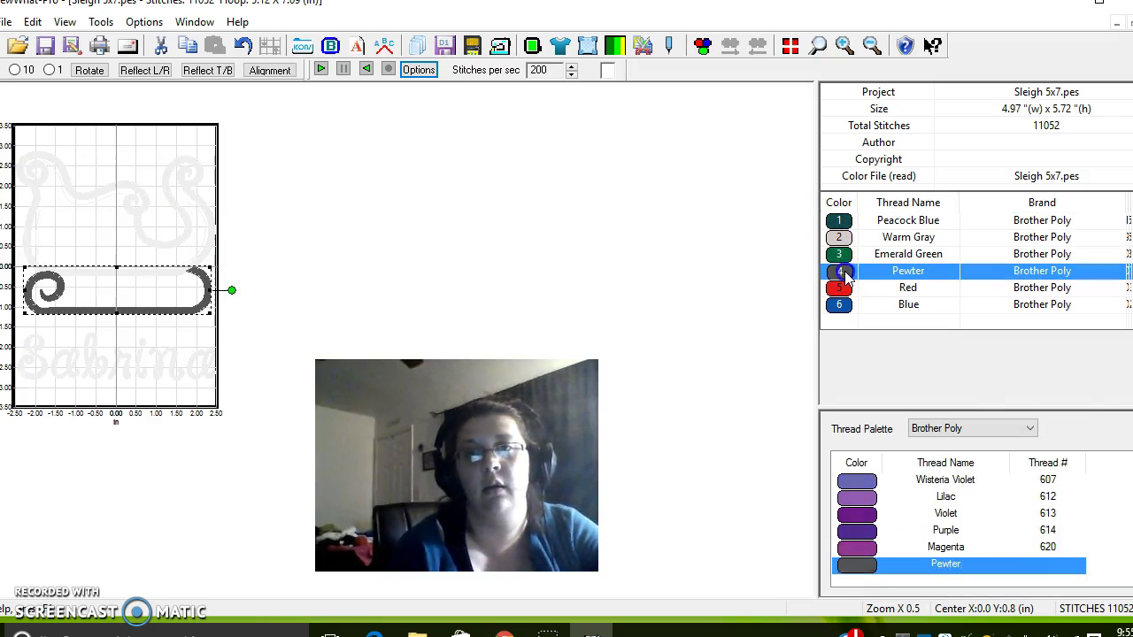
pyautogui.click(841, 288)
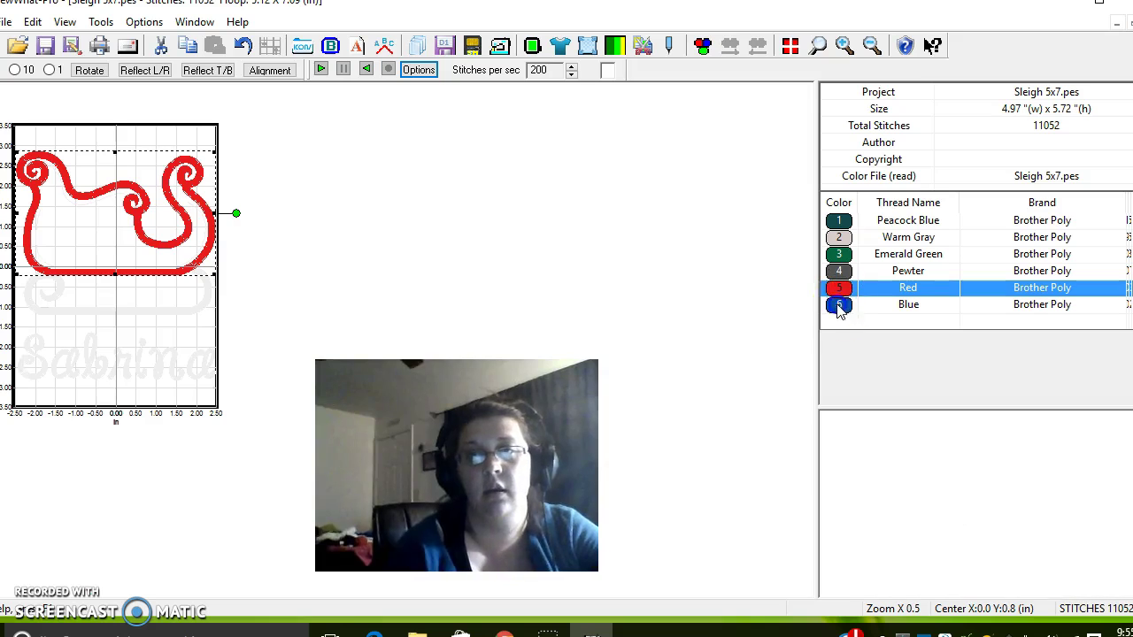
pyautogui.click(841, 305)
pyautogui.click(568, 261)
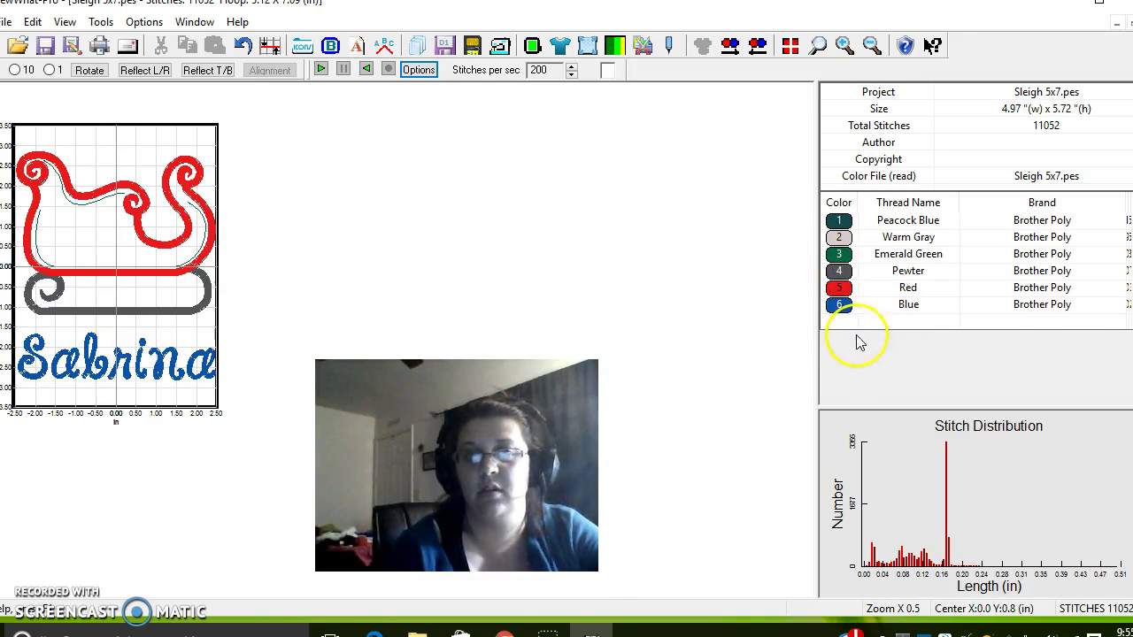
# - Recolour the whole name, colour stop 6, to Leaf Green and deselect it
pyautogui.click(839, 305)
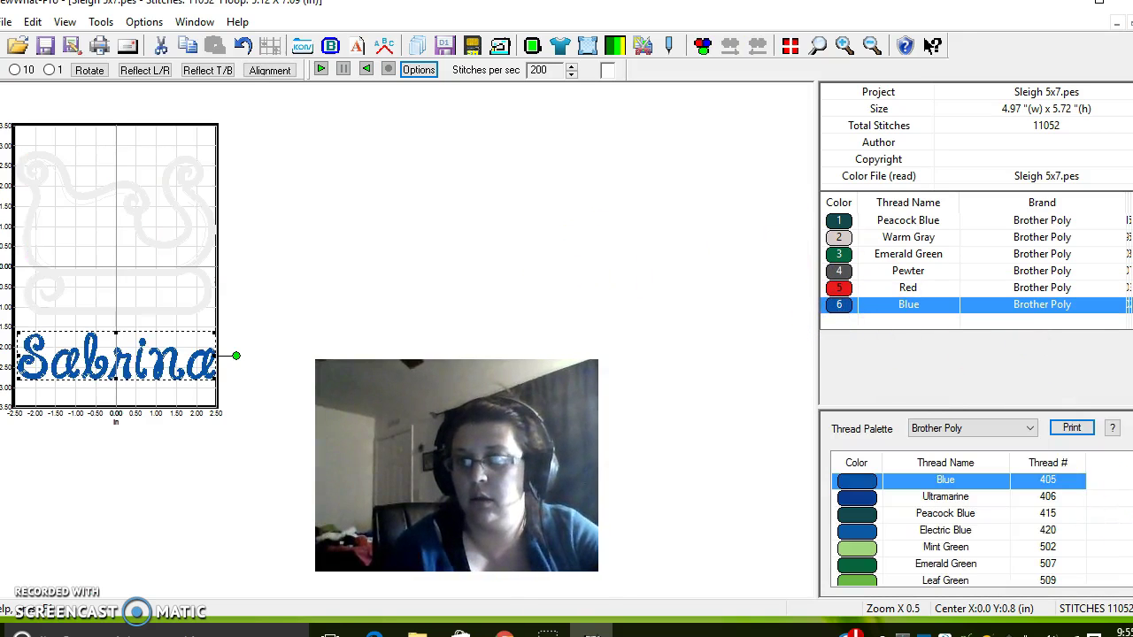
pyautogui.scroll(-4, 857, 531)
pyautogui.scroll(1, 857, 531)
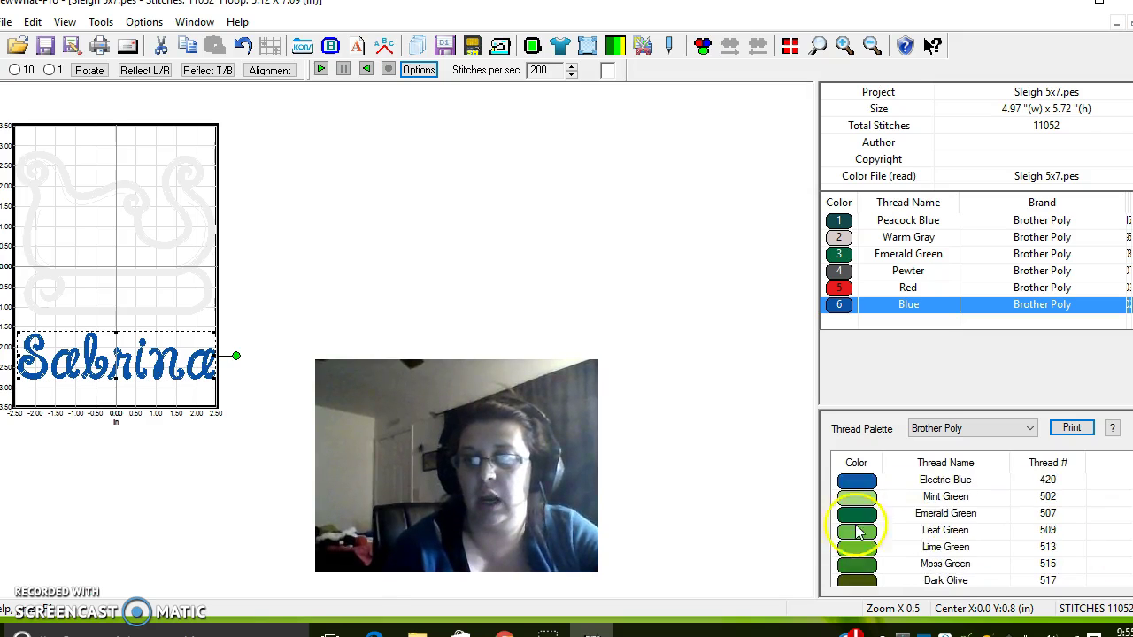
pyautogui.click(841, 531)
pyautogui.click(557, 296)
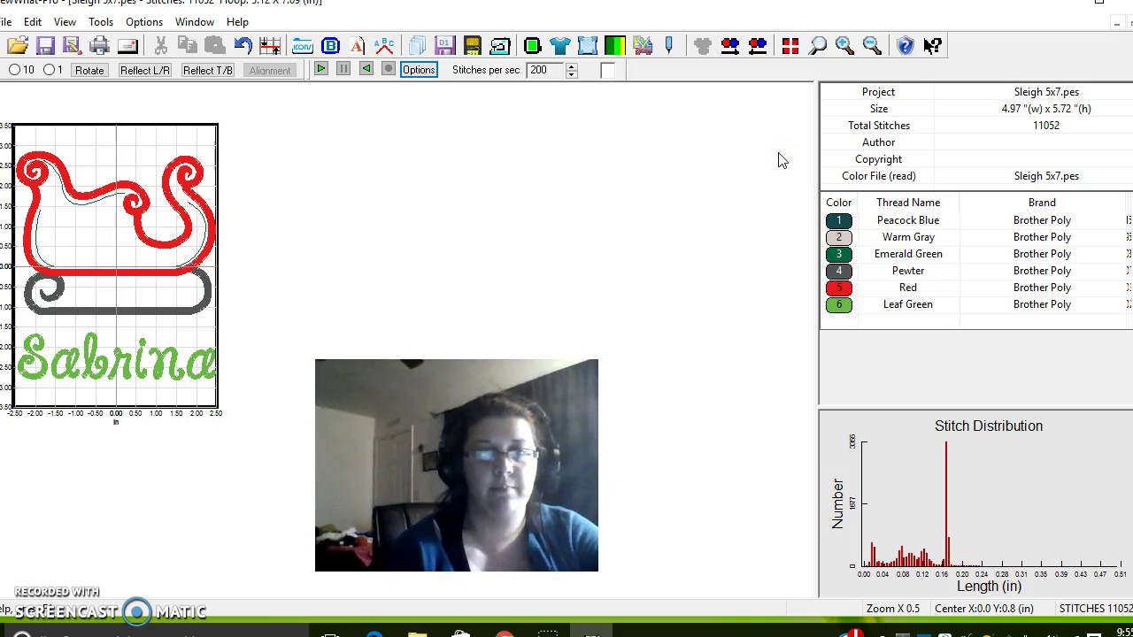
pyautogui.click(336, 68)
pyautogui.click(349, 226)
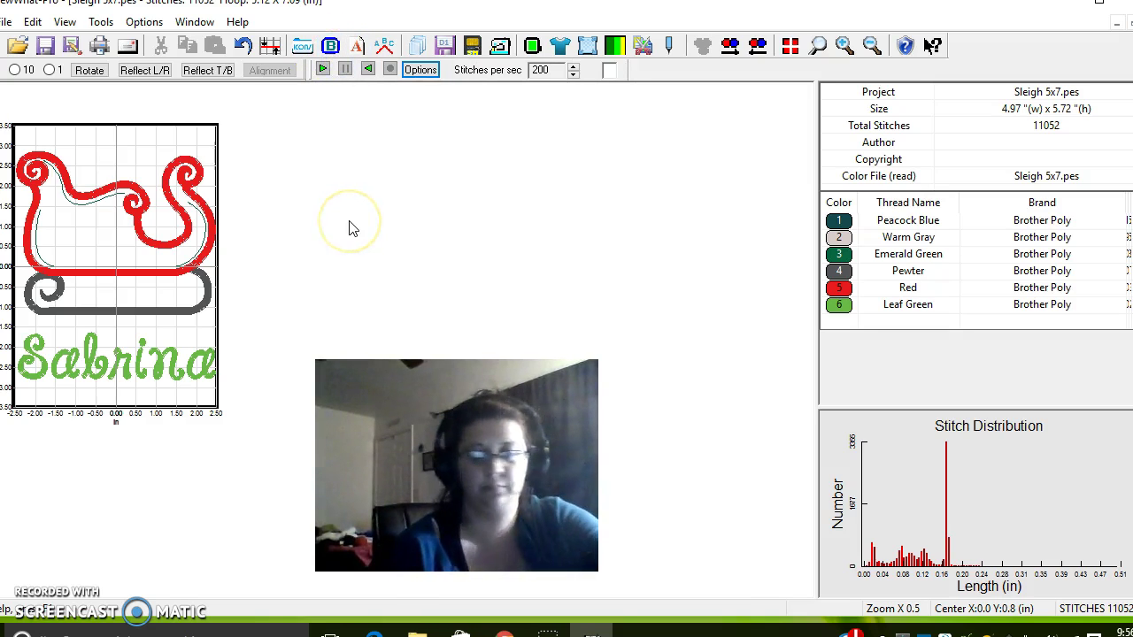
pyautogui.click(326, 147)
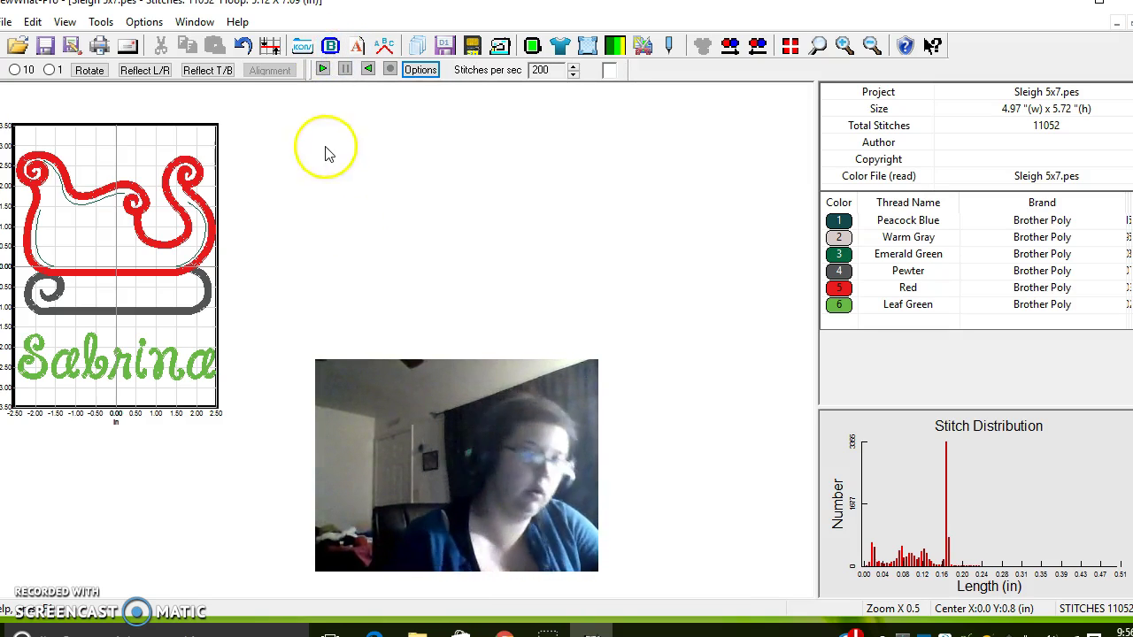
pyautogui.click(336, 5)
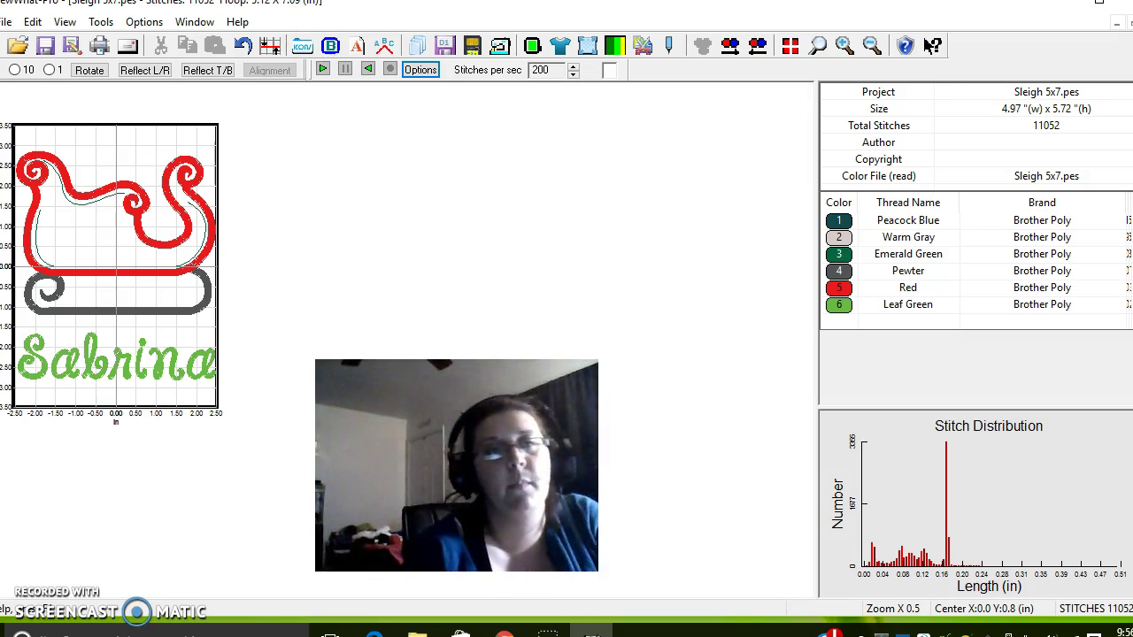
# - Close the file window of the Lexar (H:) drive and return to the sleigh design
pyautogui.click(5, 22)
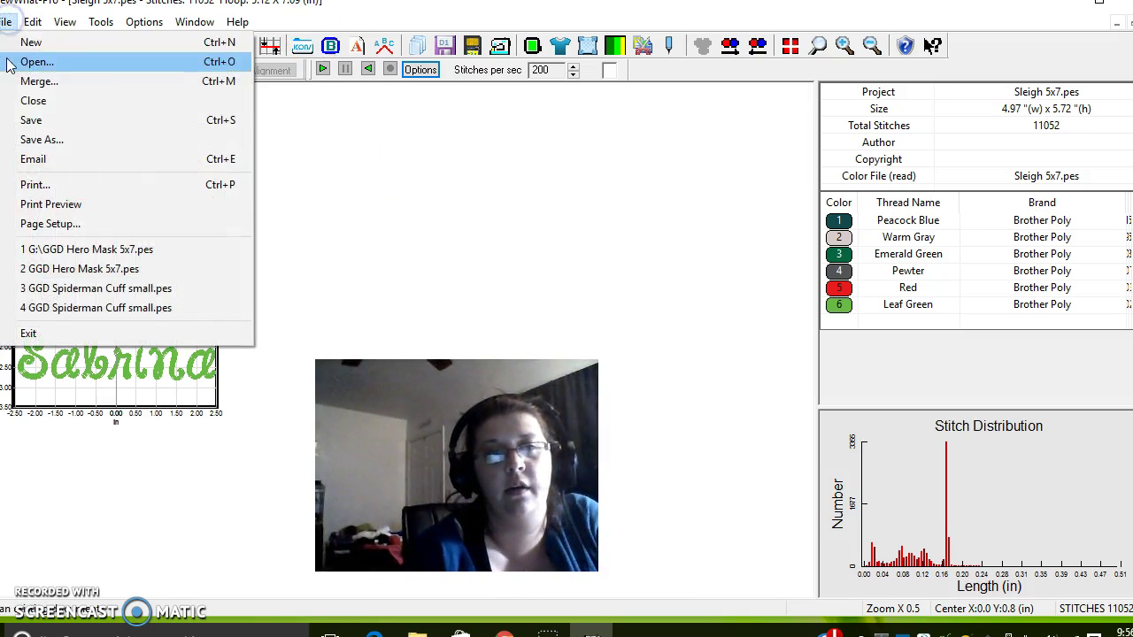
pyautogui.click(503, 254)
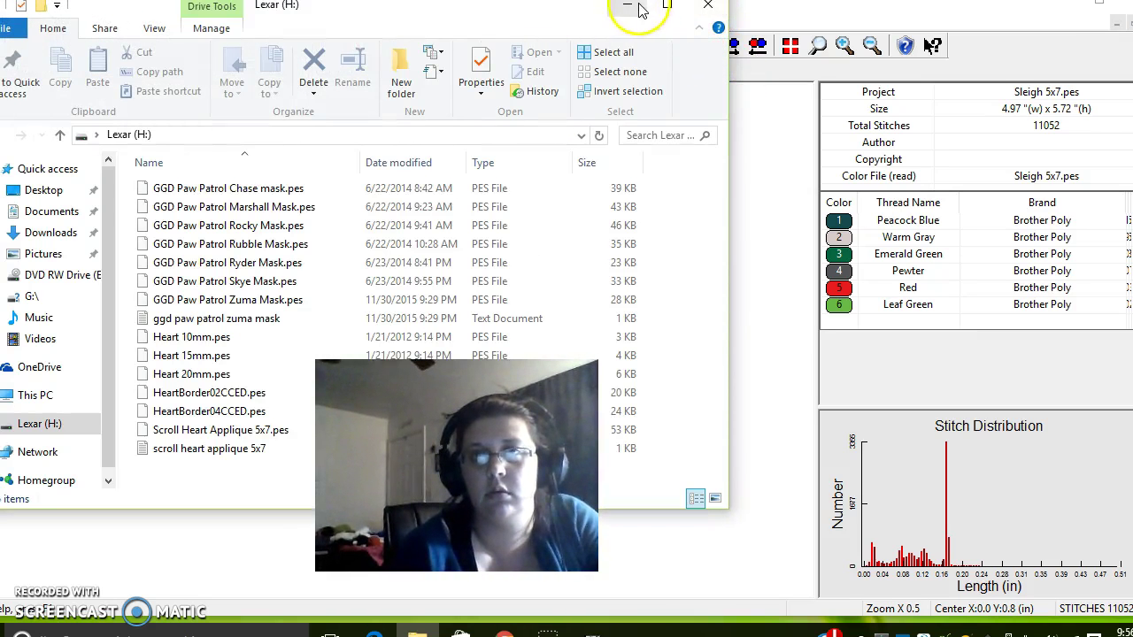
pyautogui.click(709, 11)
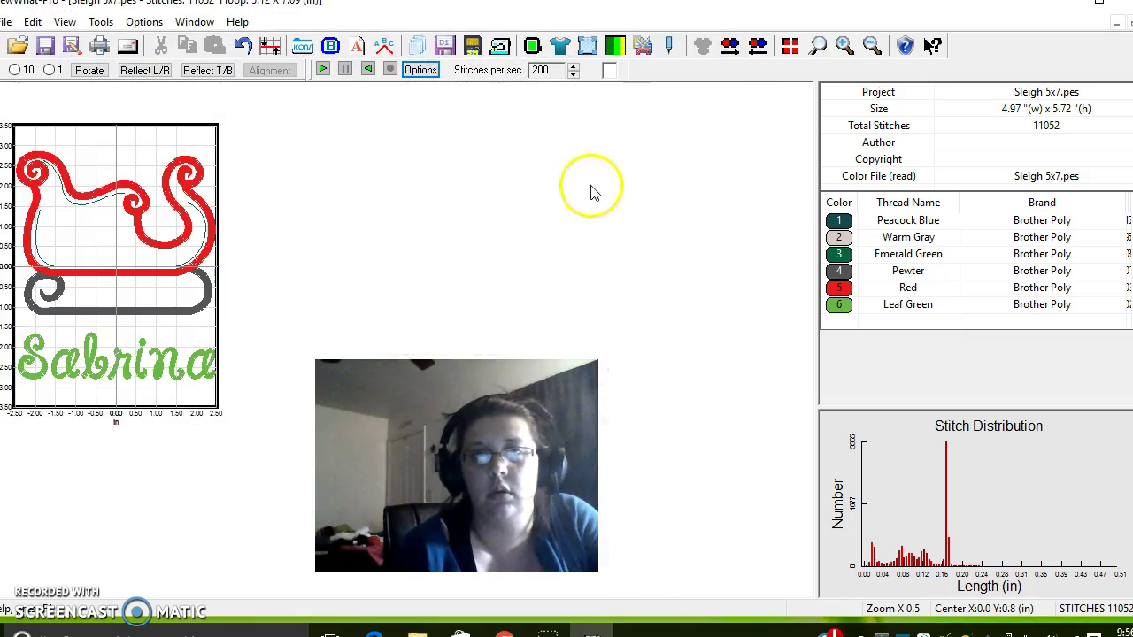
# - Review the Brother hoop sizes and confirm the 5.12 X 7.09 (Babylock large) hoop for the design
pyautogui.click(534, 46)
pyautogui.click(534, 46)
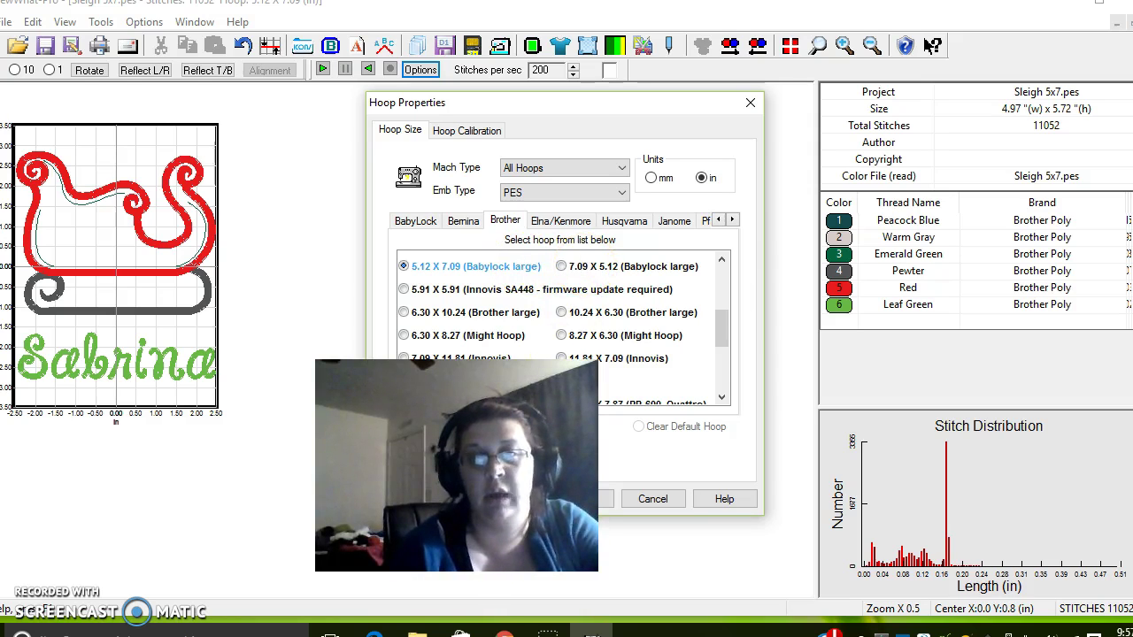
pyautogui.scroll(1, 727, 326)
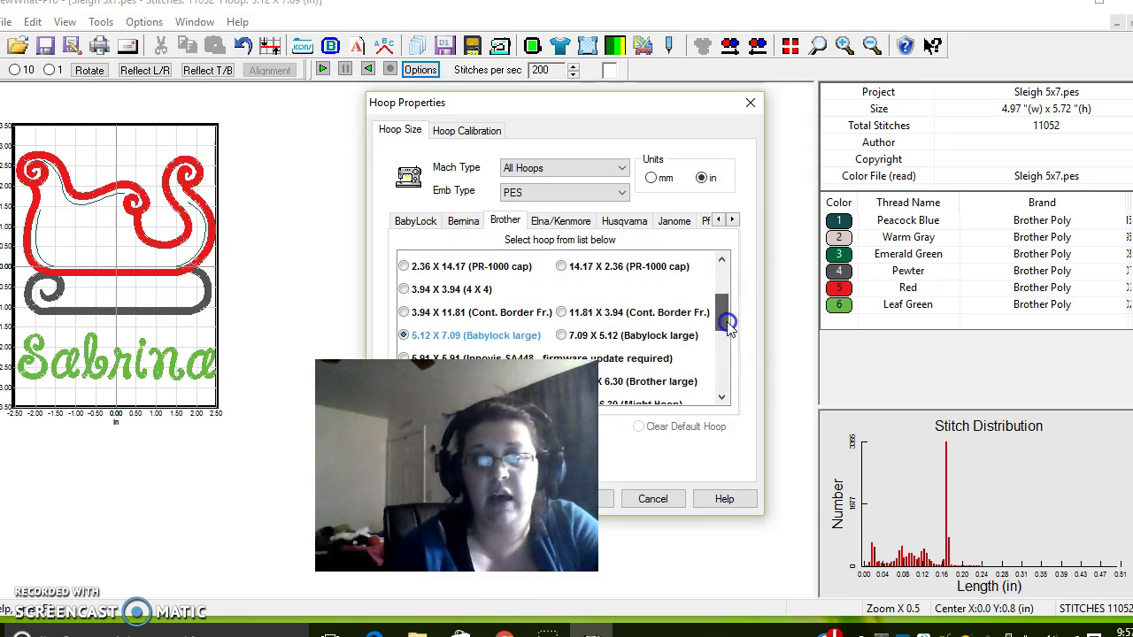
pyautogui.moveTo(729, 319); pyautogui.dragTo(722, 321)
pyautogui.click(449, 266)
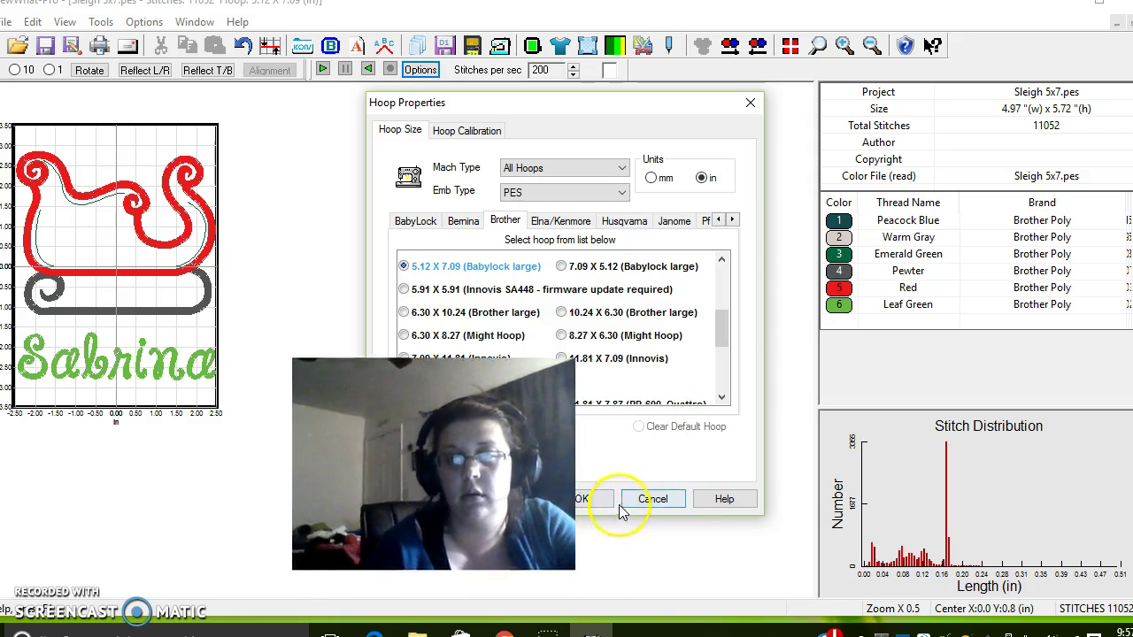
pyautogui.click(592, 498)
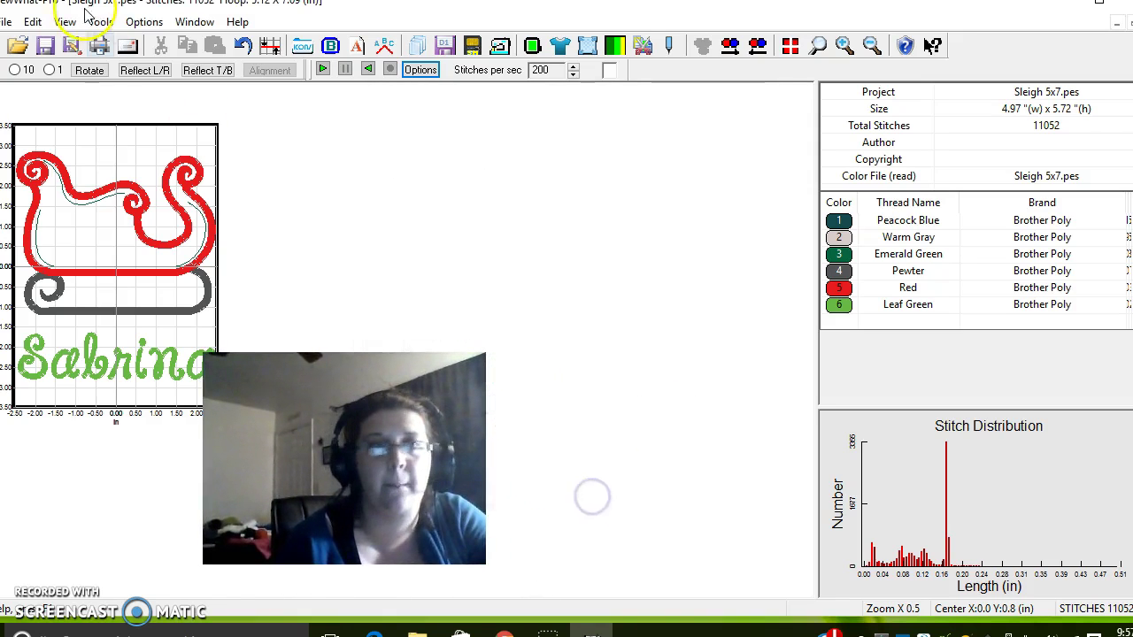
# - Save a copy of the personalised sleigh design as a PES file on the Lexar (H:) drive
pyautogui.click(5, 21)
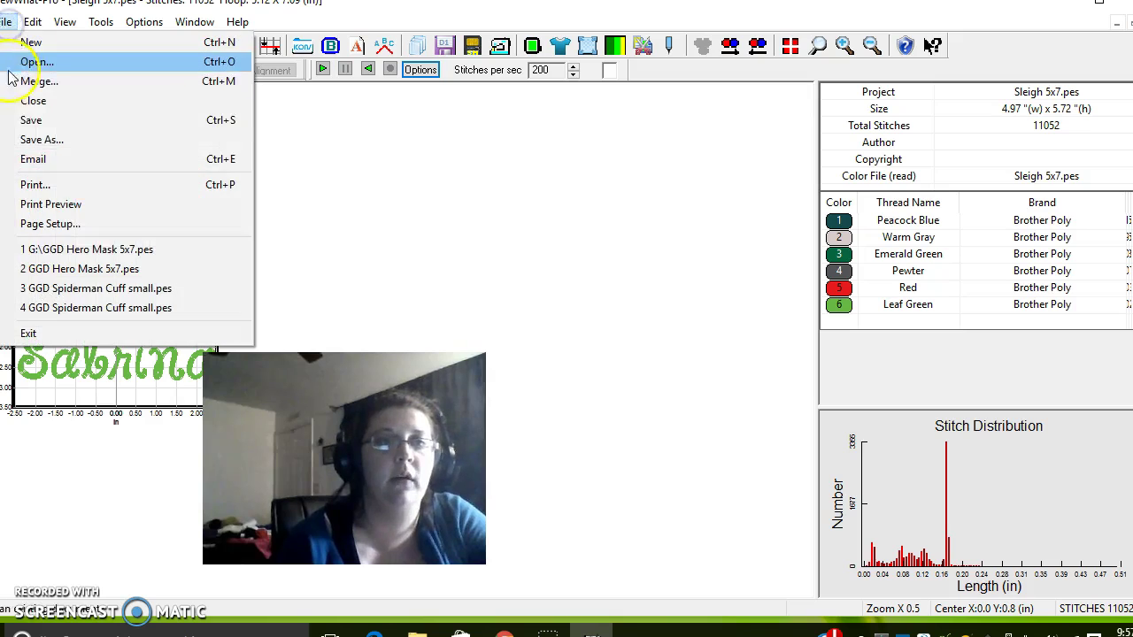
pyautogui.click(40, 139)
pyautogui.click(292, 340)
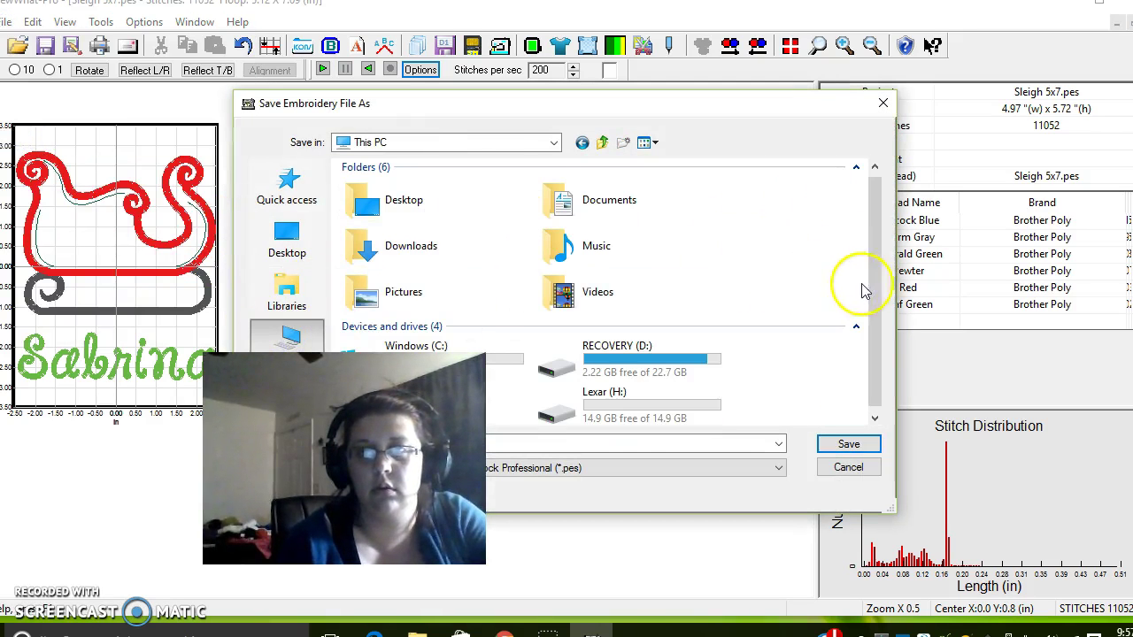
pyautogui.doubleClick(643, 387)
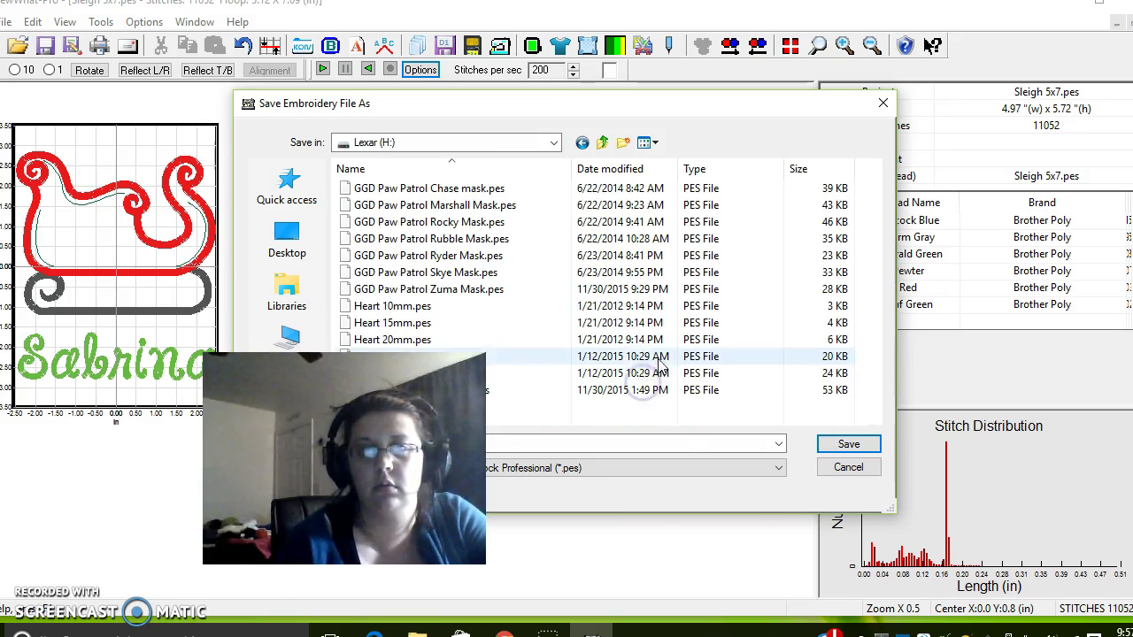
pyautogui.click(849, 444)
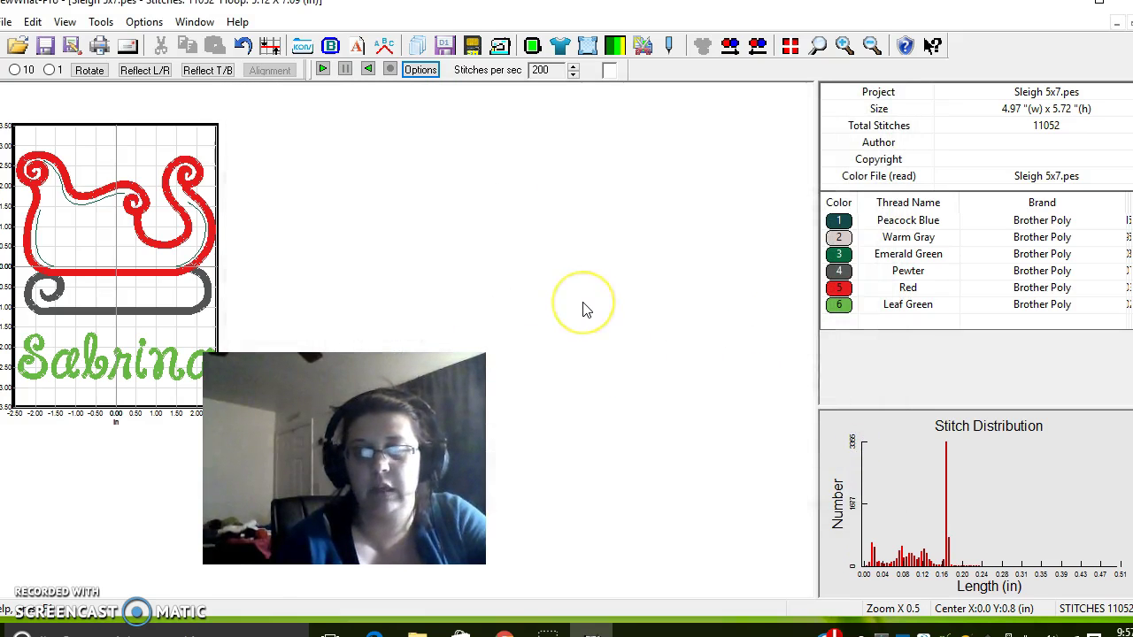